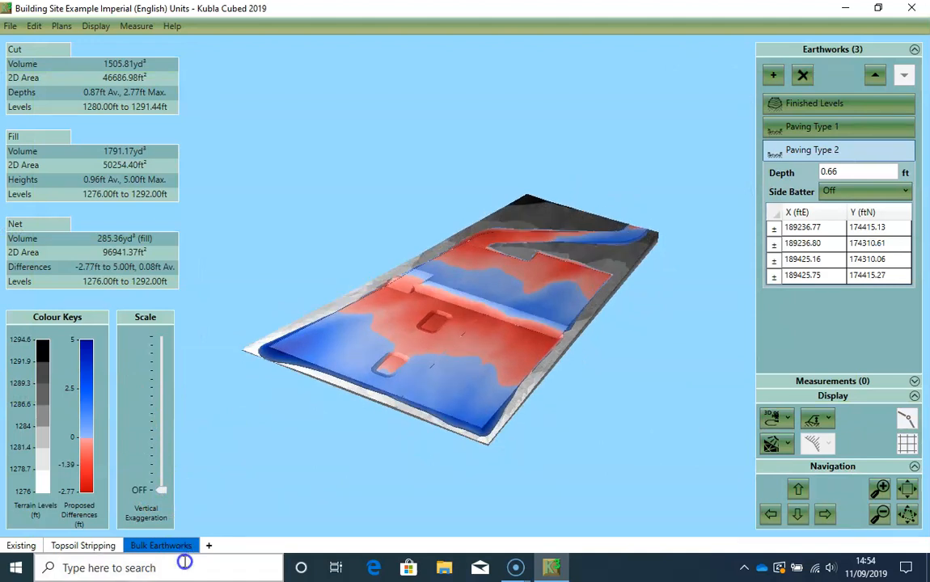
- View the example project's Existing ground surface in 2D, and close the project
click(772, 418)
click(801, 445)
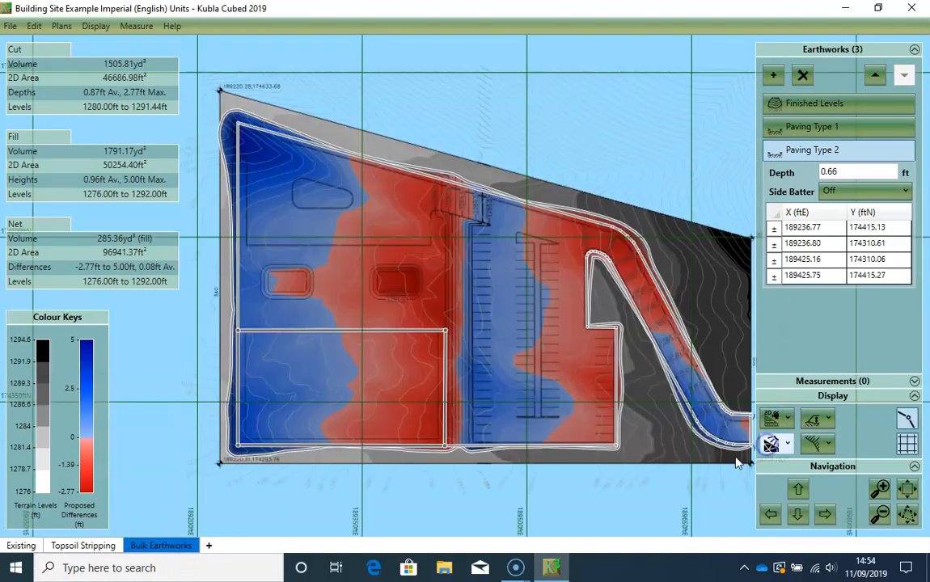
click(11, 547)
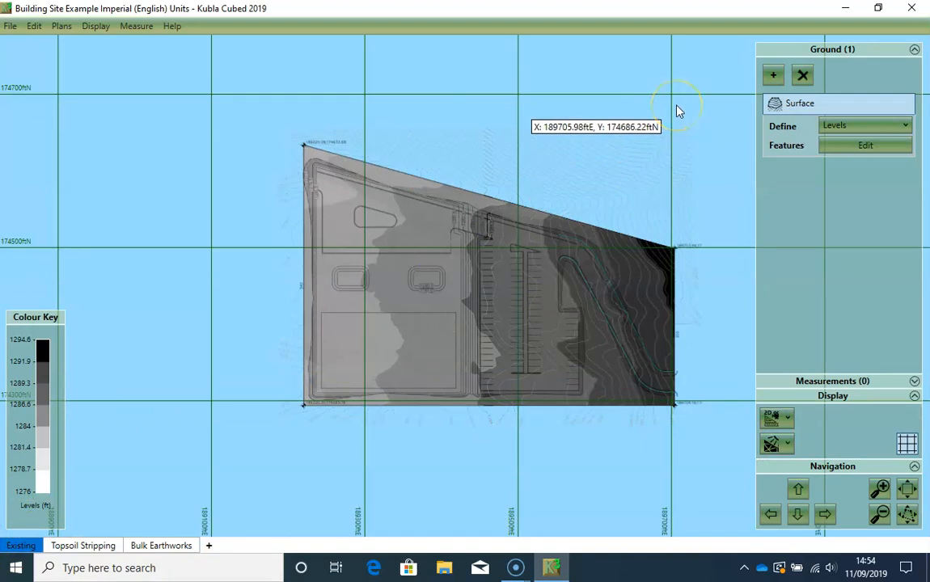
click(911, 7)
- In File Explorer, open Documents > Kubla > Cubed 2019 > Project Files > Building Site Example > Imperial (English) Units
click(449, 568)
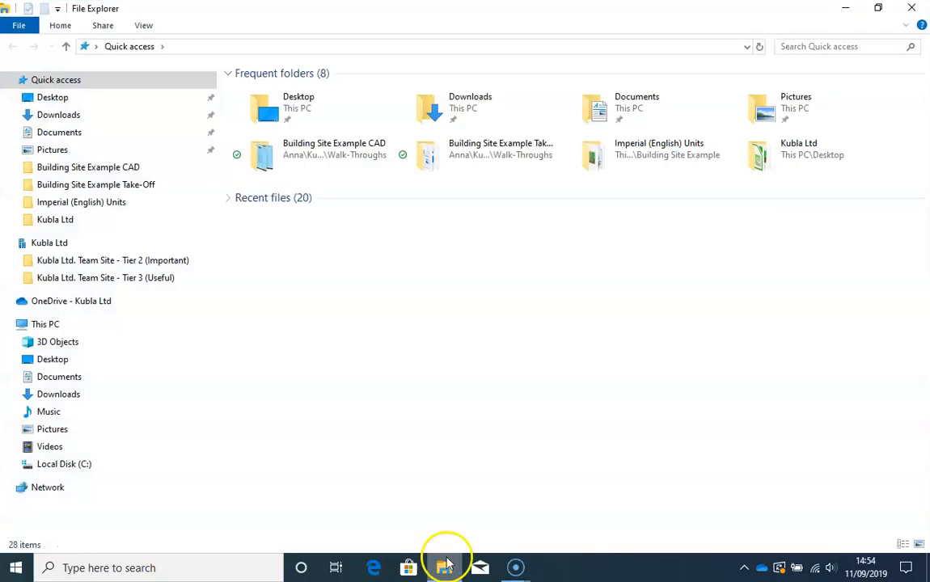
click(588, 108)
double_click(615, 115)
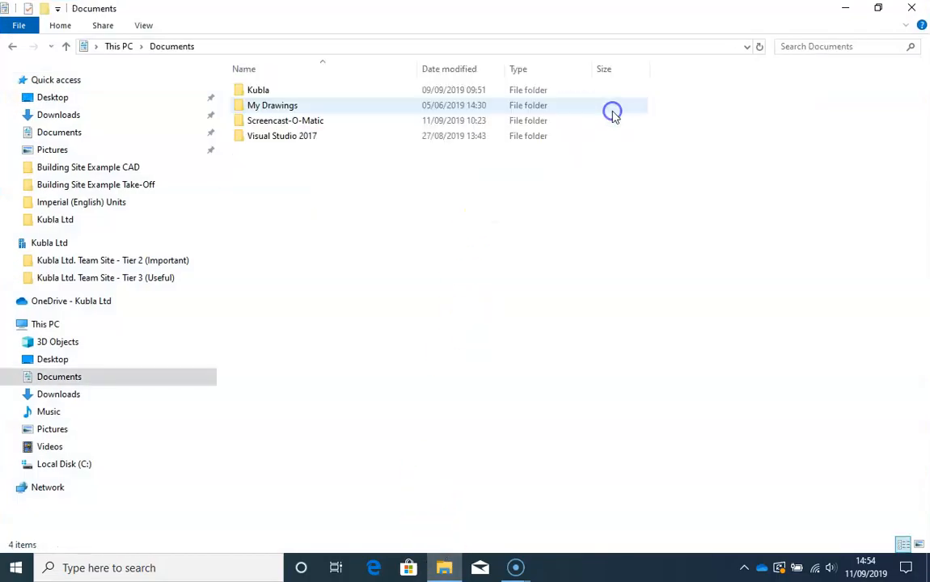
double_click(348, 90)
double_click(338, 106)
double_click(327, 89)
click(329, 89)
double_click(329, 90)
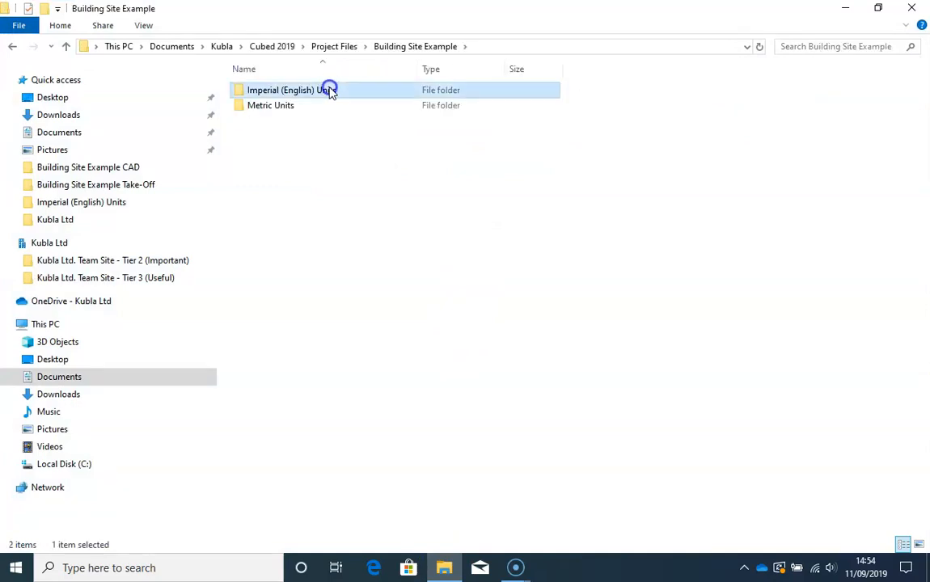
double_click(327, 90)
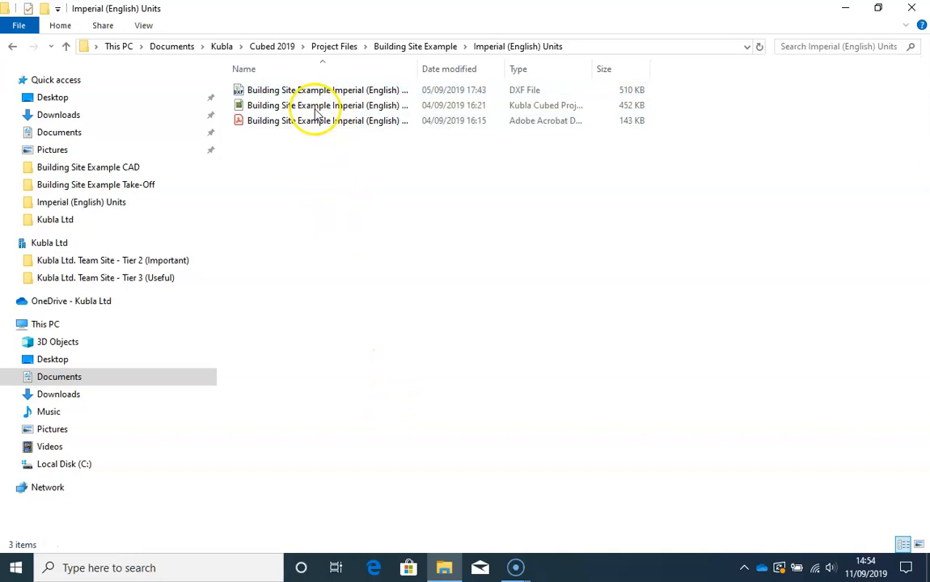
- Open the Building Site Example Imperial (English) Units PDF, examine its two drawing sheets, and close it
click(315, 126)
double_click(317, 124)
ctrl+scroll(354, 255, up, 1)
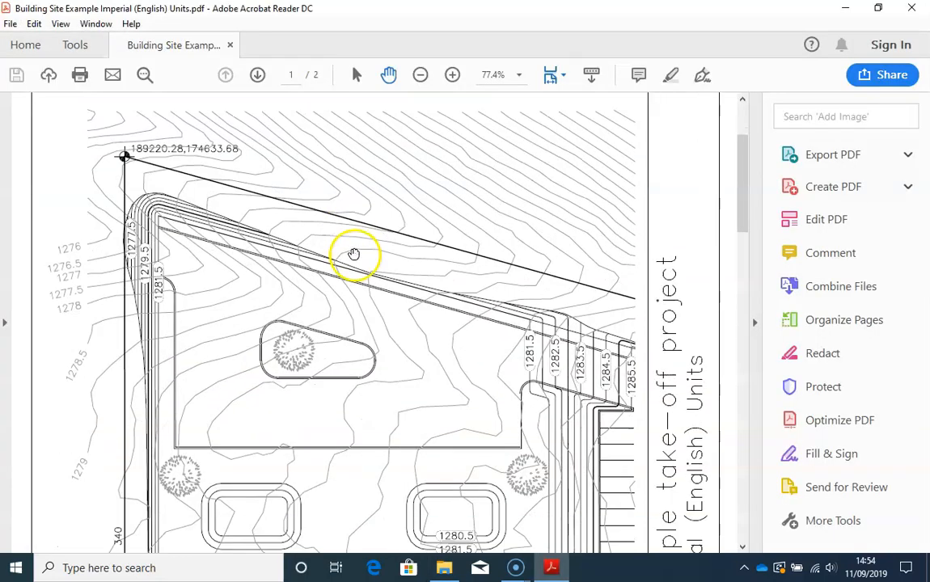
ctrl+scroll(354, 255, down, 1)
scroll(357, 282, down, 15)
ctrl+scroll(367, 400, up, 1)
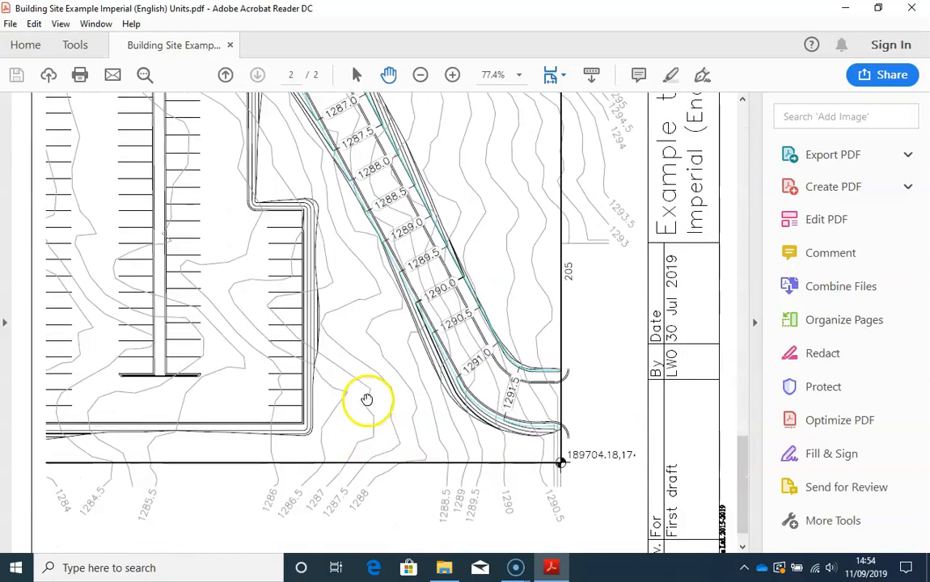
scroll(367, 399, up, 15)
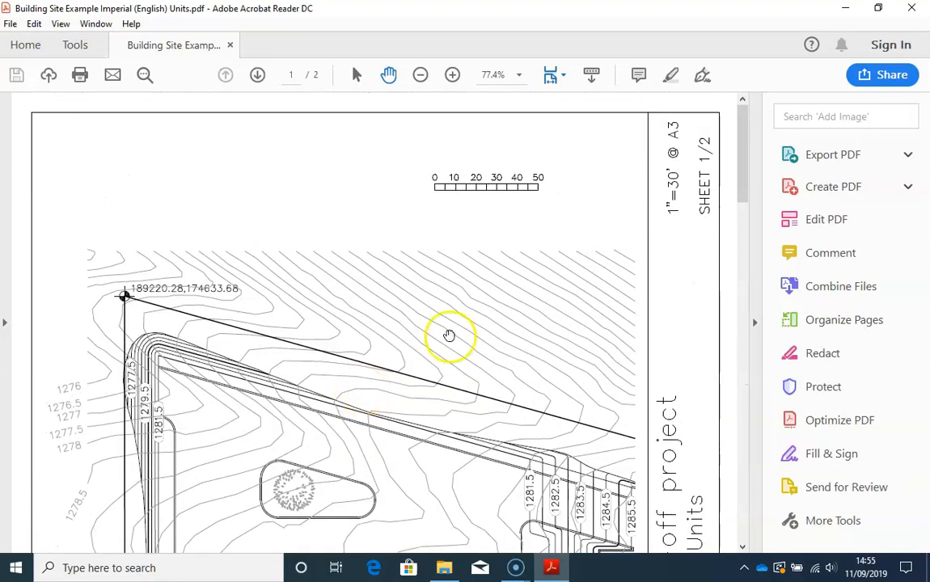
click(911, 8)
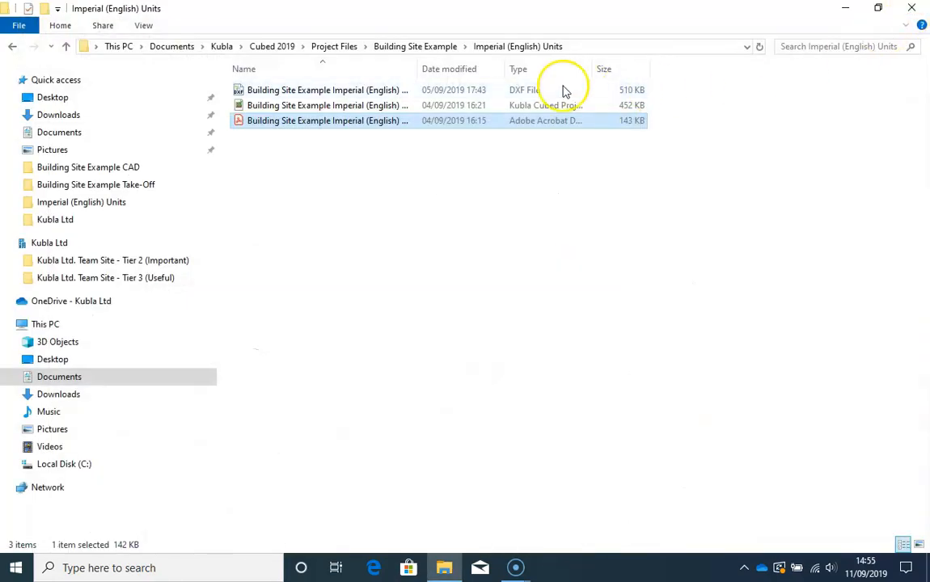
- Open the building site example's DXF file for viewing, and close the folder window
double_click(372, 92)
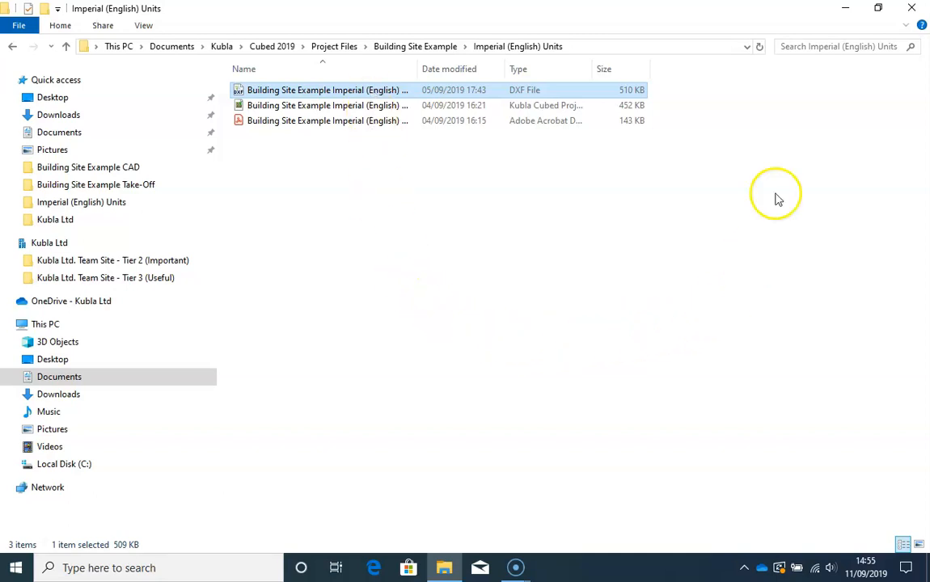
click(911, 8)
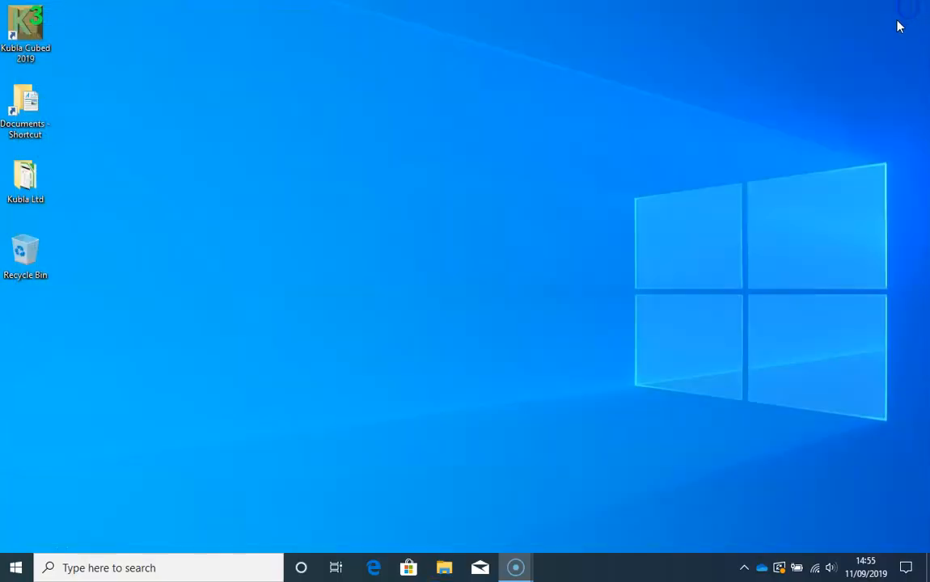
- Start Kubla Cubed 2019 and add page 1 of Building Site Example Imperial (English) Units.pdf as a site plan
double_click(29, 26)
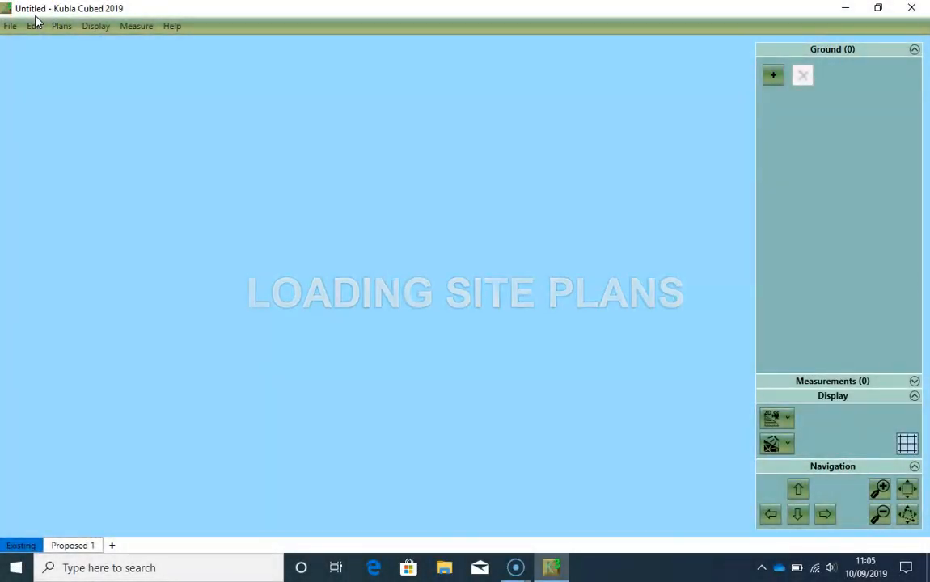
click(62, 28)
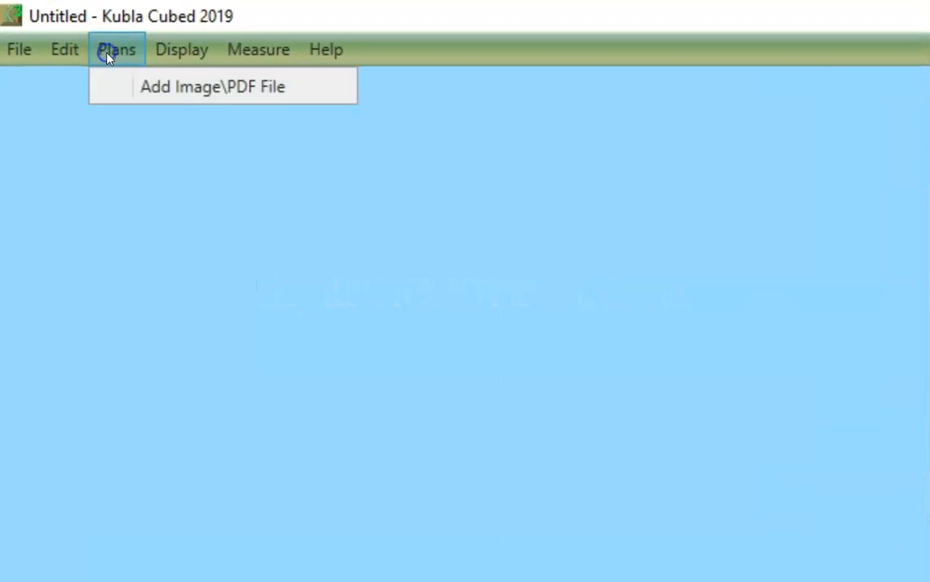
click(167, 92)
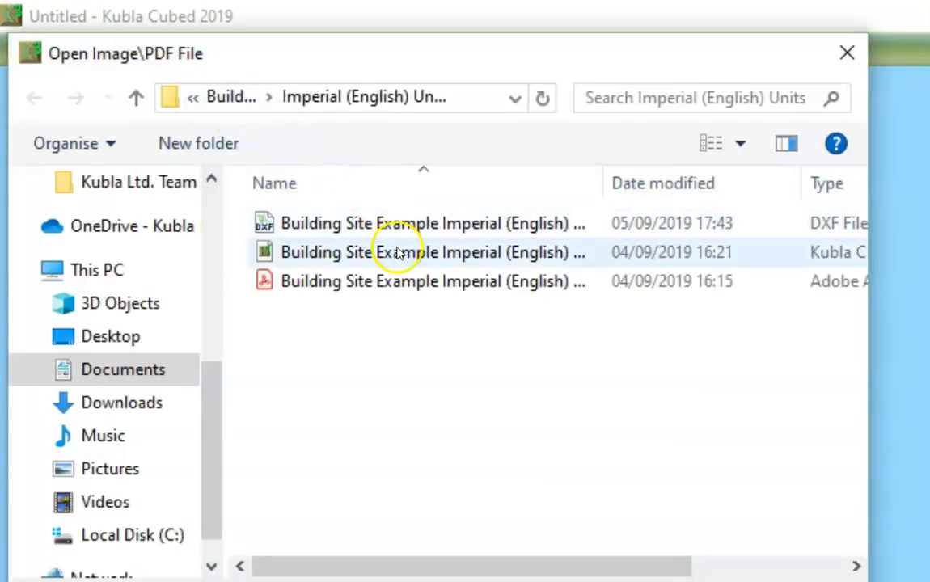
click(422, 283)
key(Return)
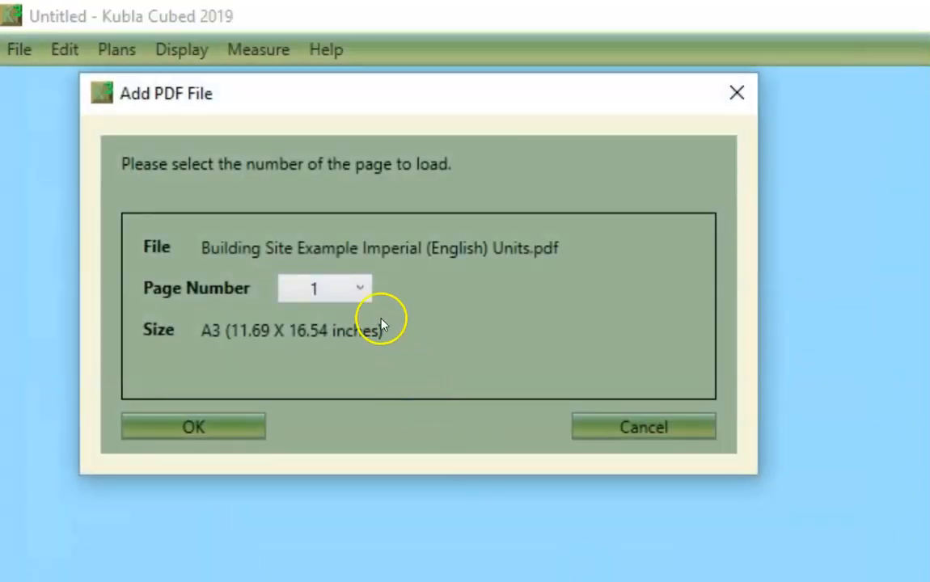
click(361, 285)
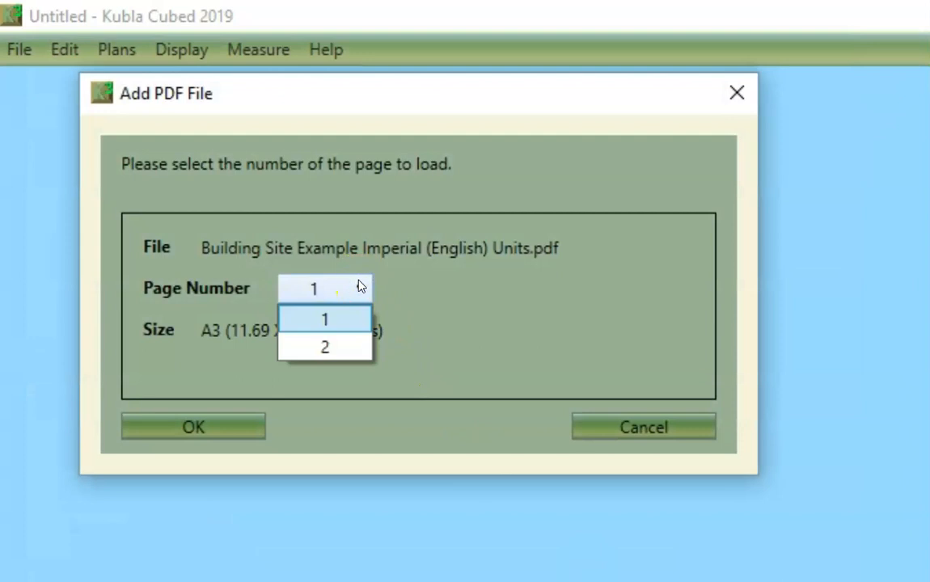
click(359, 285)
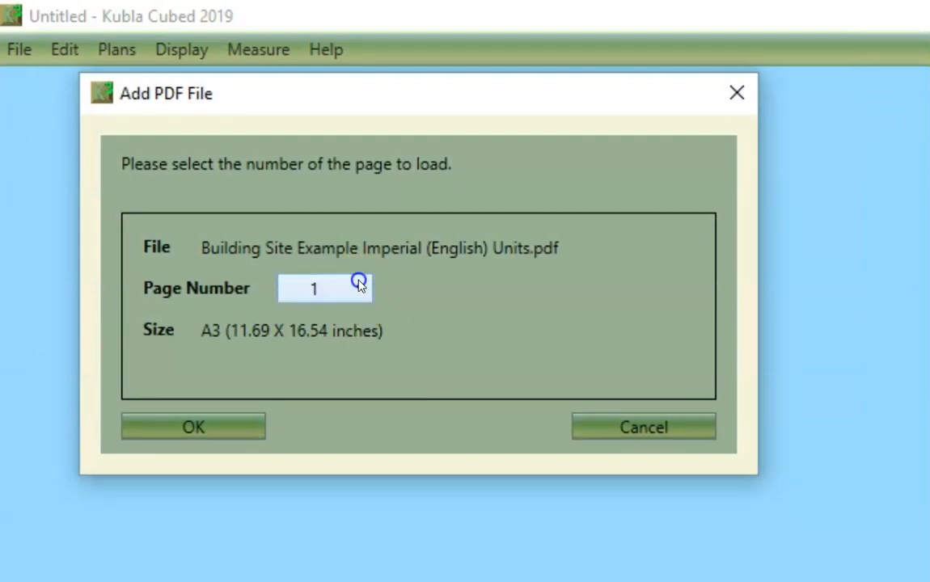
click(193, 428)
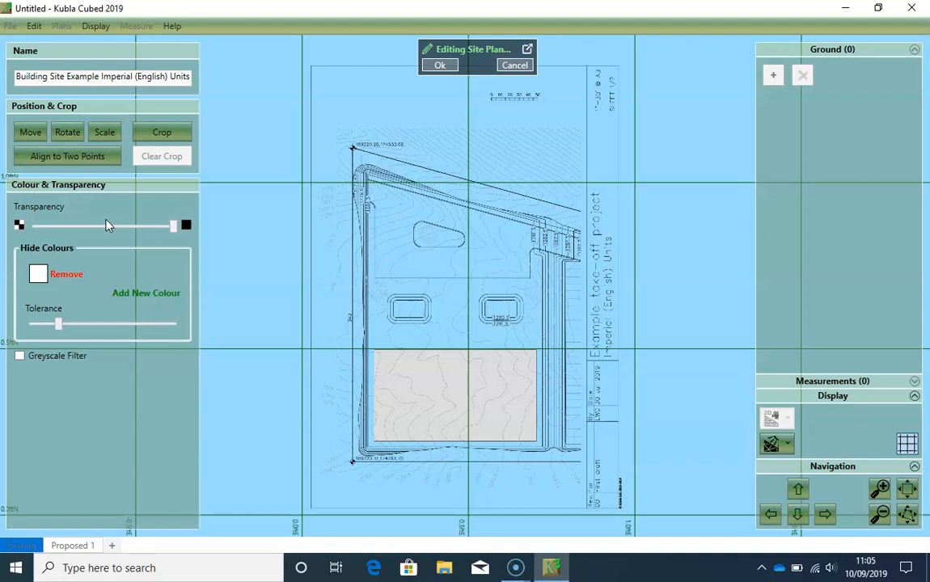
- Scale the site plan by its known drawing scale, setting 1 inch = 30 ft
click(104, 133)
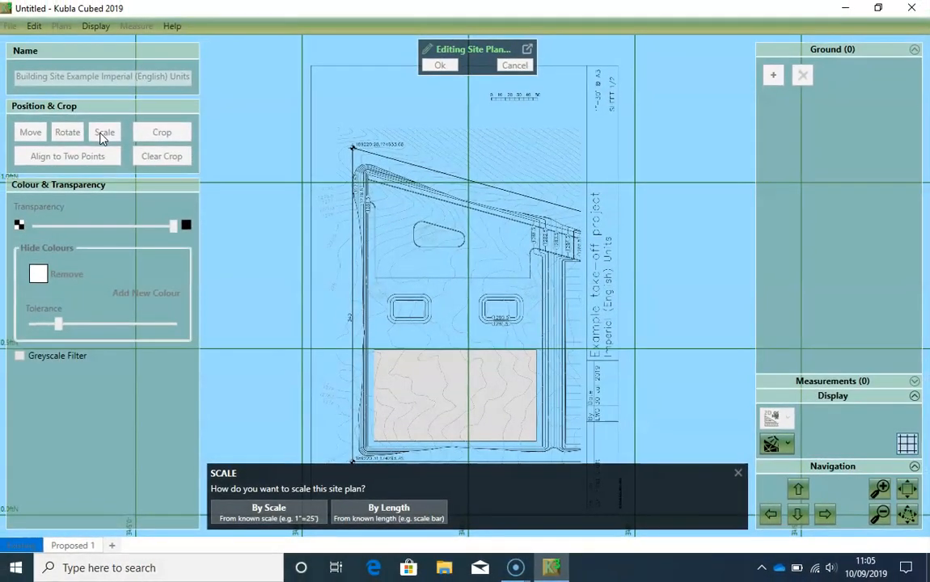
scroll(558, 89, up, 3)
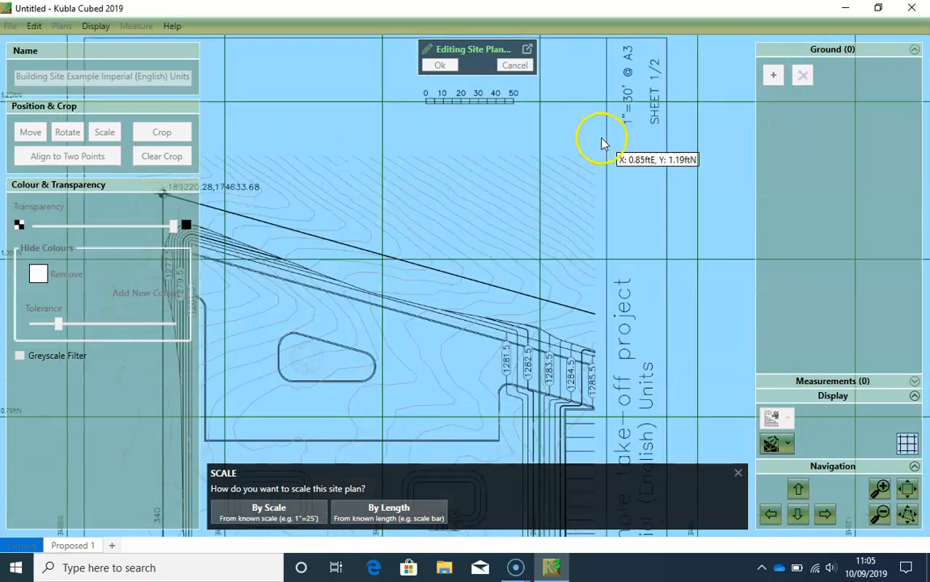
scroll(615, 146, up, 2)
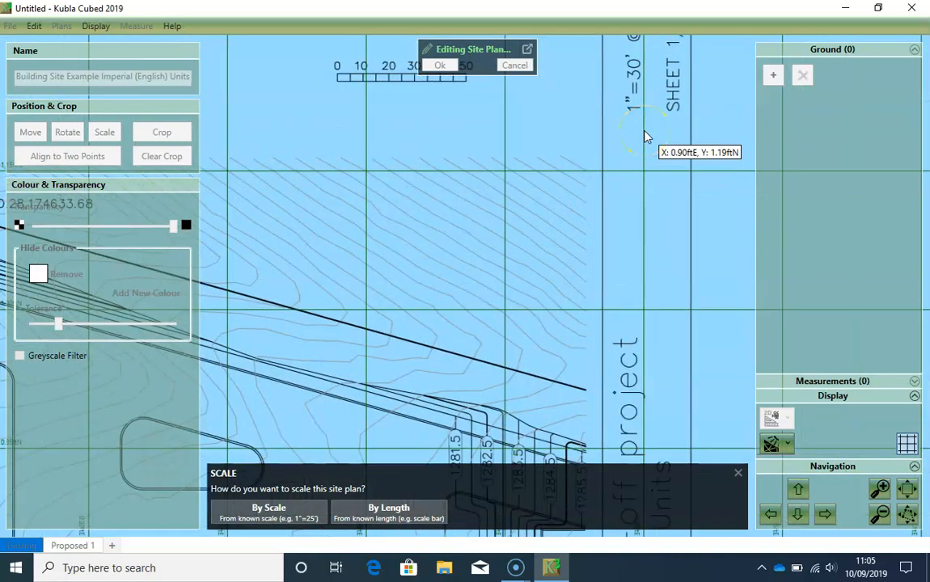
scroll(645, 137, down, 6)
scroll(643, 133, down, 1)
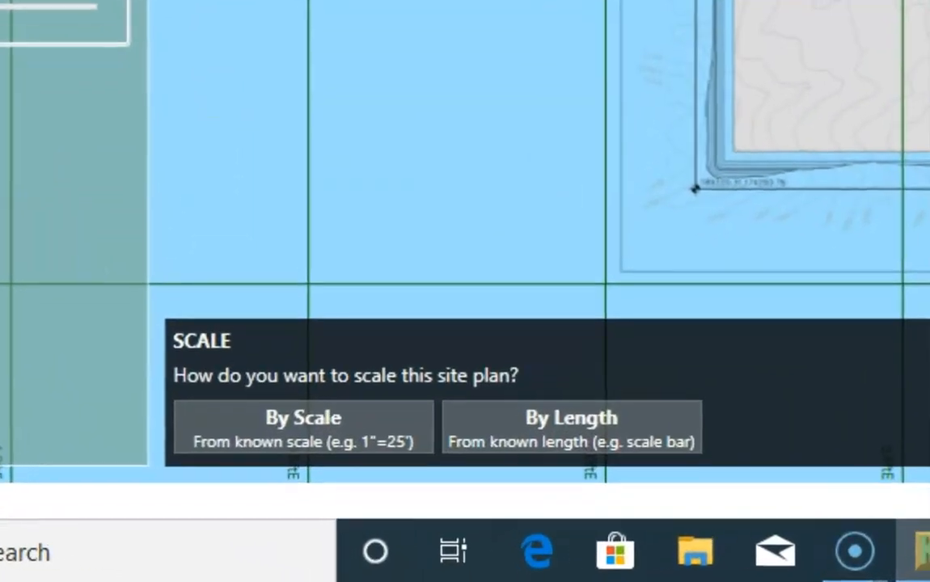
click(308, 414)
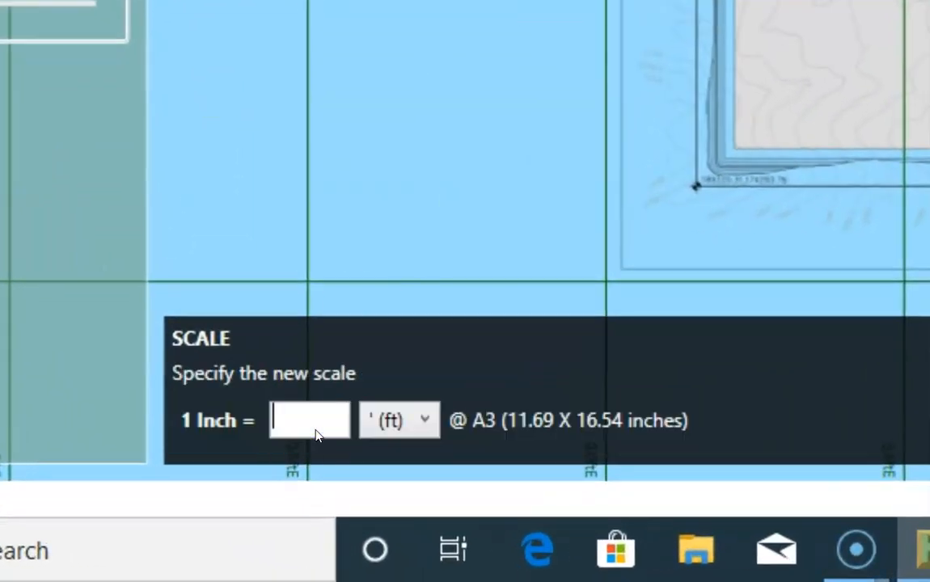
text(30)
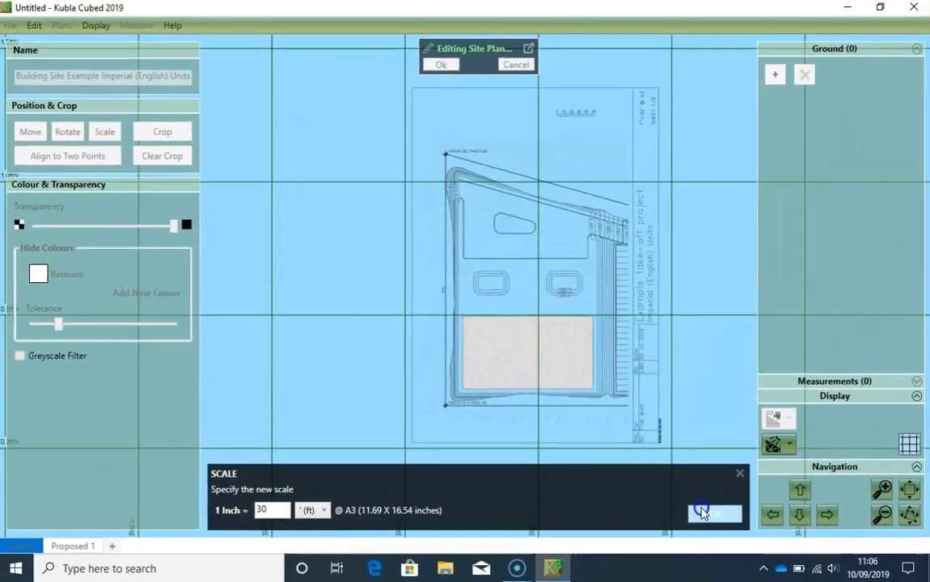
click(701, 511)
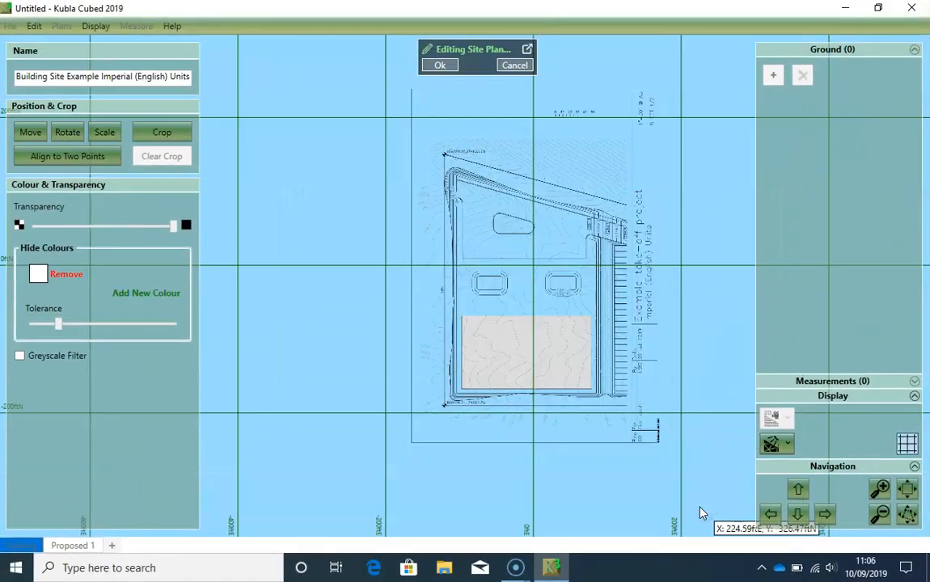
click(689, 497)
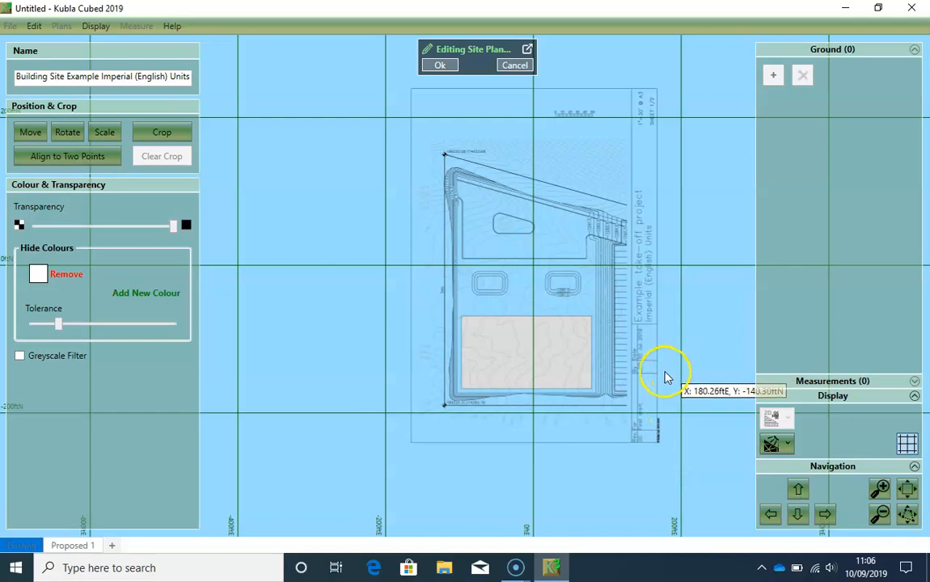
- Examine the dimension label on the site plan's west boundary line to check the scale
scroll(669, 373, up, 1)
scroll(415, 290, up, 5)
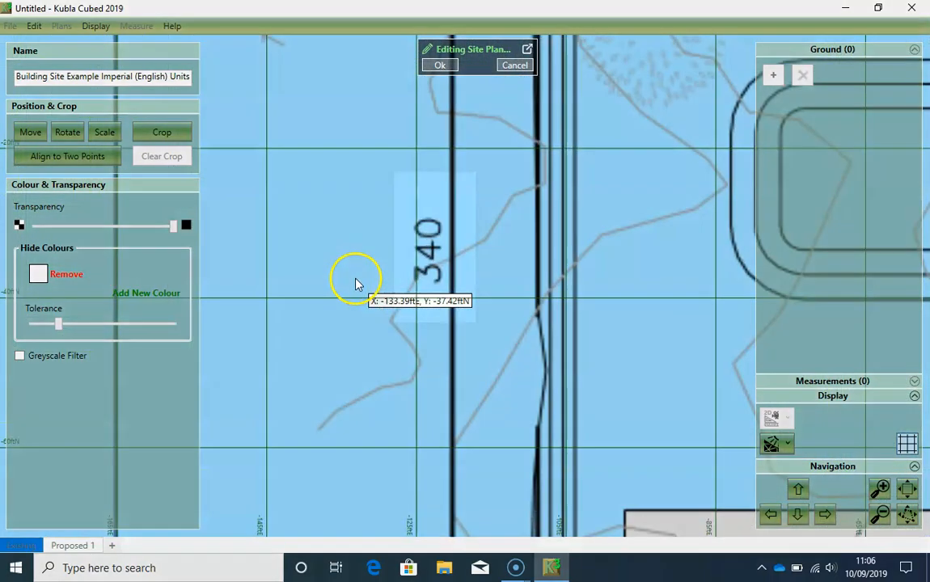
scroll(444, 240, up, 2)
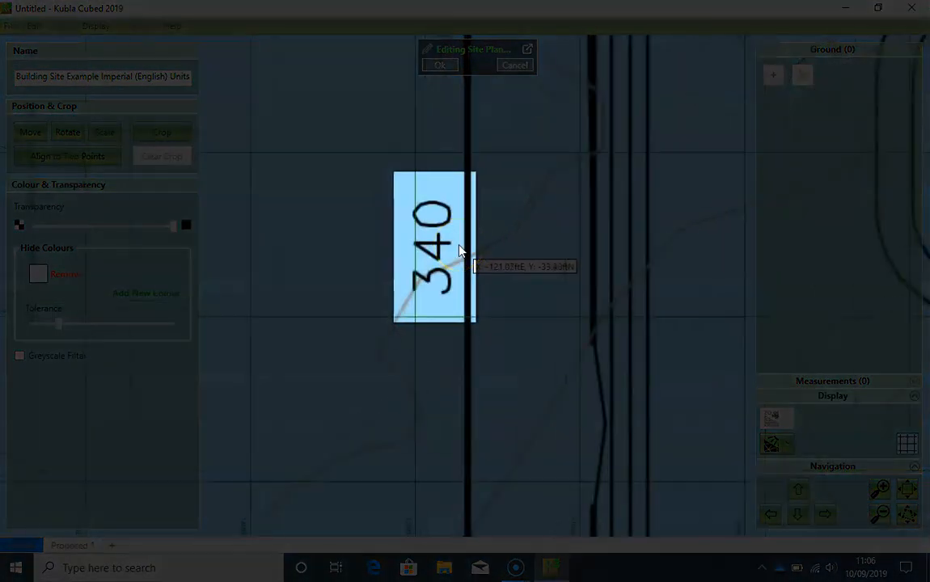
scroll(463, 267, down, 6)
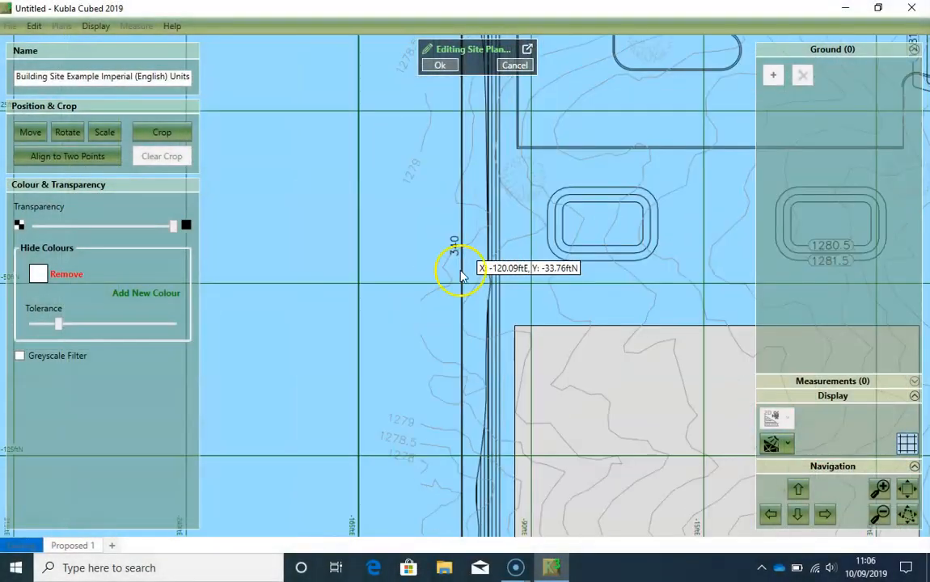
scroll(465, 211, down, 2)
scroll(413, 217, down, 2)
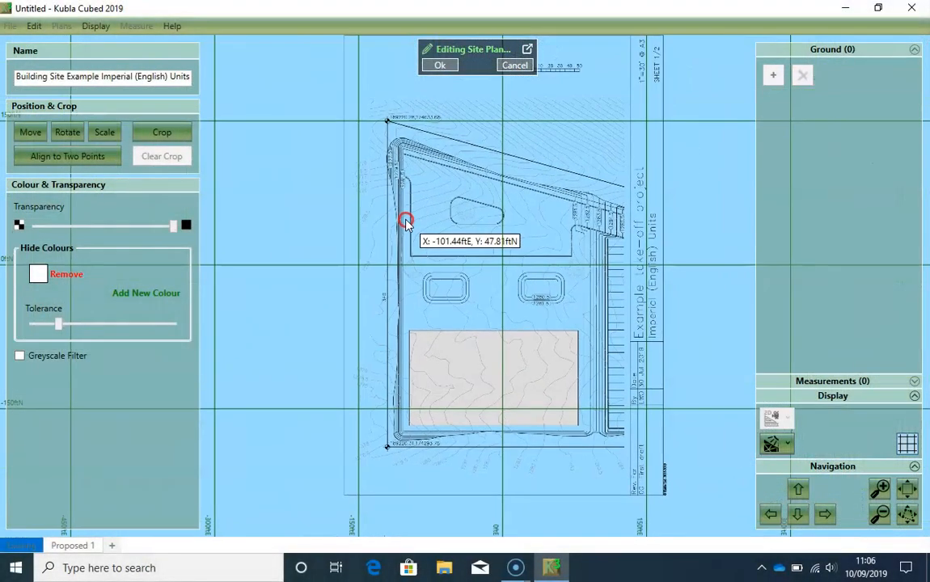
- Measure the west boundary line from its north survey marker to its south survey marker to verify the plan's scale
scroll(388, 138, up, 5)
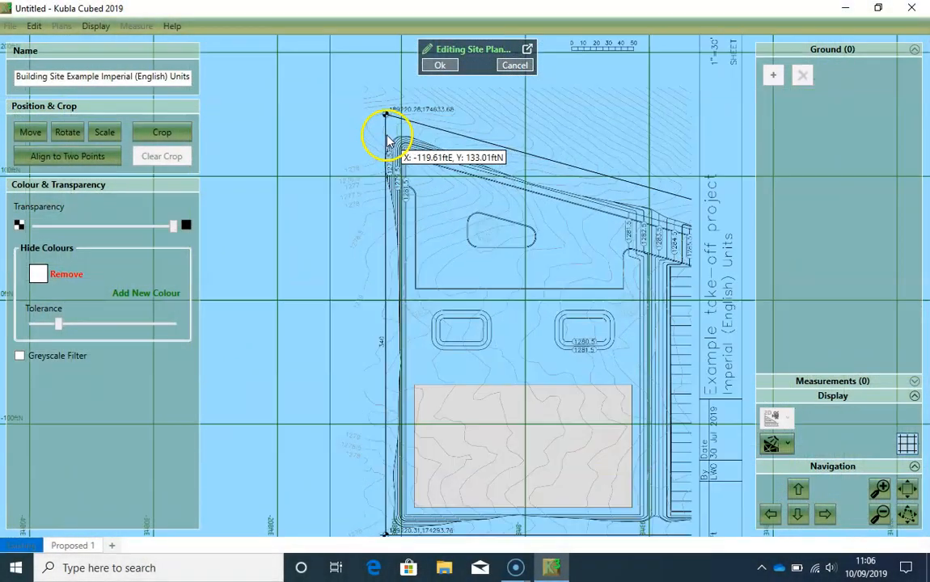
scroll(373, 164, up, 3)
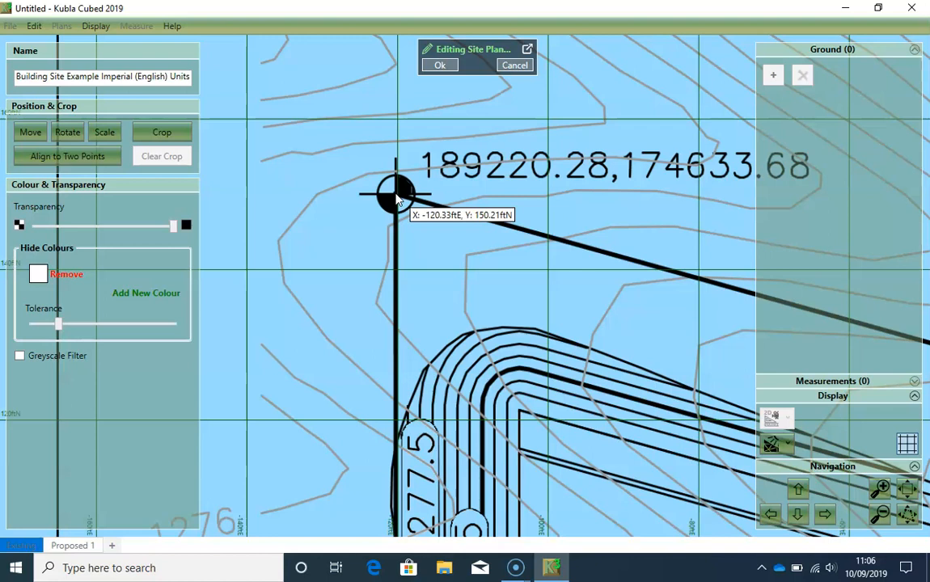
click(395, 194)
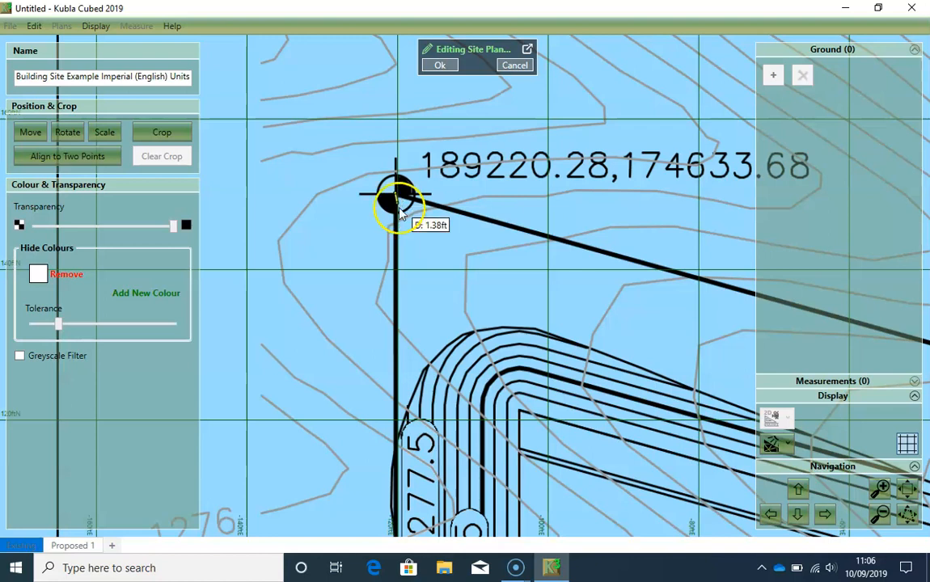
drag(365, 426, 364, 163)
drag(394, 425, 391, 191)
scroll(381, 394, down, 3)
drag(367, 437, 371, 107)
drag(394, 401, 392, 160)
drag(388, 426, 430, 108)
drag(448, 408, 425, 208)
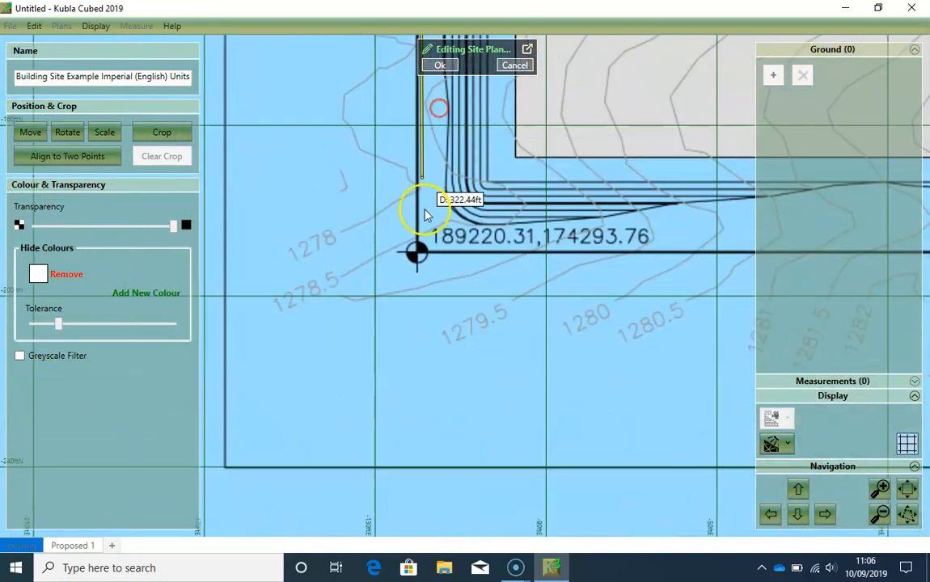
scroll(415, 252, up, 4)
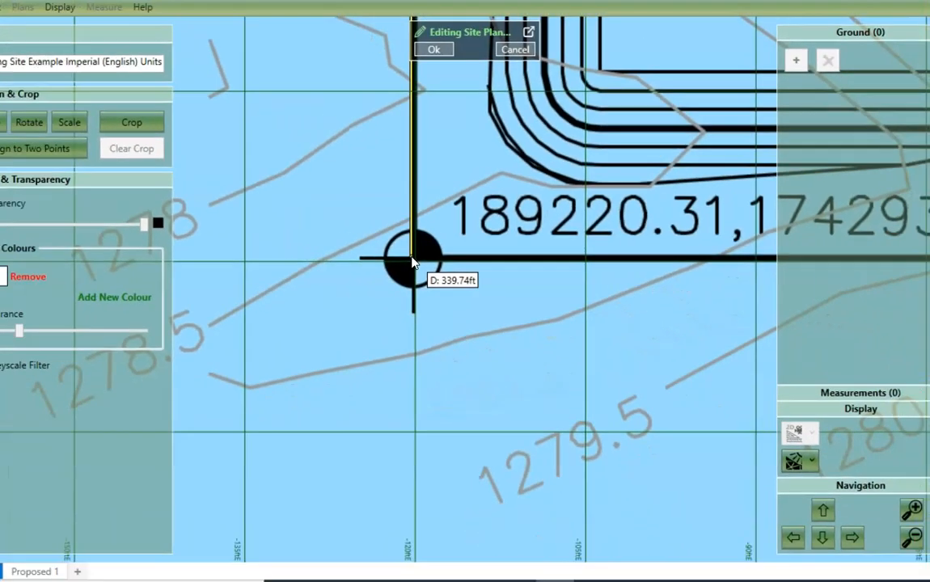
click(413, 262)
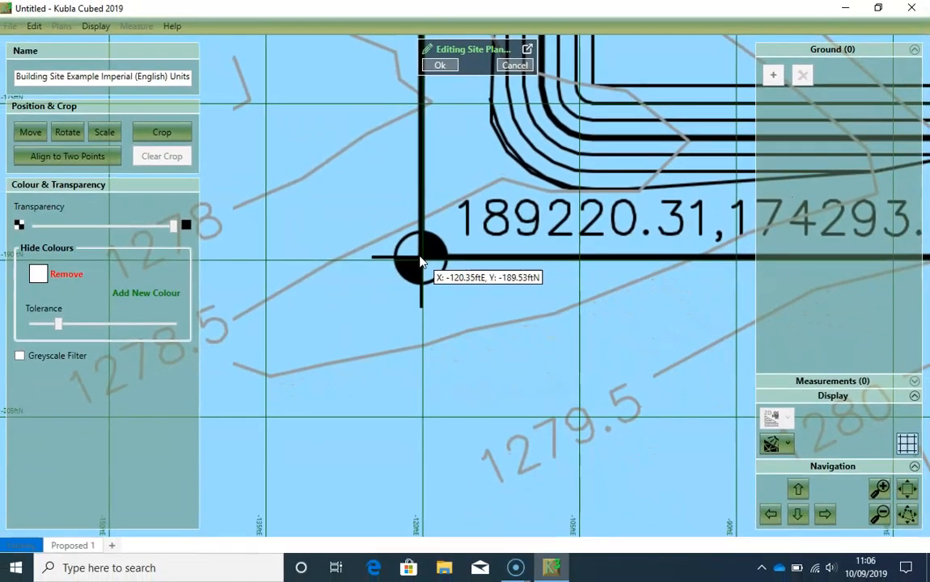
- Examine the coordinate labels at the survey markers on the north and south ends of the west boundary
scroll(429, 215, down, 4)
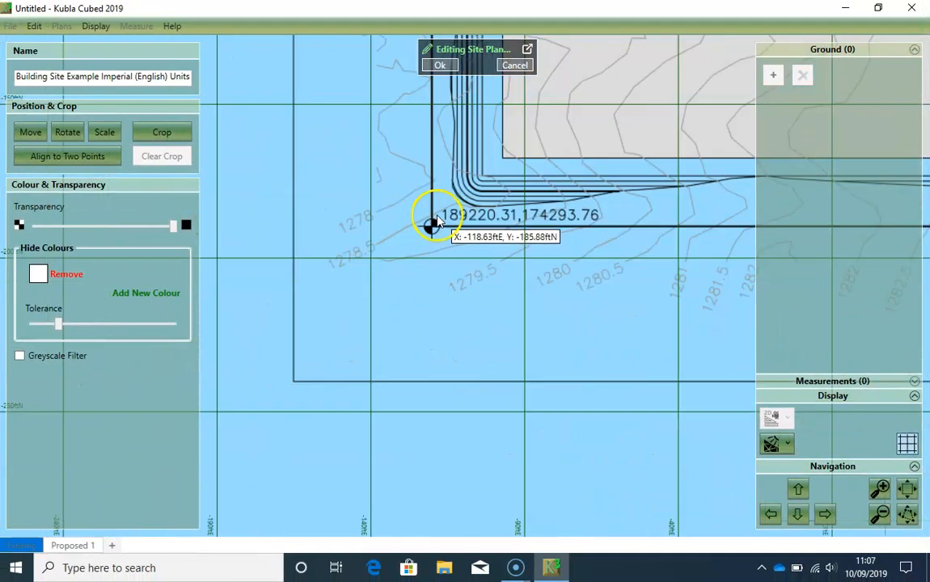
scroll(453, 311, up, 5)
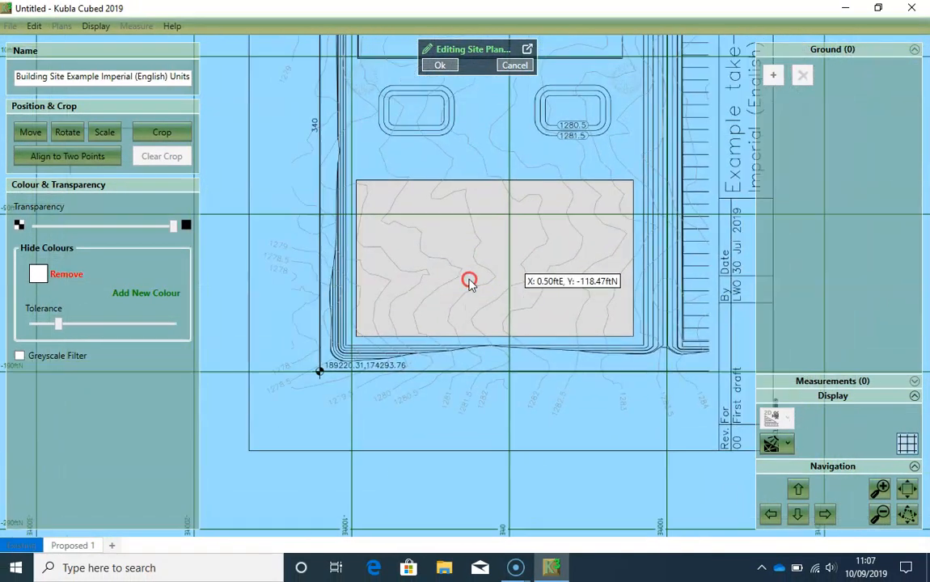
middle_drag(507, 256, 431, 284)
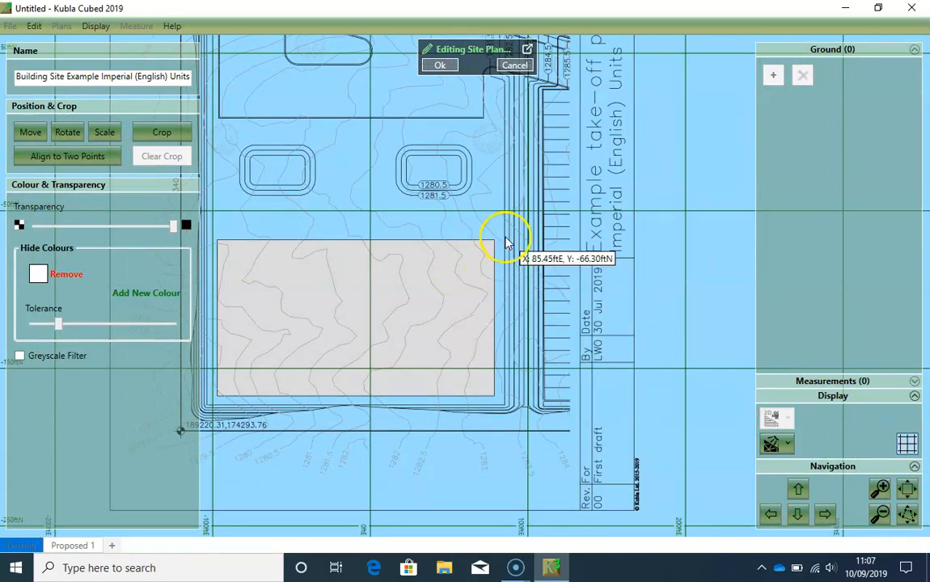
scroll(499, 238, down, 1)
middle_drag(381, 215, 443, 305)
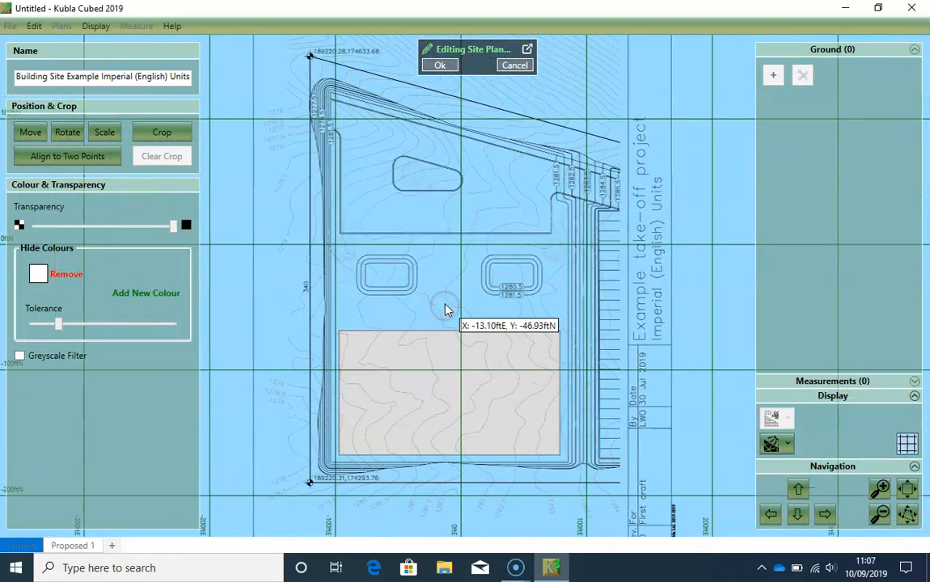
scroll(449, 315, down, 1)
scroll(455, 339, down, 1)
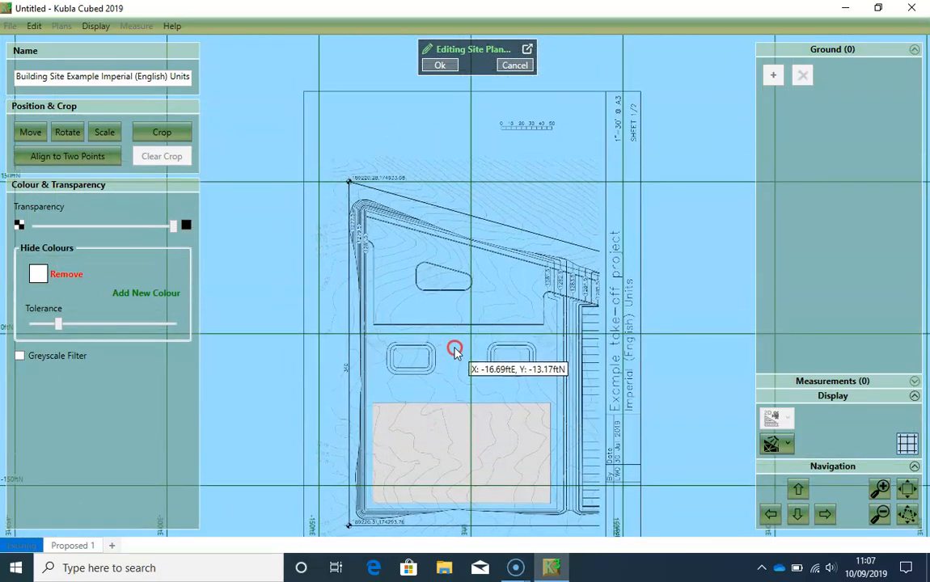
middle_drag(444, 326, 440, 295)
scroll(370, 139, up, 3)
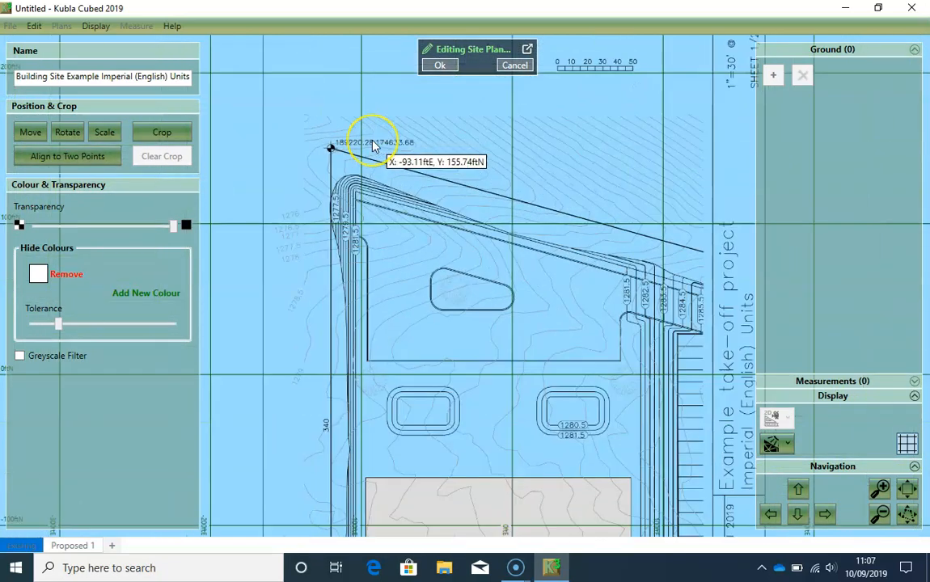
scroll(374, 148, down, 1)
drag(465, 324, 438, 191)
mouse_move(409, 328)
mouse_down()
mouse_move(401, 221)
mouse_move(397, 301)
mouse_up()
scroll(387, 372, up, 3)
scroll(385, 364, down, 3)
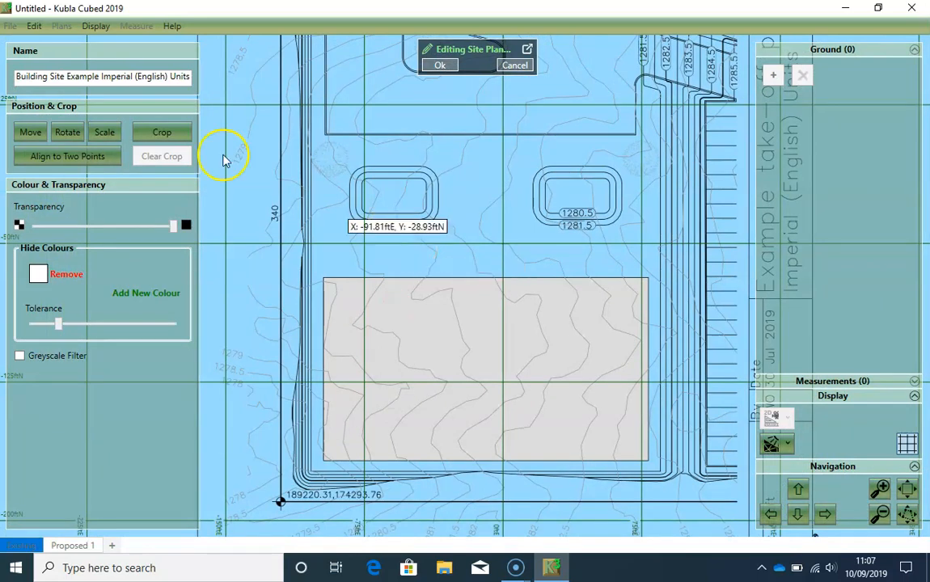
- Move the site plan using the northwest survey marker as base point, placing it at 189220.28 ftE, 174633.68 ftN
click(29, 132)
middle_drag(358, 186, 373, 397)
middle_drag(324, 131, 357, 253)
scroll(363, 238, up, 4)
scroll(377, 228, up, 5)
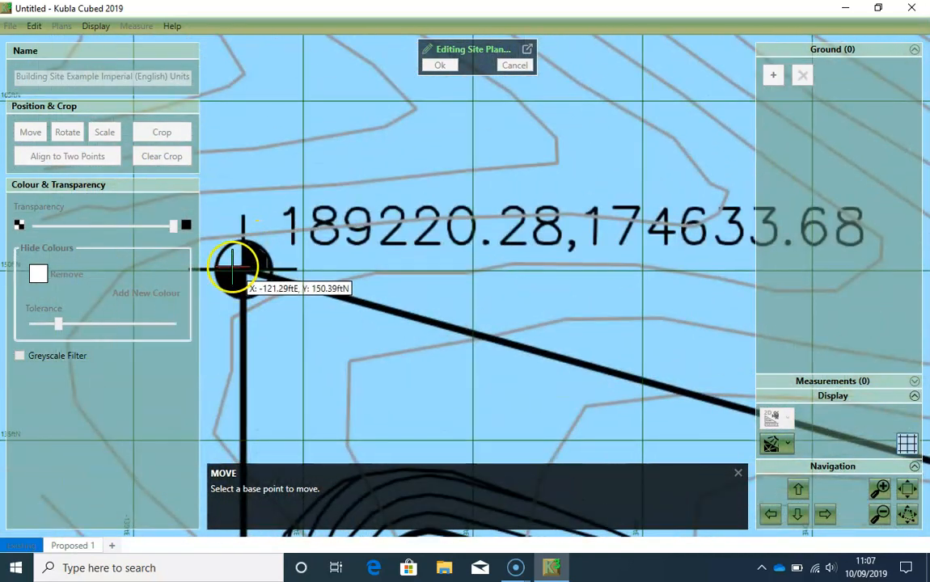
click(242, 266)
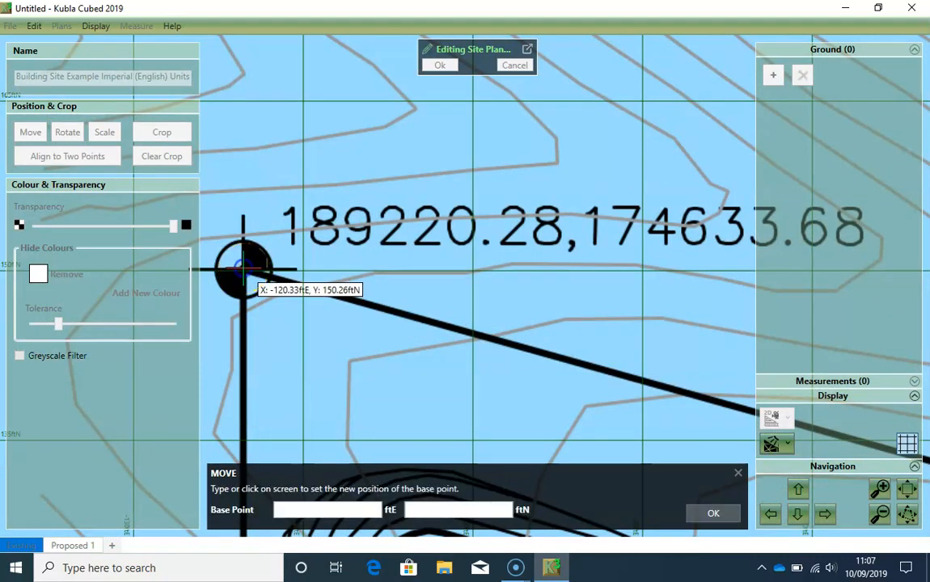
scroll(342, 357, down, 3)
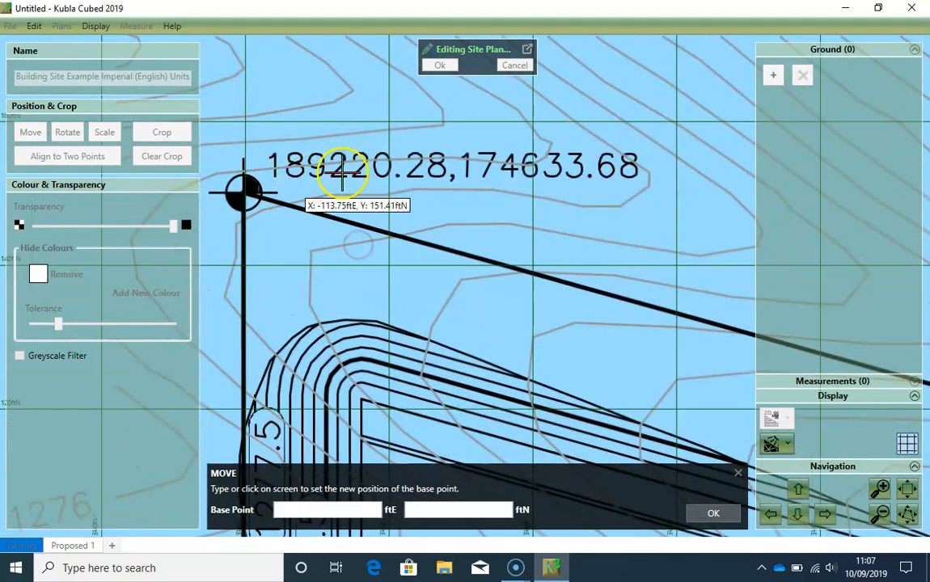
text(189)
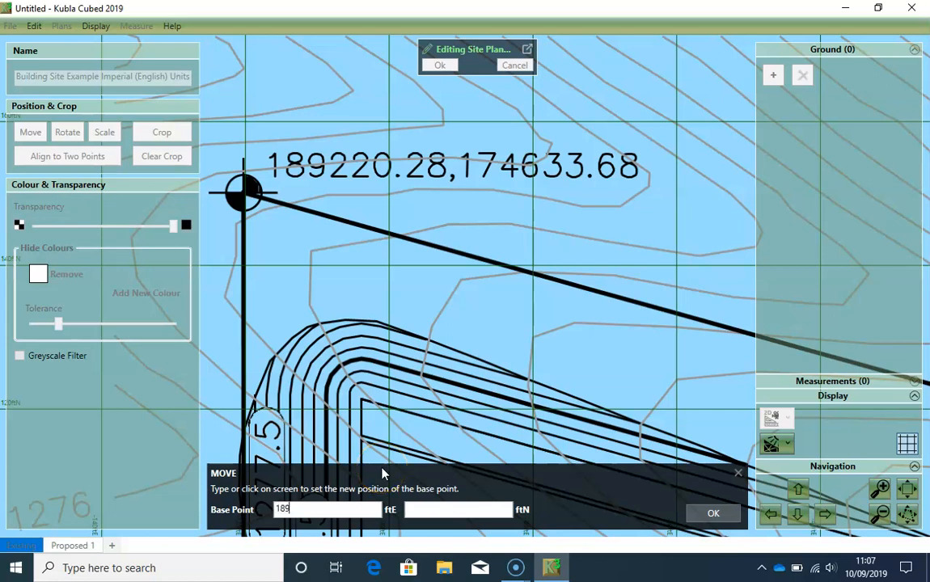
text(220.28)
click(474, 510)
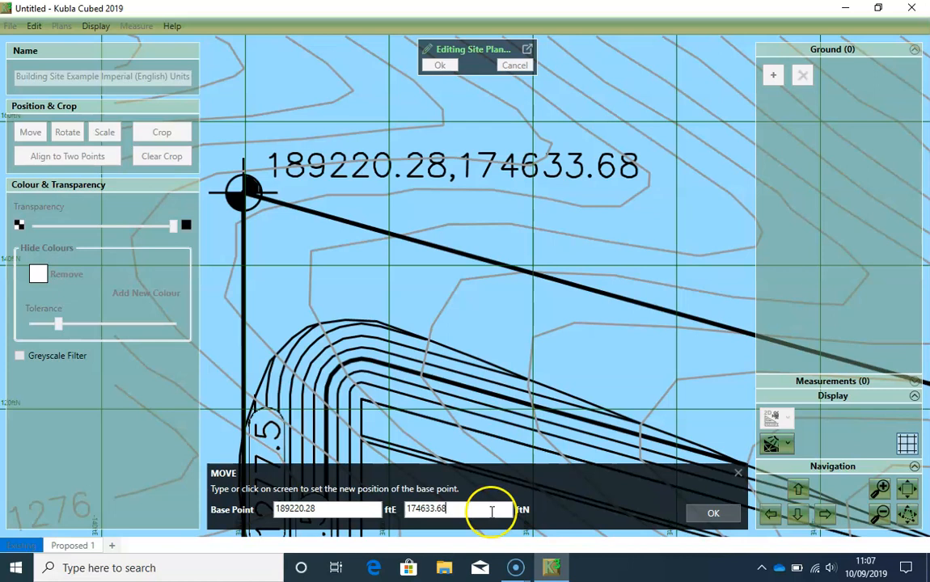
click(712, 513)
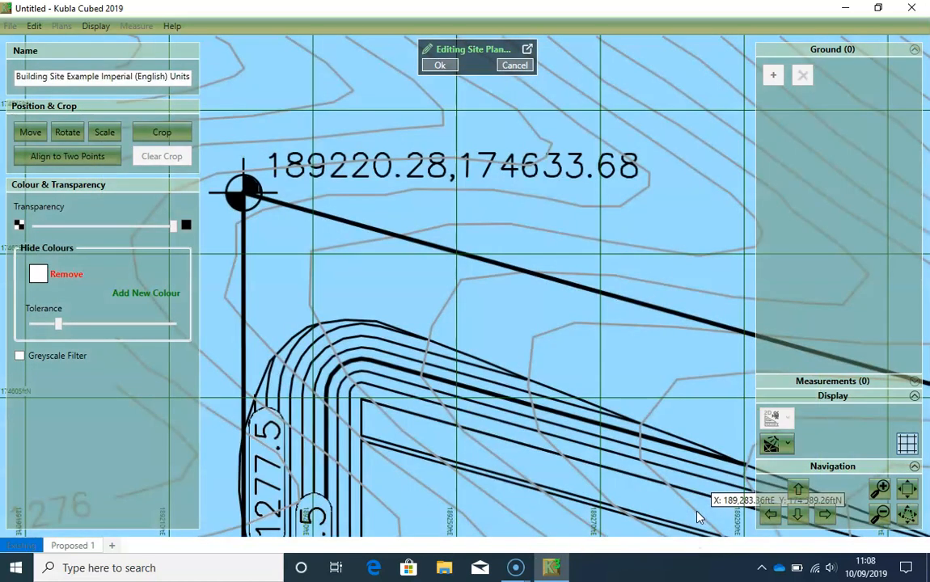
- Check the repositioned site plan against the grid coordinates around the northwest survey marker and across the whole sheet
scroll(503, 331, down, 2)
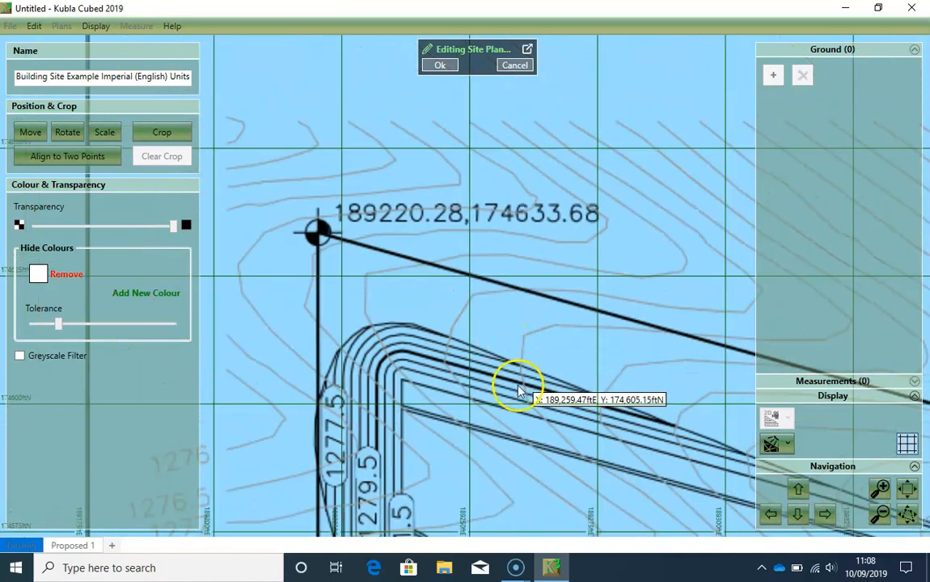
drag(502, 439, 477, 315)
scroll(482, 352, down, 1)
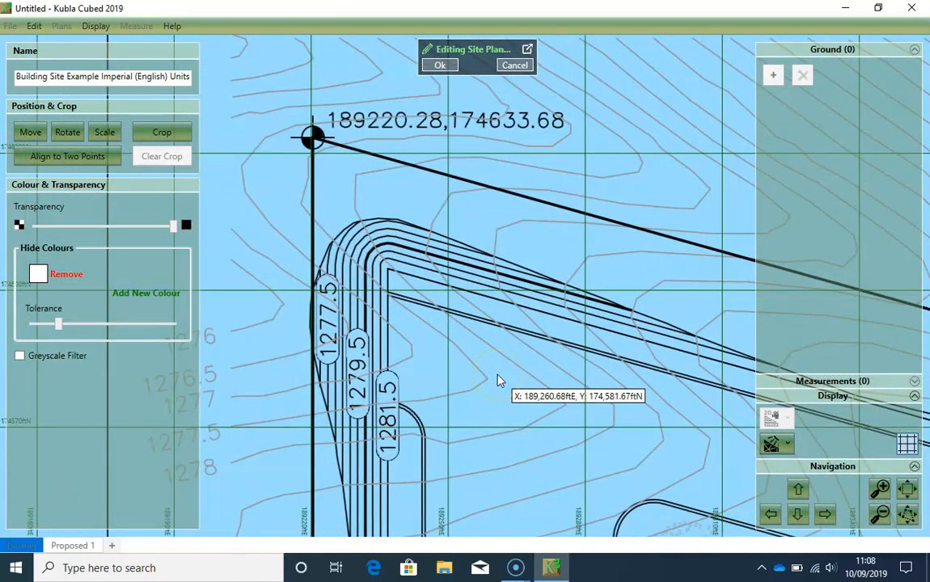
scroll(482, 361, down, 1)
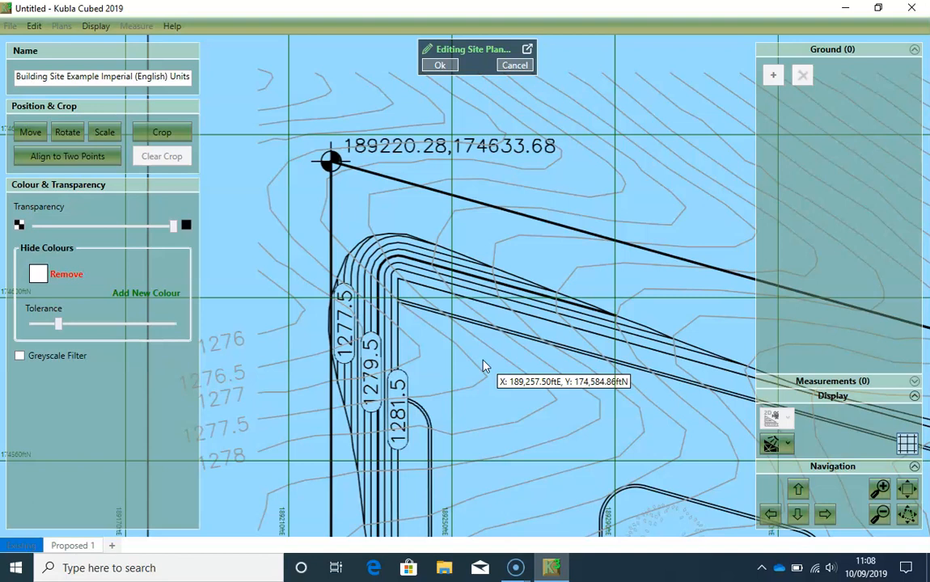
scroll(483, 367, down, 1)
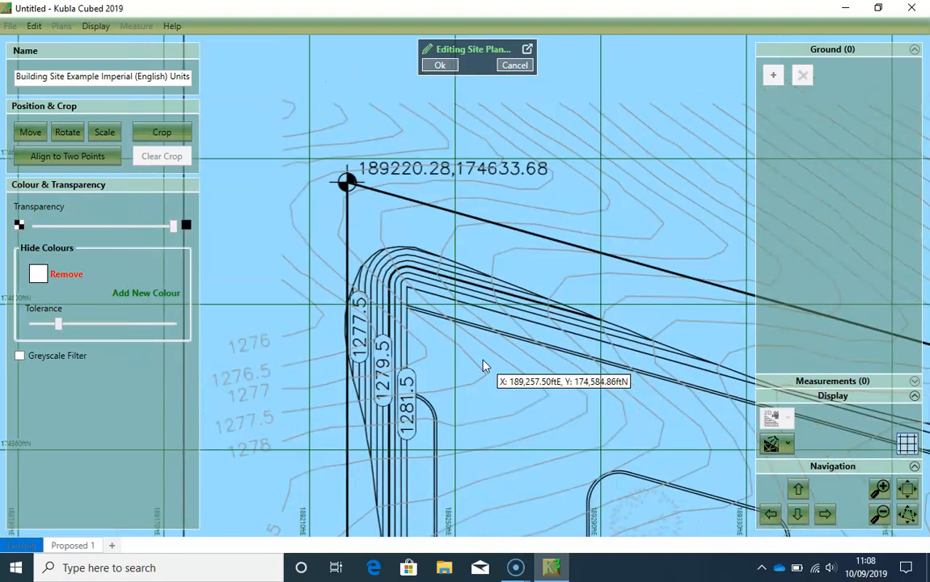
scroll(483, 366, up, 3)
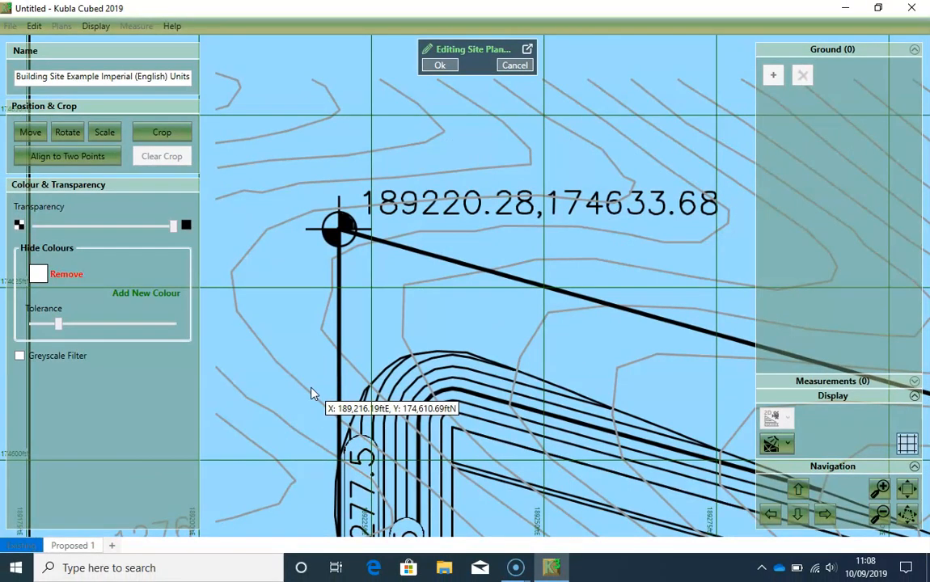
scroll(313, 394, down, 5)
scroll(404, 436, down, 4)
drag(436, 371, 463, 292)
scroll(453, 313, down, 1)
drag(474, 361, 475, 318)
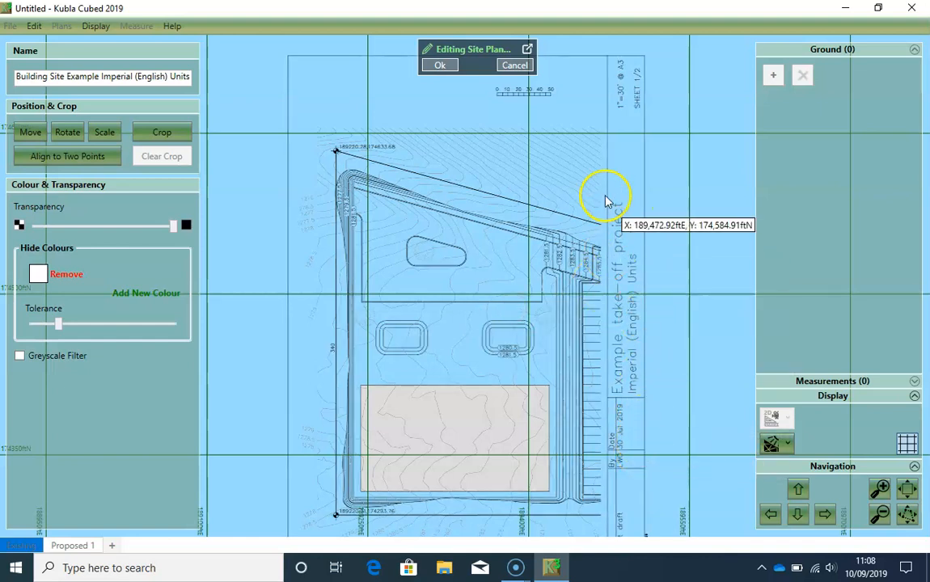
- Crop the site plan to the drawing without its title block, from about 189,183 ftE, 174,662 ftN to 189,471 ftE, 174,256 ftN
mouse_move(501, 302)
mouse_down()
mouse_move(485, 292)
mouse_move(493, 297)
mouse_up()
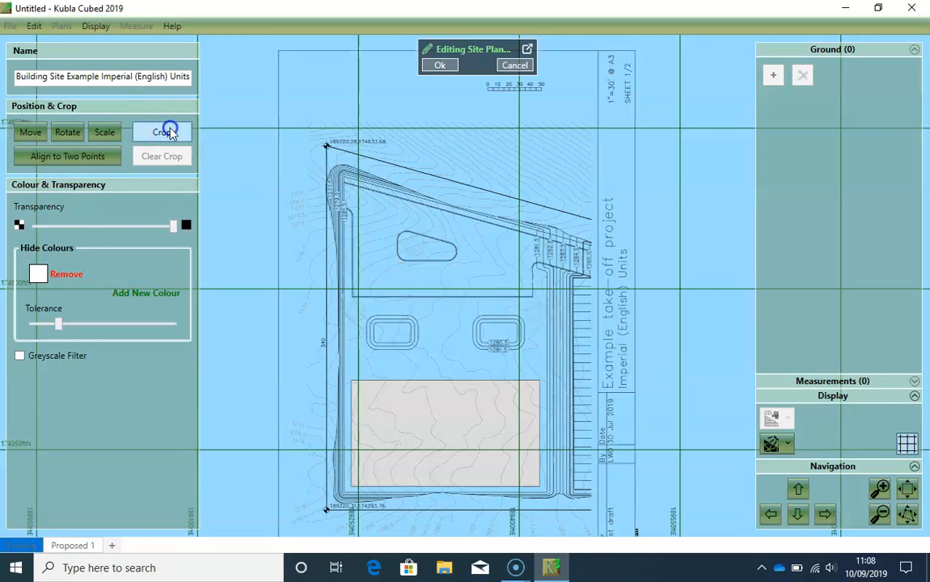
click(164, 132)
scroll(482, 270, down, 2)
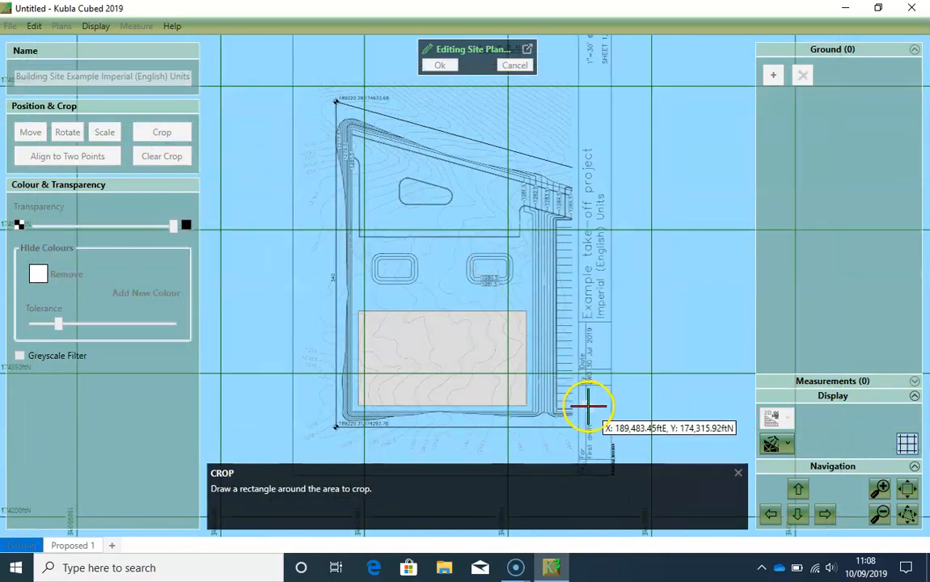
drag(560, 410, 556, 402)
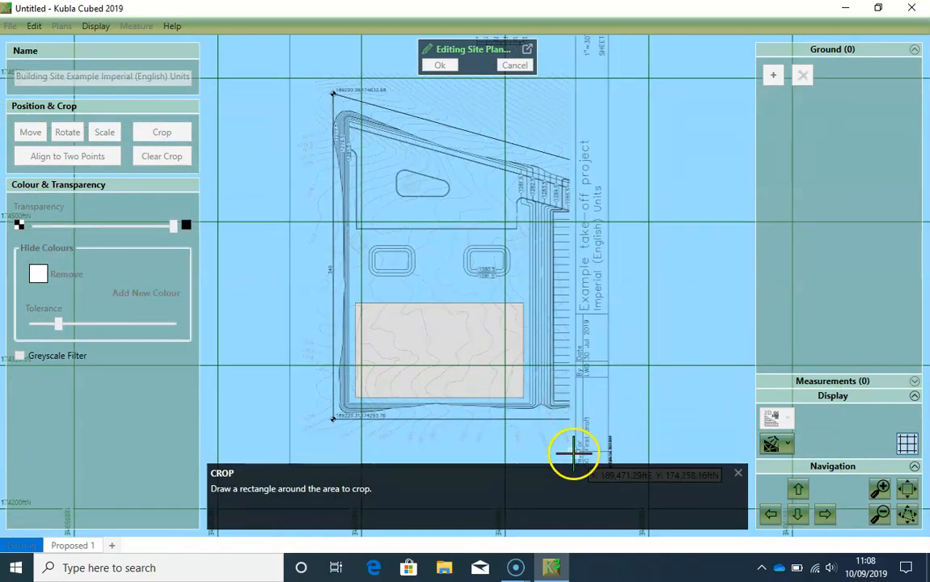
drag(573, 453, 298, 67)
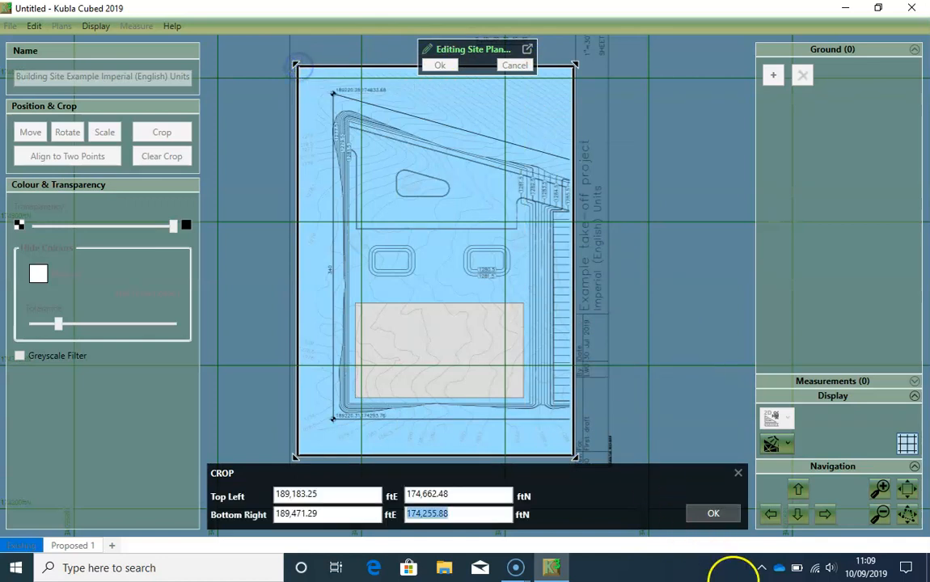
click(709, 516)
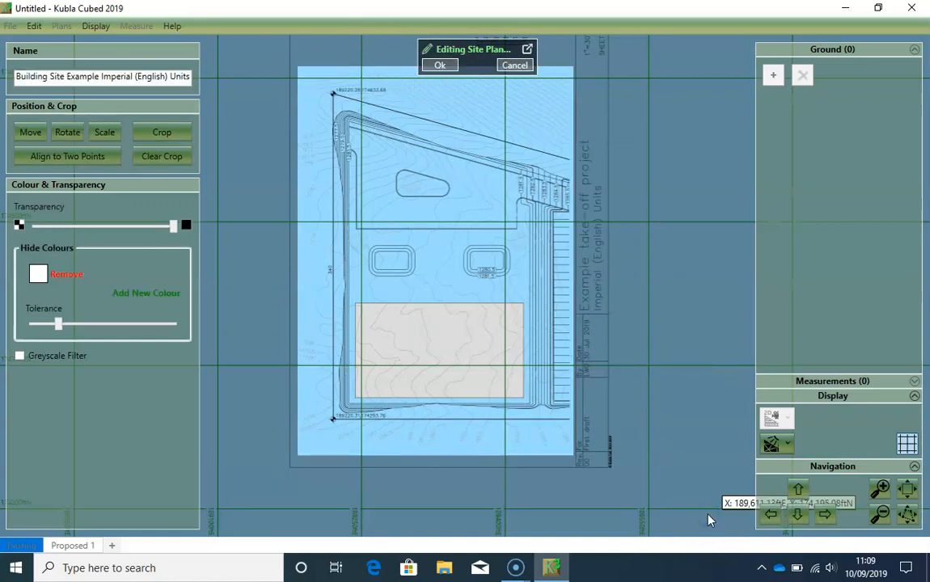
click(691, 495)
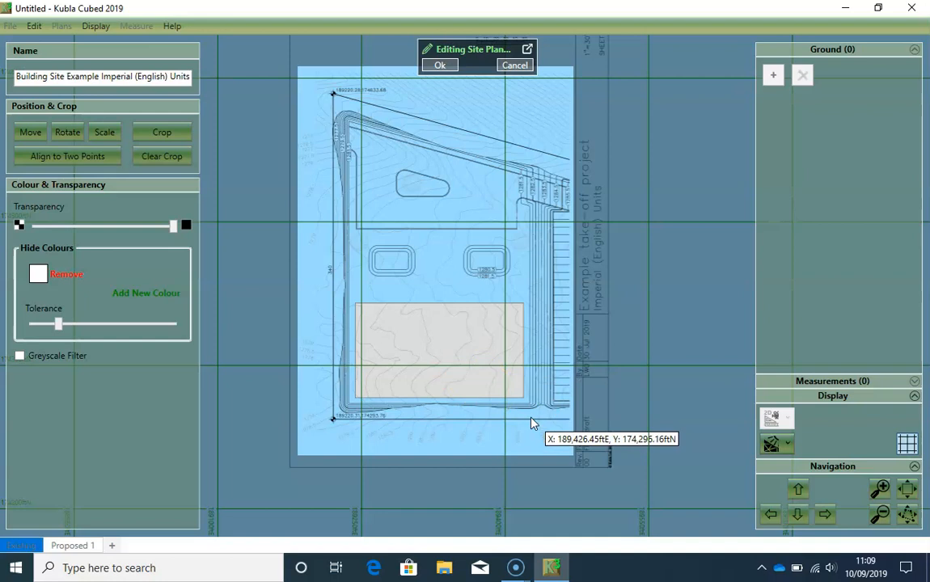
- Hide the grey fill colour of the large rectangle on the plan, and finish editing the site plan
click(163, 293)
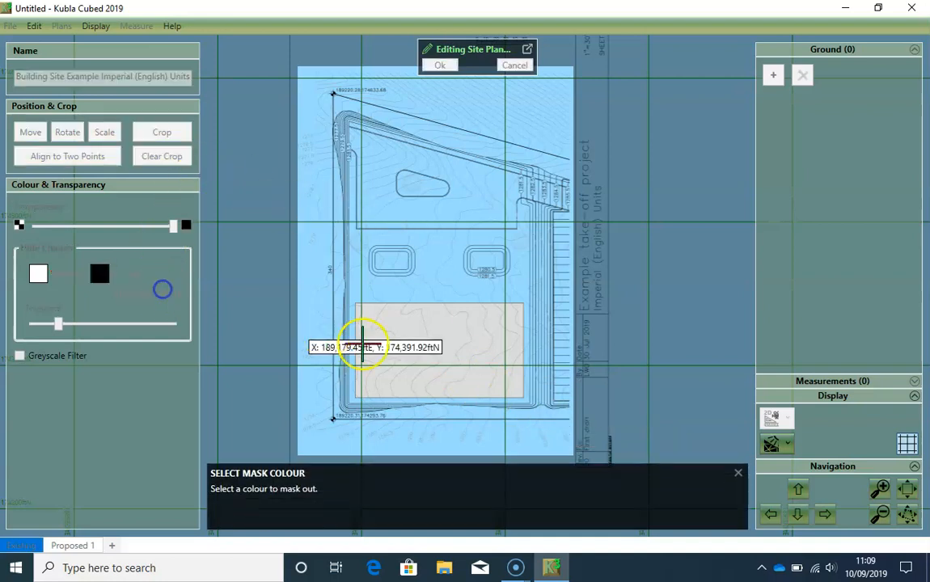
click(413, 340)
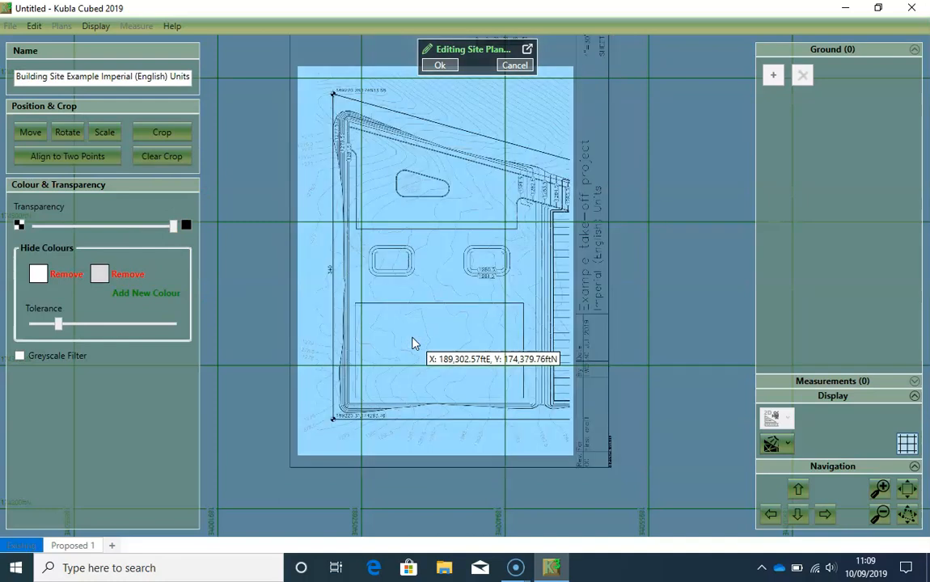
click(441, 66)
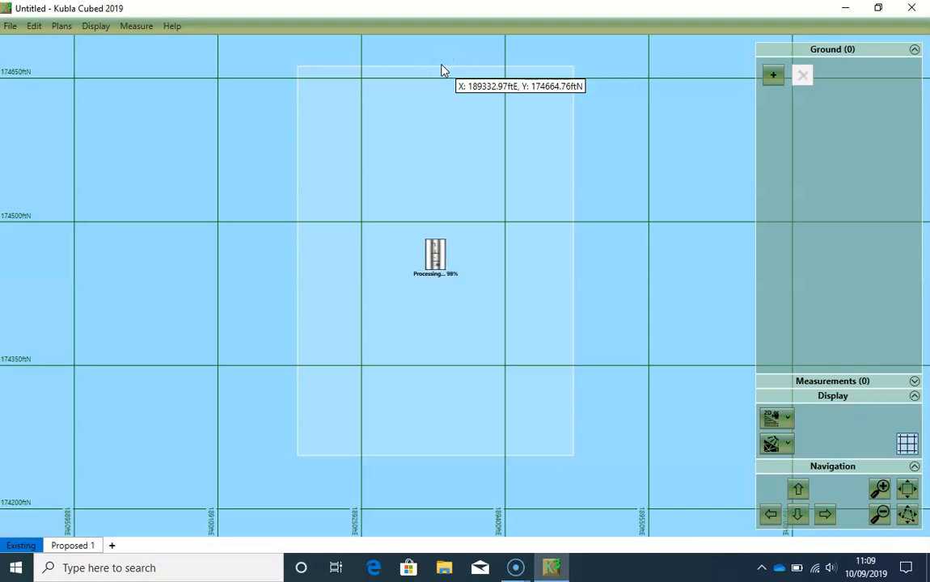
- Add page 2 of Building Site Example Imperial (English) Units.pdf as a second site plan
drag(439, 212, 378, 216)
click(60, 27)
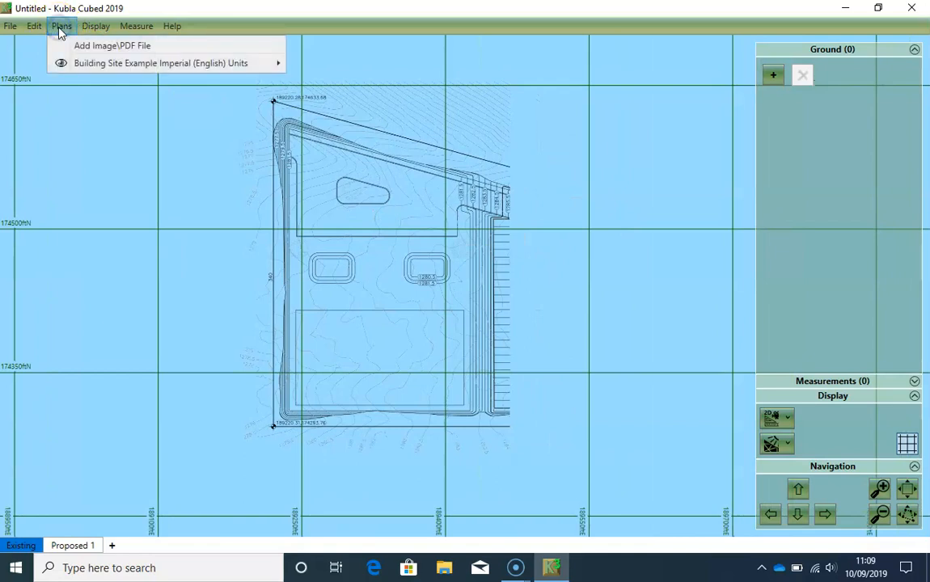
click(95, 44)
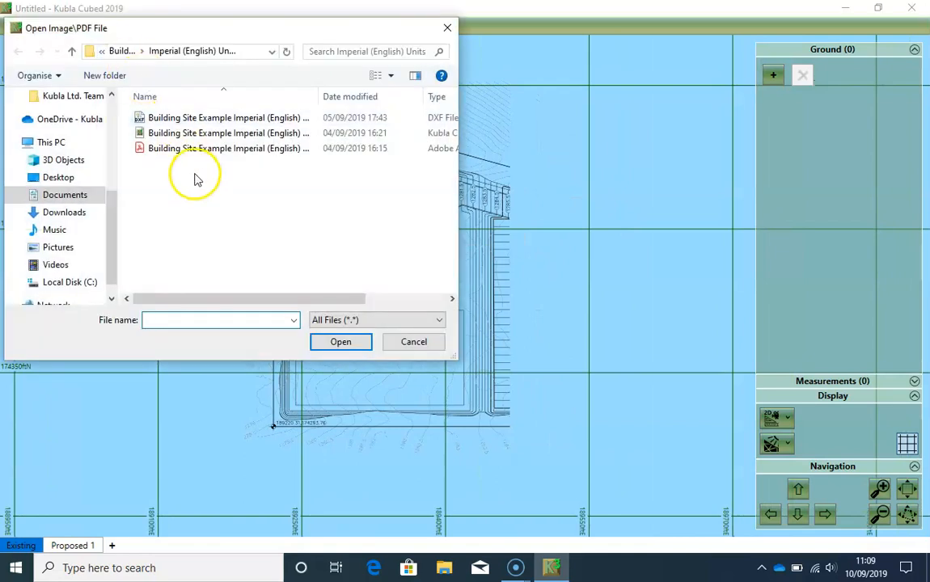
click(197, 151)
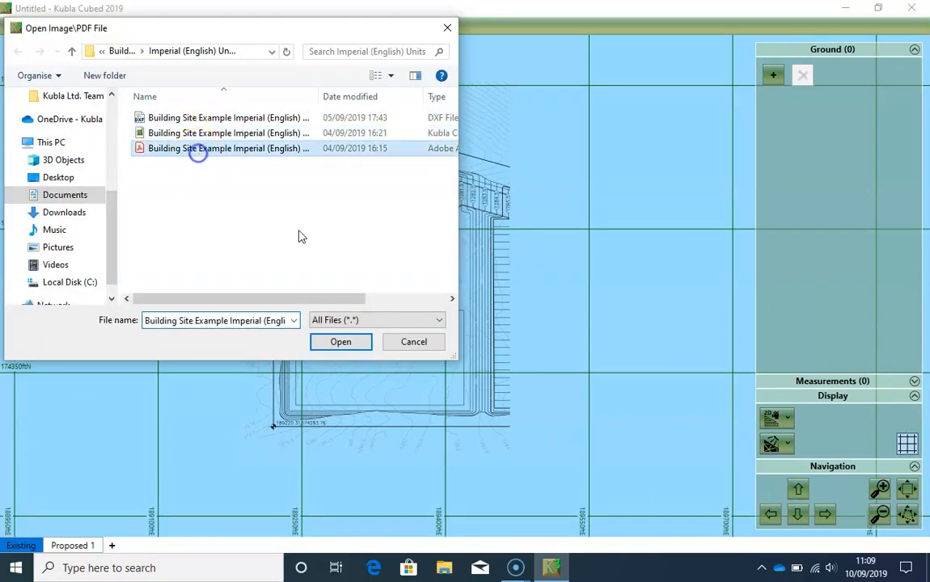
click(344, 342)
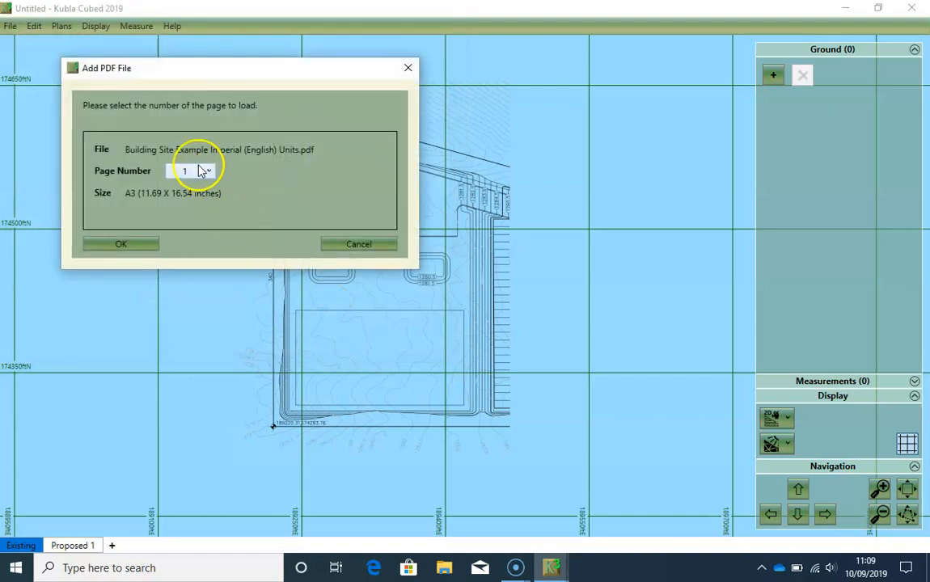
click(201, 171)
click(206, 199)
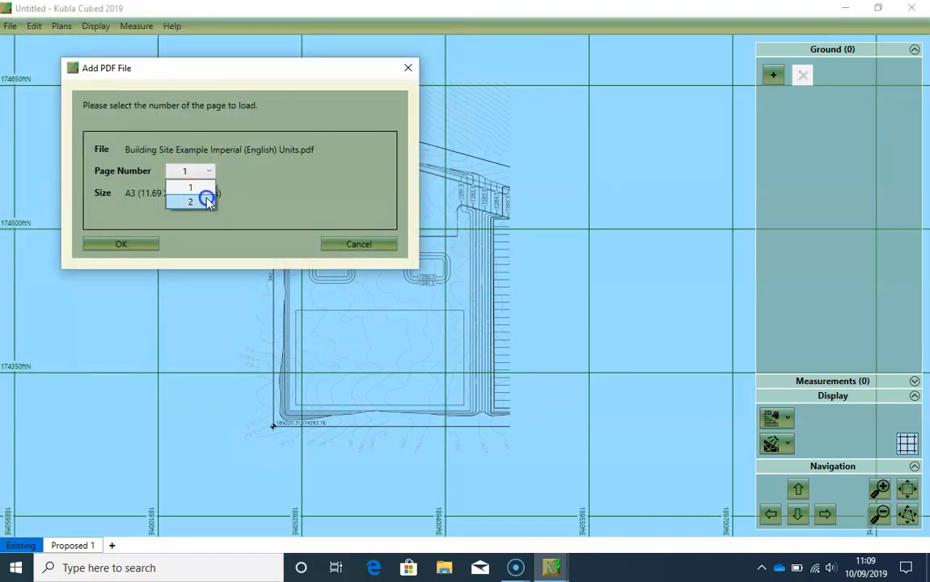
click(135, 243)
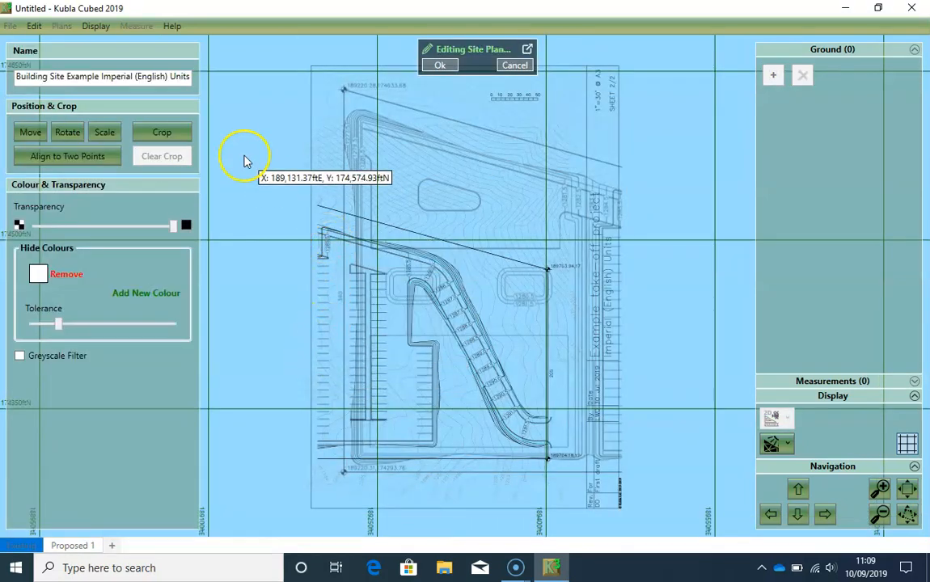
- Scale the second site plan by its known scale of 1 inch = 30 ft
click(105, 132)
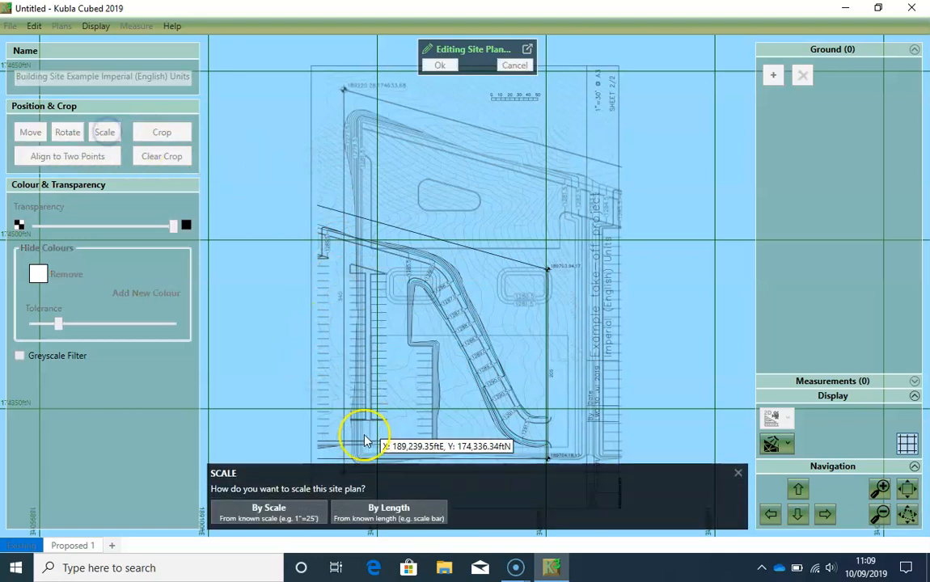
click(269, 510)
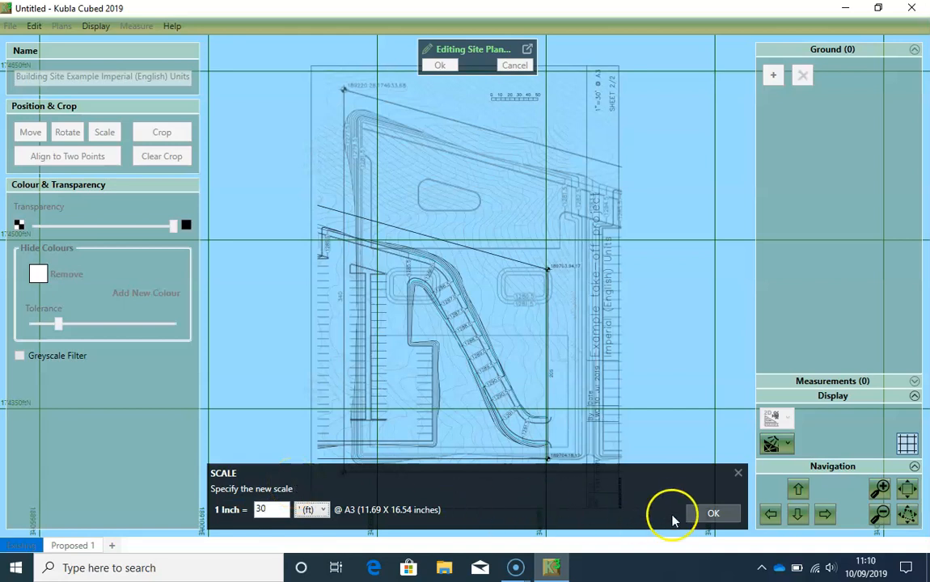
click(693, 514)
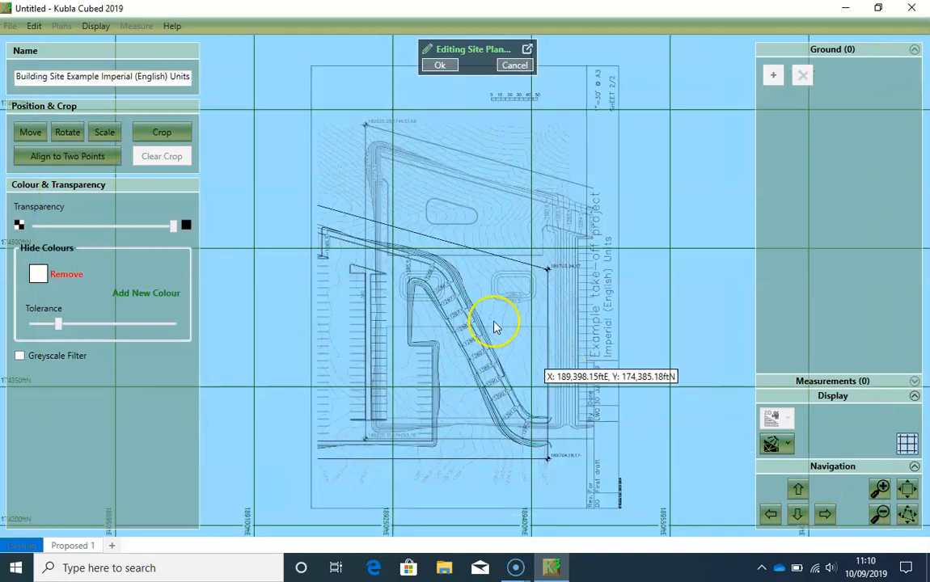
- Move the sheet 2 plan by the wedge outline's southeast corner at its west edge onto the matching sheet 1 corner, at about 189,466.77 ftE, 174,510.03 ftN
click(30, 131)
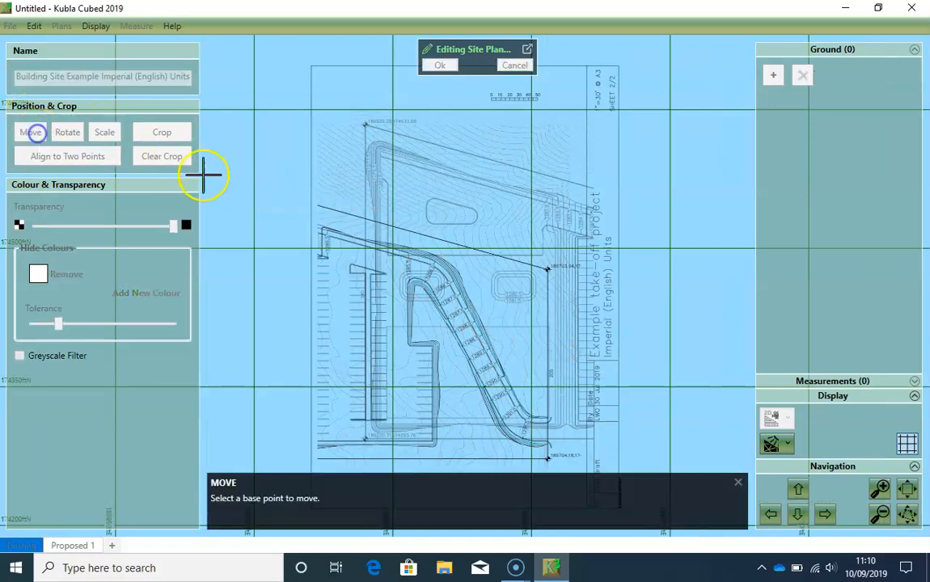
scroll(359, 307, up, 5)
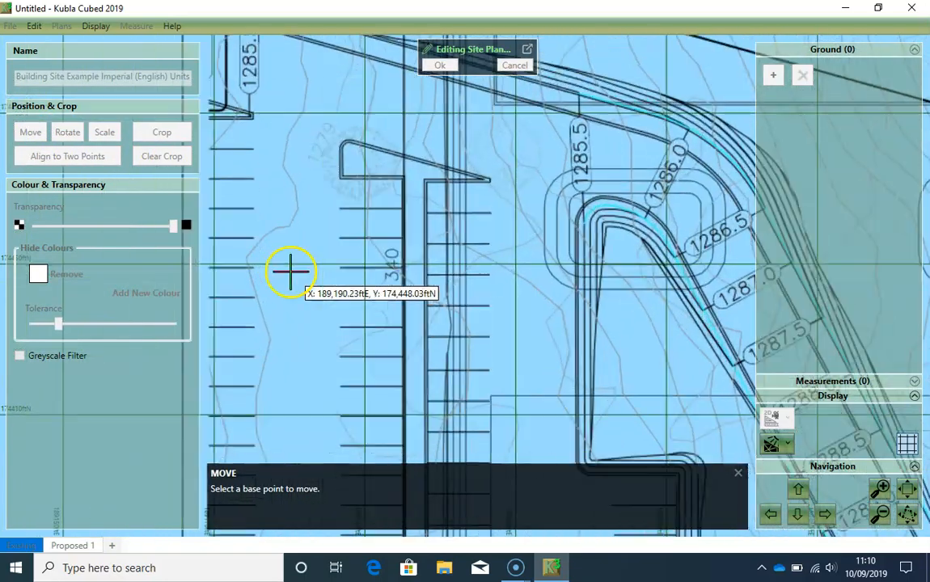
scroll(324, 265, up, 5)
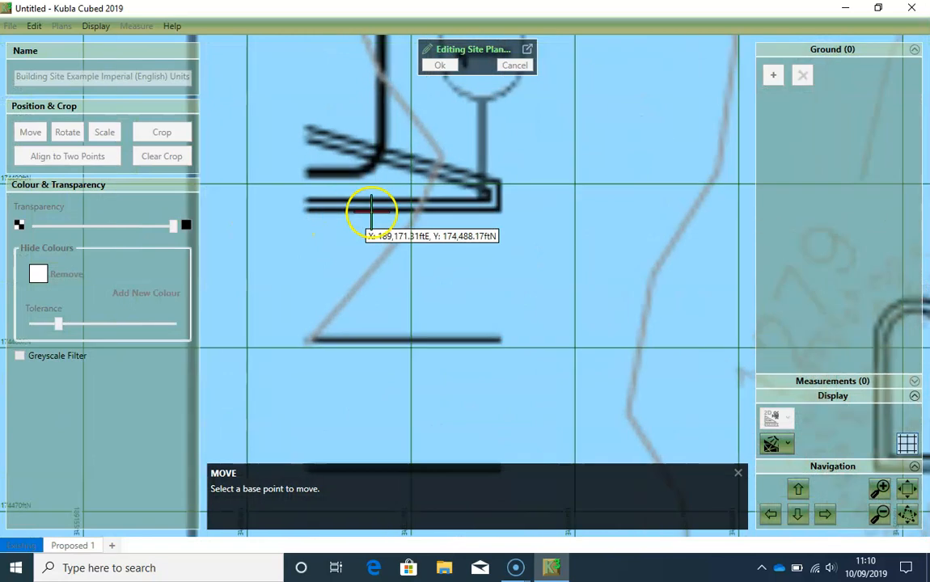
scroll(516, 207, up, 3)
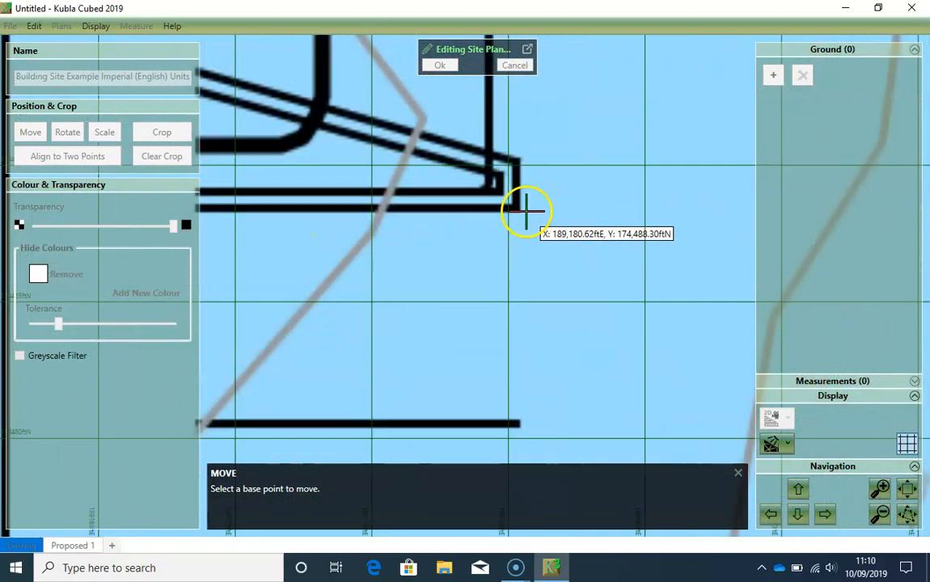
scroll(524, 212, up, 3)
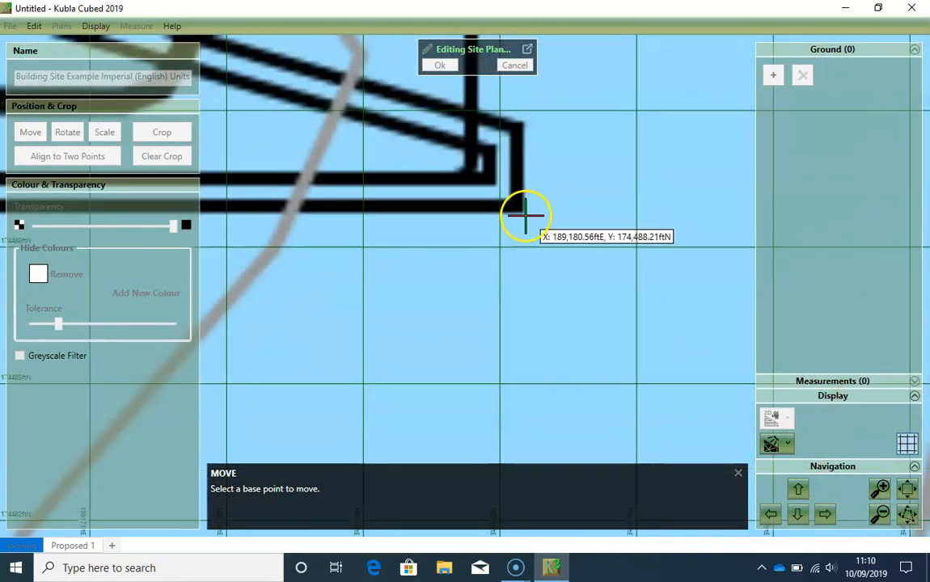
click(522, 213)
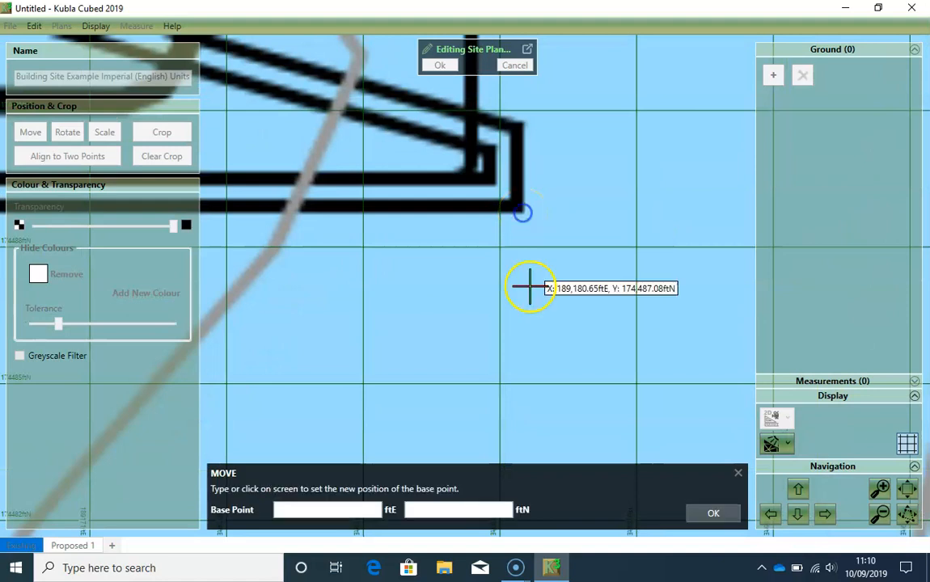
scroll(519, 316, down, 5)
scroll(567, 327, down, 4)
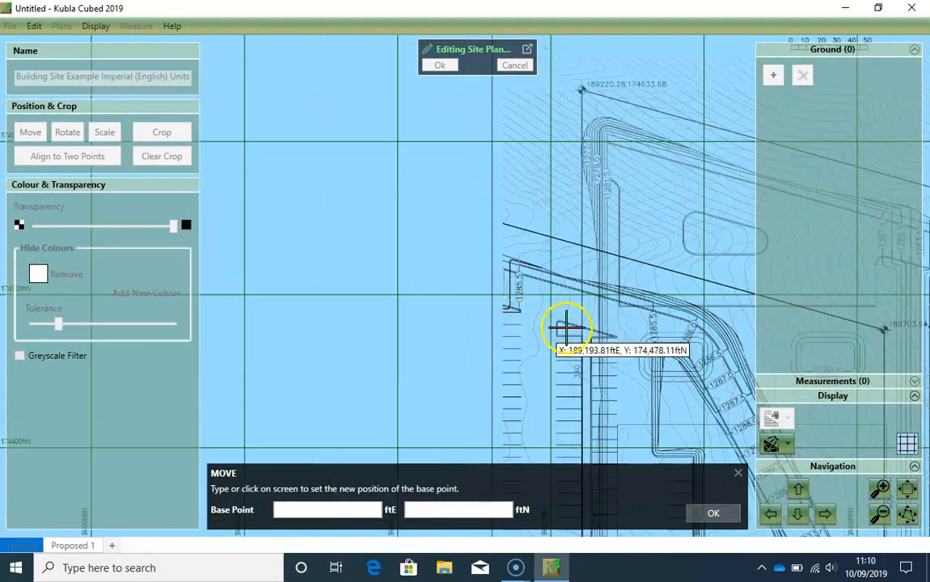
scroll(473, 306, down, 2)
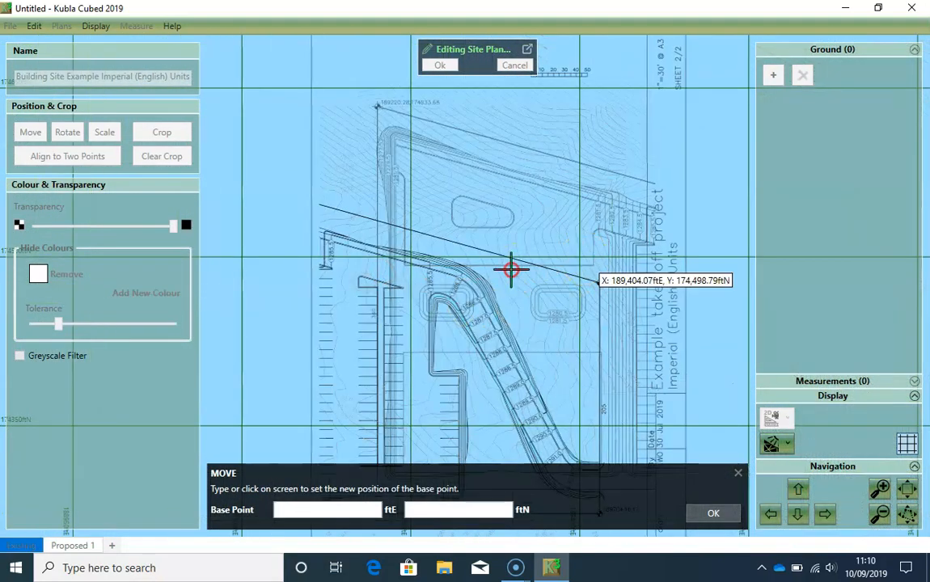
scroll(435, 270, up, 2)
scroll(513, 260, up, 3)
scroll(511, 260, up, 6)
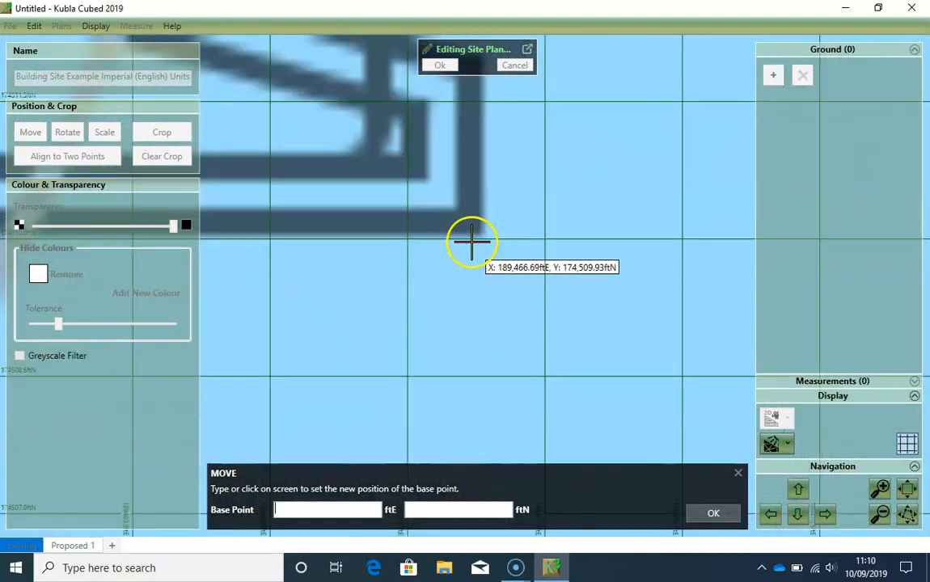
scroll(473, 243, up, 2)
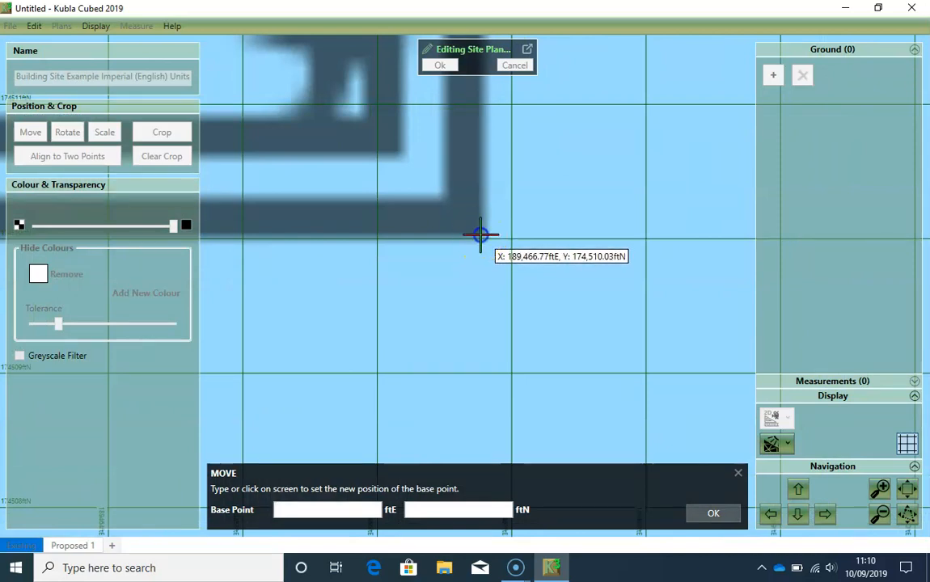
click(480, 235)
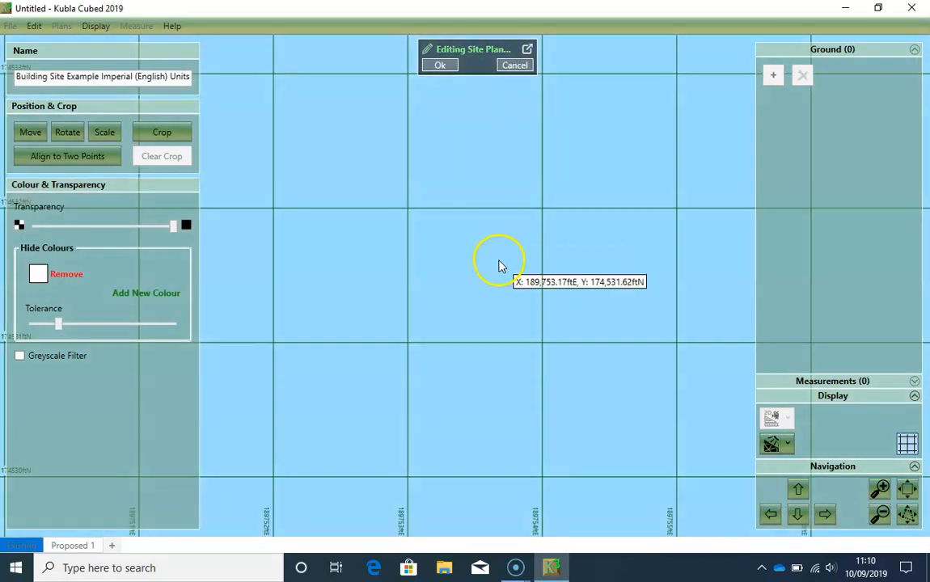
- Check the join between both sheets, crop the second site plan to its drawing without title block and scale bar, and finish editing it
scroll(499, 262, down, 15)
drag(343, 299, 453, 283)
drag(515, 232, 480, 197)
scroll(353, 237, up, 2)
scroll(354, 237, up, 1)
scroll(441, 277, down, 1)
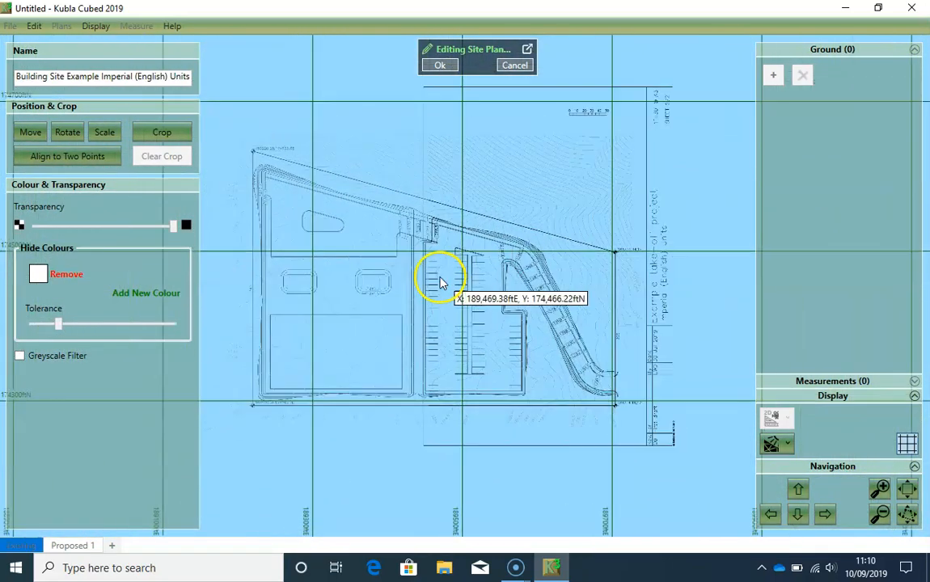
click(163, 134)
middle_drag(509, 353, 475, 326)
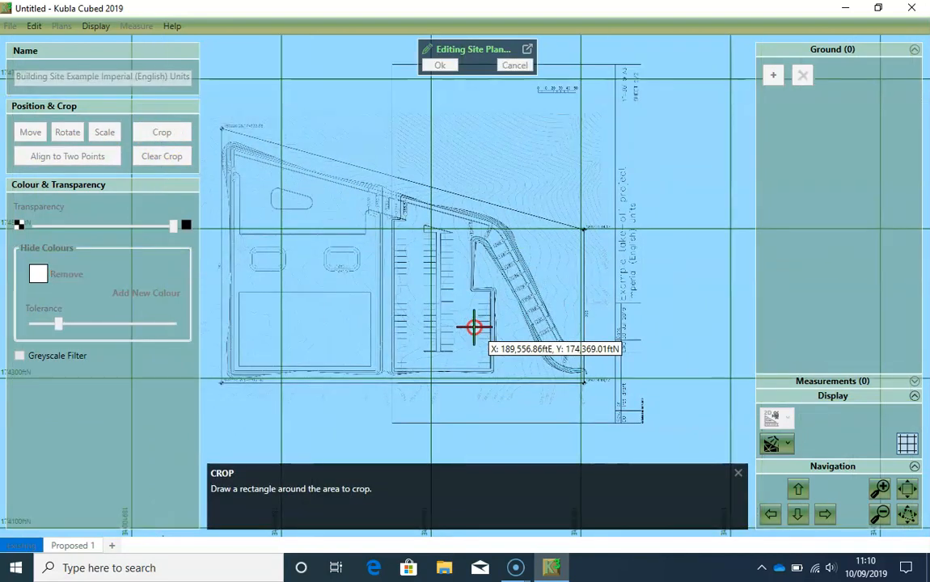
scroll(602, 403, up, 2)
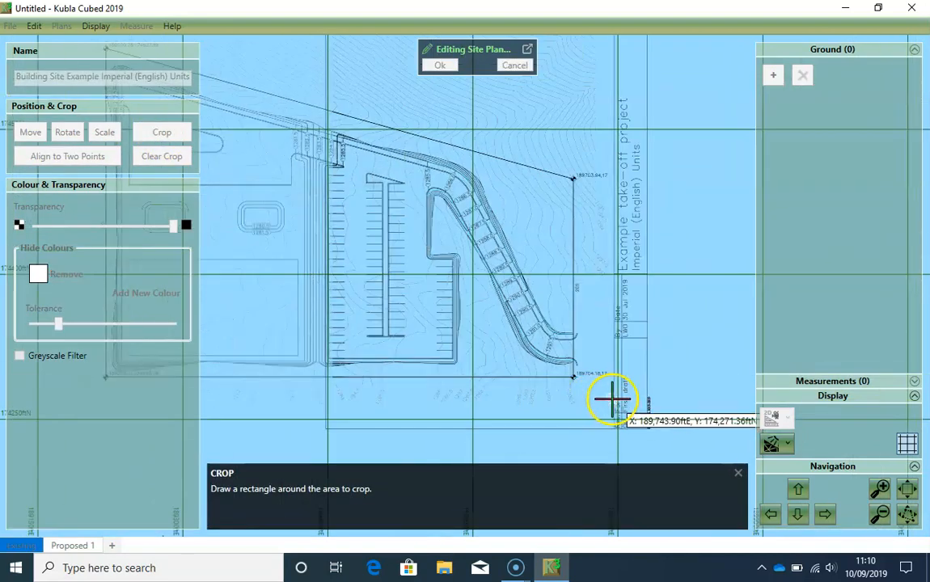
drag(612, 407, 426, 118)
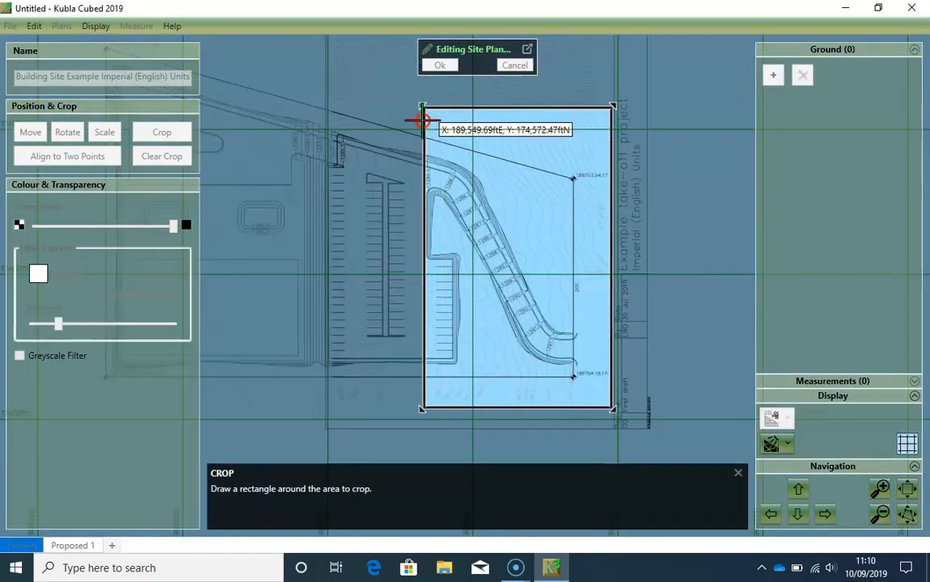
middle_drag(425, 118, 435, 235)
drag(435, 234, 337, 145)
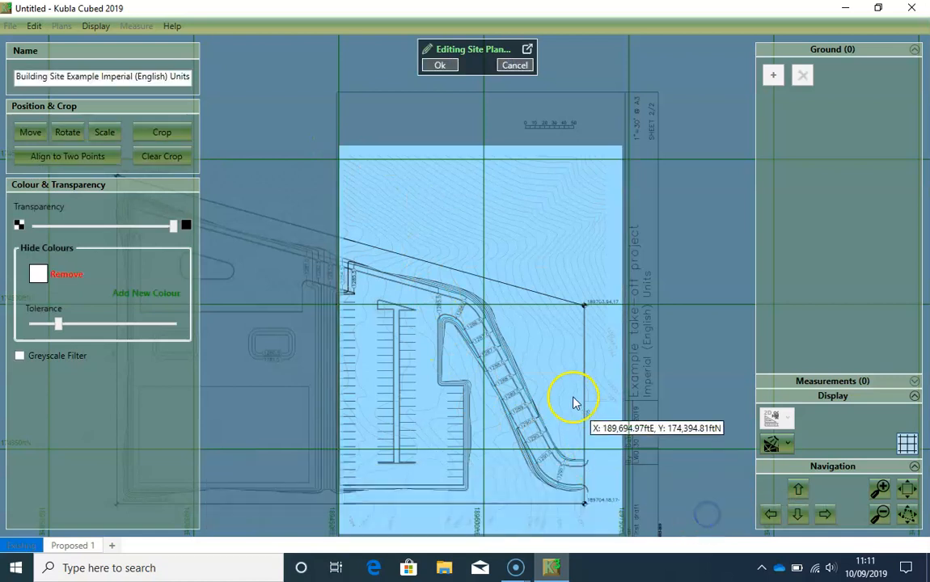
scroll(465, 365, down, 2)
middle_drag(465, 313, 473, 308)
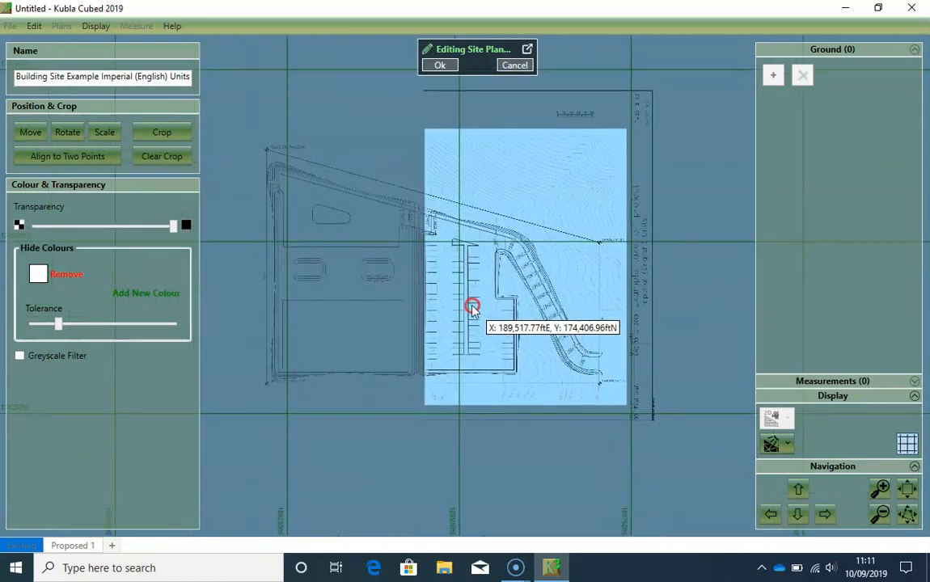
click(439, 66)
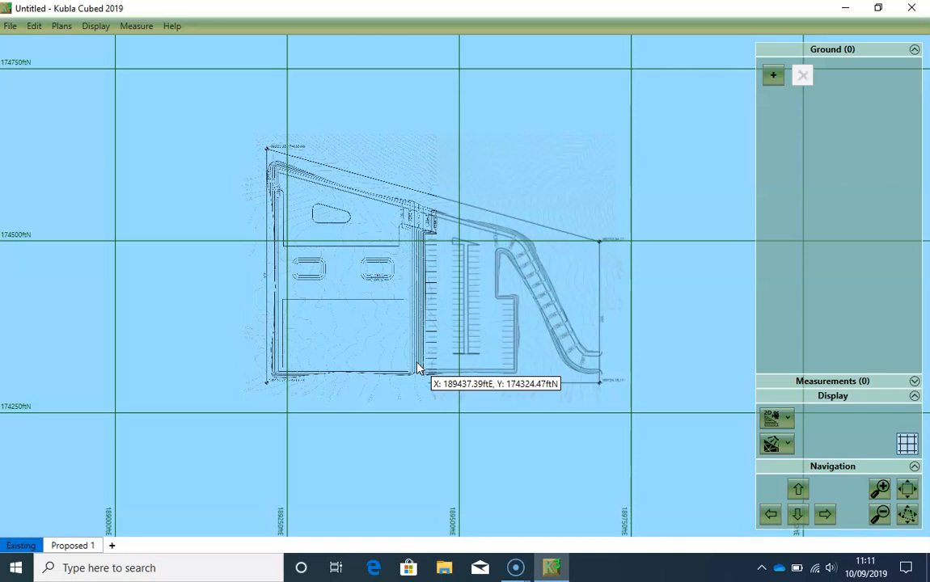
- Review the options of both loaded site plans, and hide the first site plan and show it again
click(71, 29)
mouse_move(253, 61)
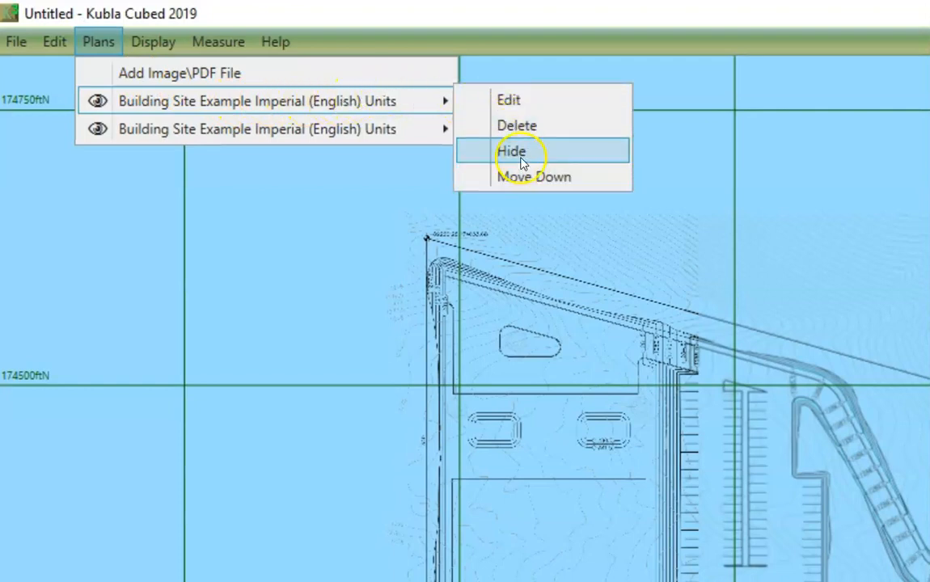
mouse_move(466, 146)
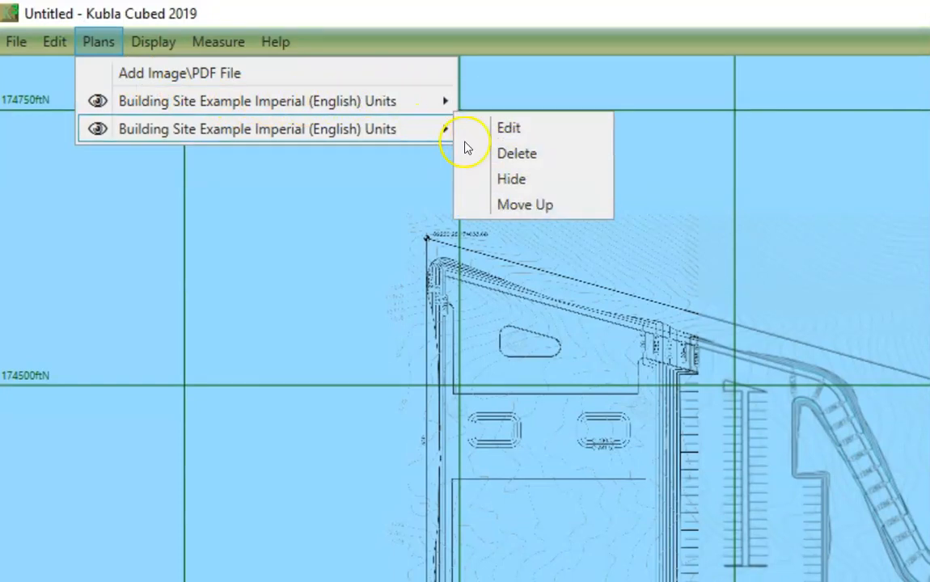
mouse_move(324, 98)
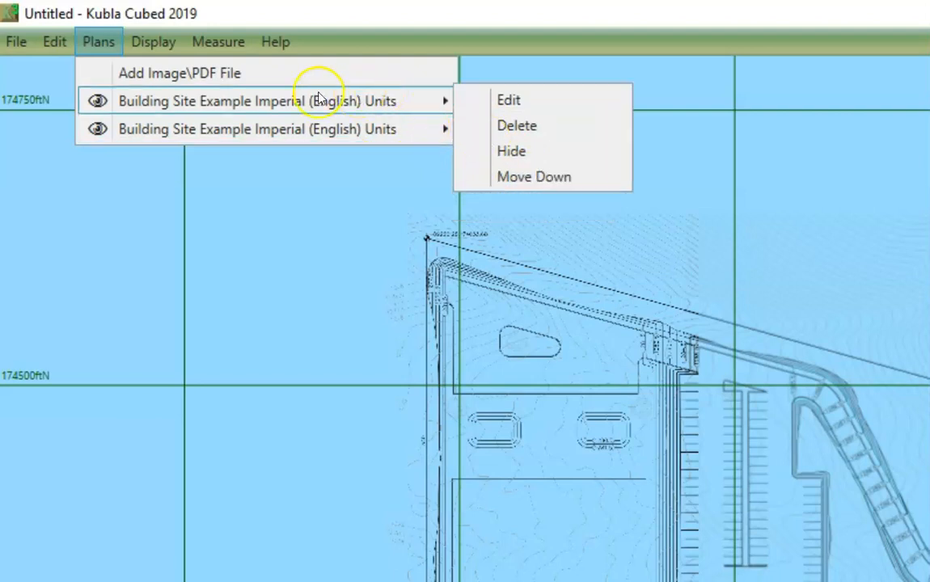
click(97, 104)
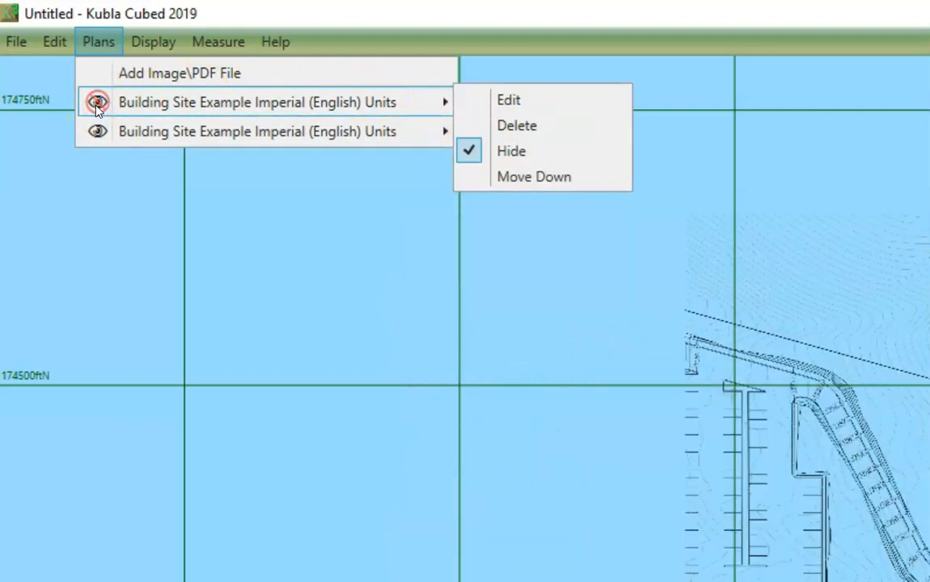
click(97, 103)
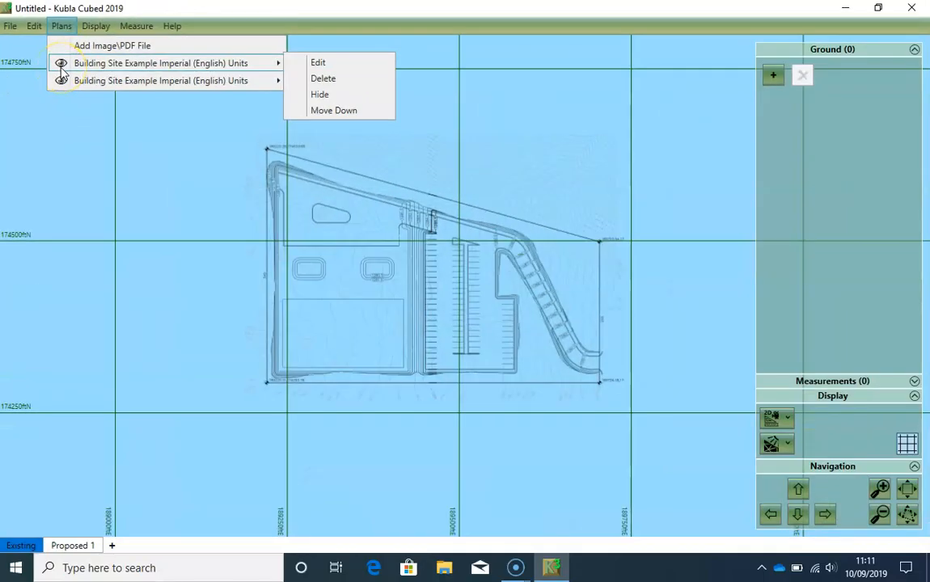
click(135, 236)
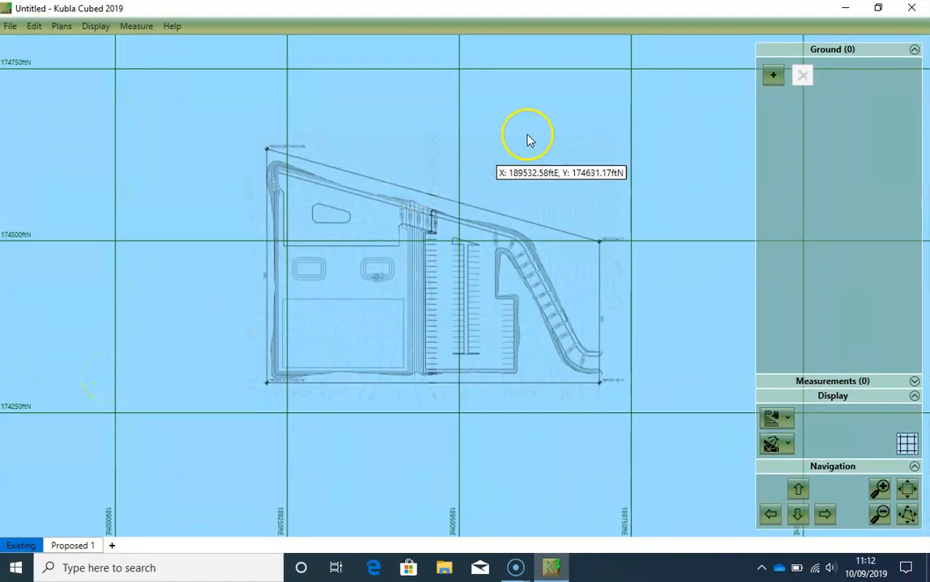
- Add a feature surface to the existing ground and maximize its editing window
click(772, 74)
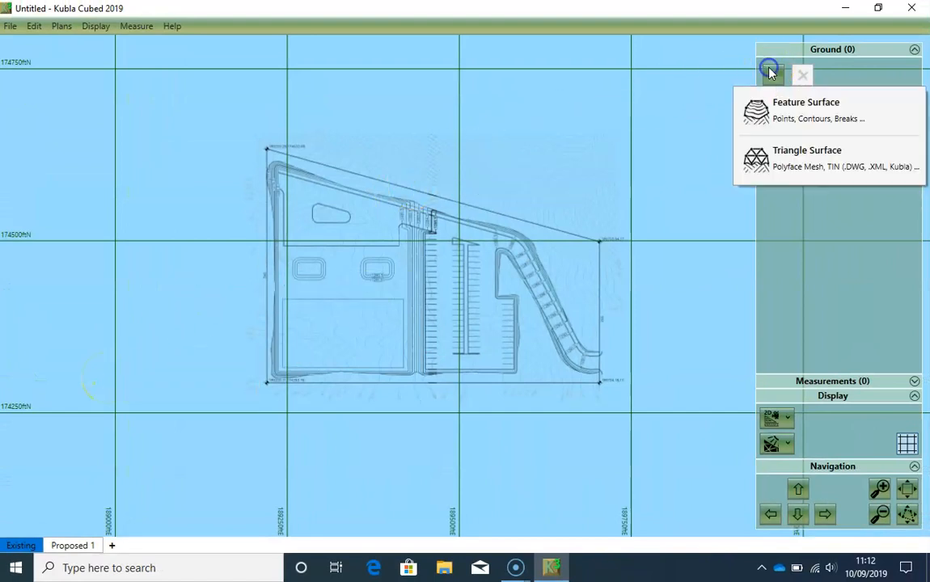
click(777, 111)
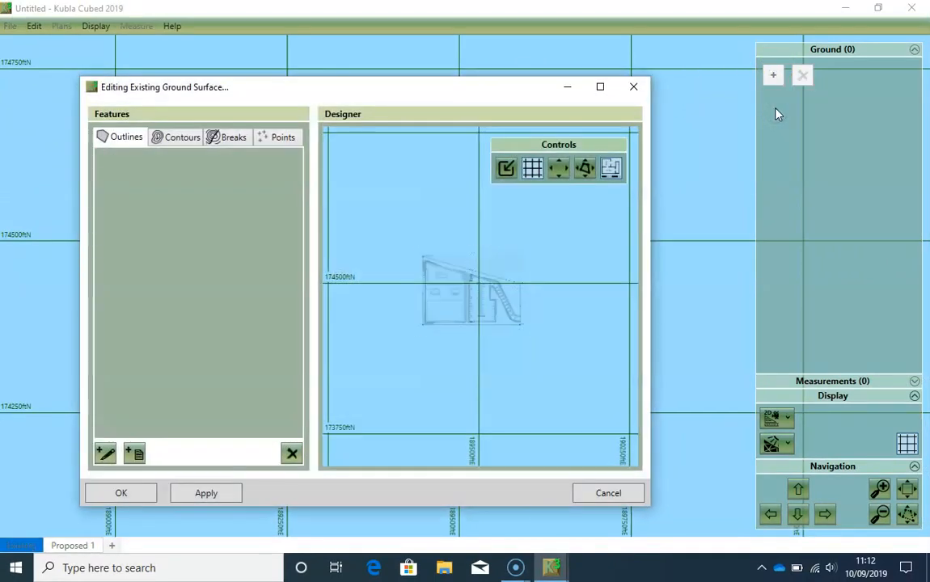
click(600, 86)
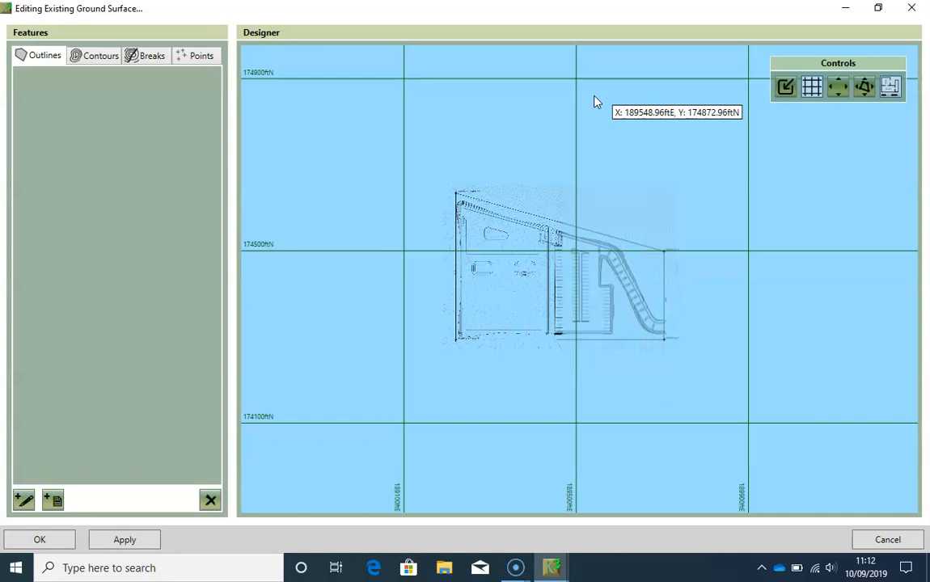
- Examine the existing contours, their level labels and the site boundary across both joined plans
scroll(510, 273, up, 3)
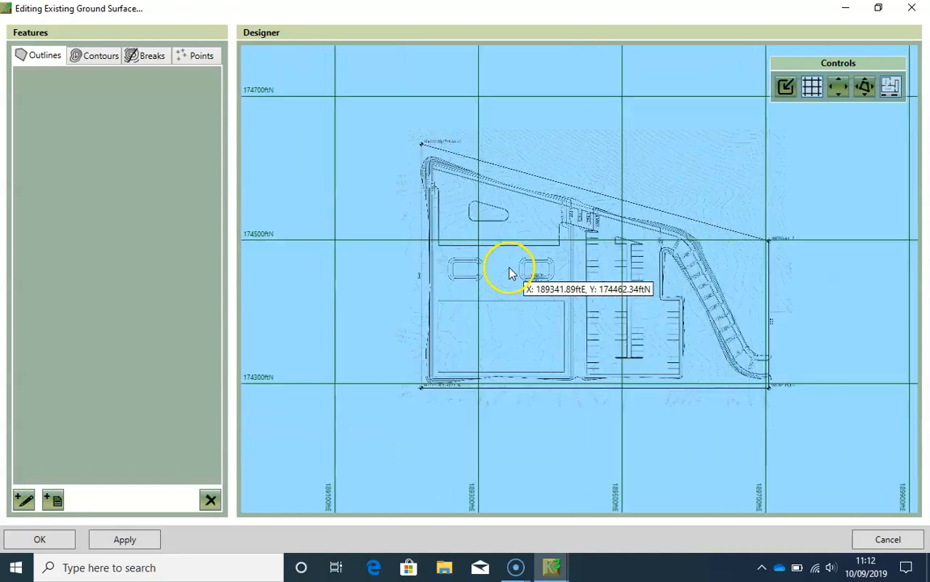
scroll(510, 273, up, 2)
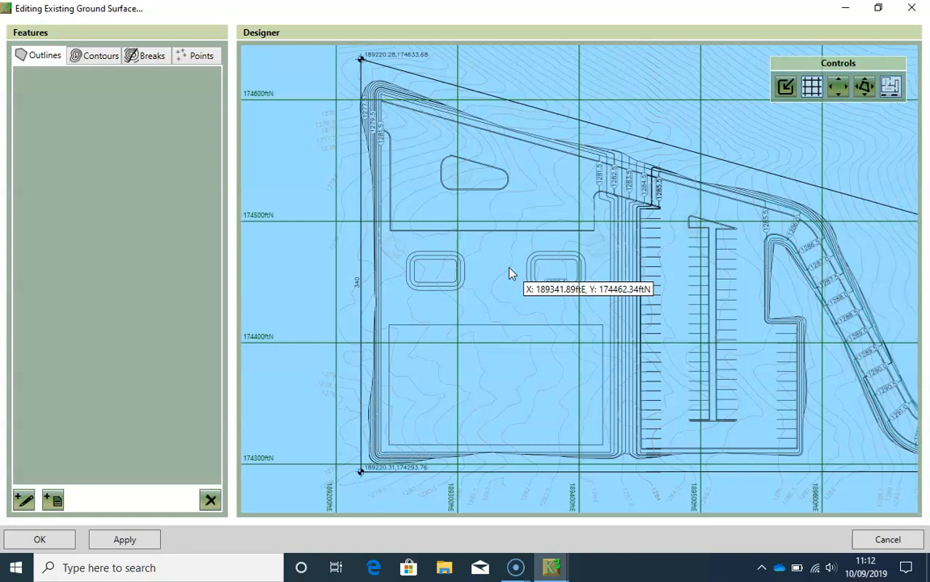
mouse_move(510, 273)
mouse_down()
mouse_move(521, 308)
mouse_move(544, 317)
mouse_up()
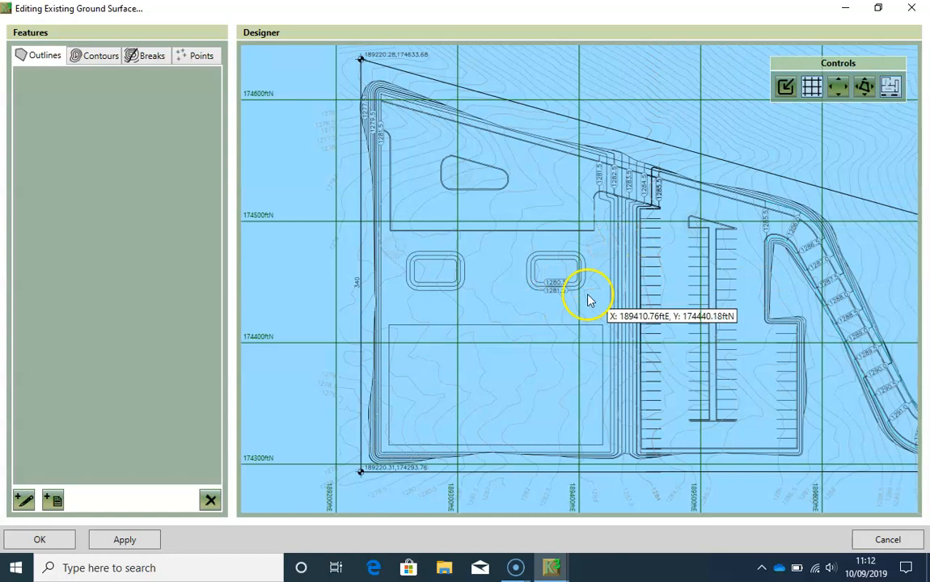
scroll(581, 293, down, 2)
middle_drag(567, 293, 510, 276)
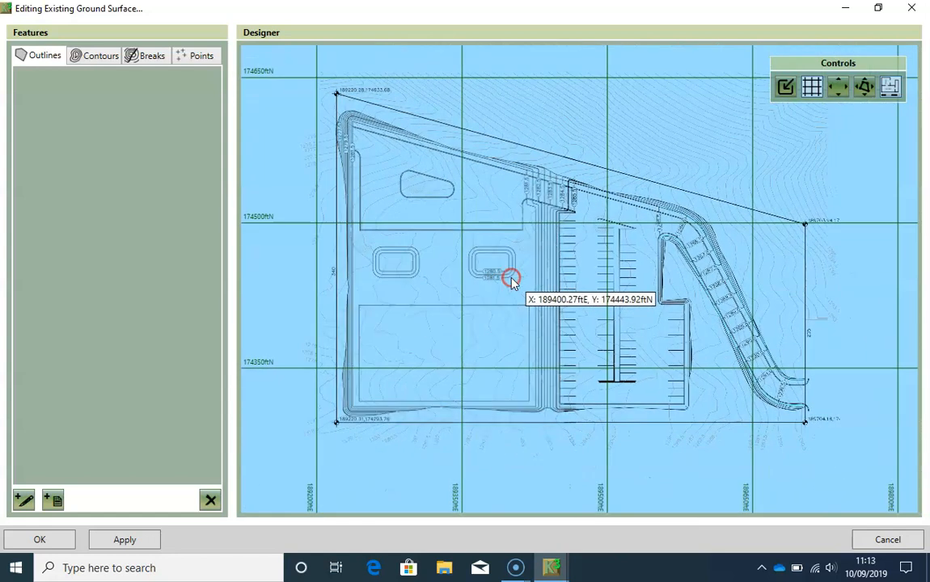
scroll(339, 141, up, 3)
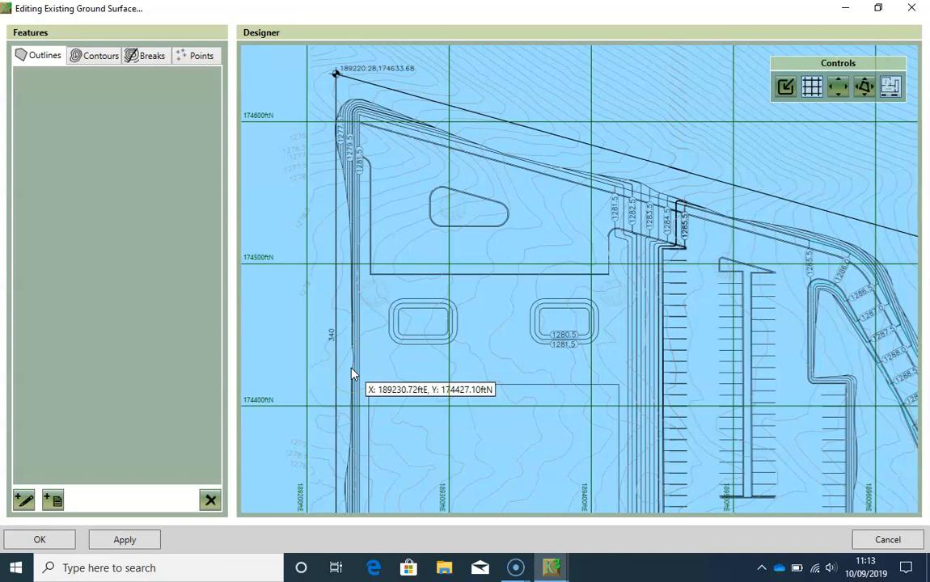
scroll(501, 241, down, 4)
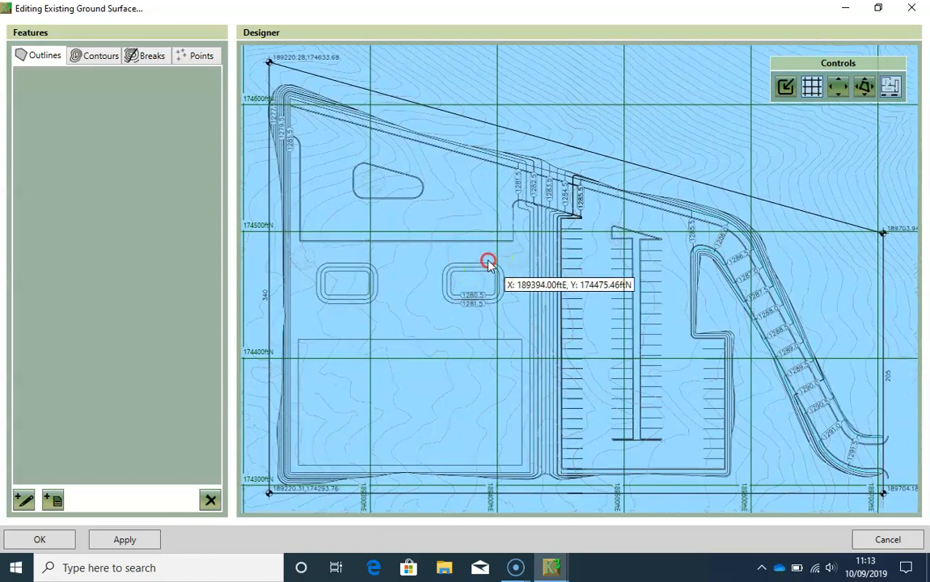
middle_drag(490, 260, 473, 244)
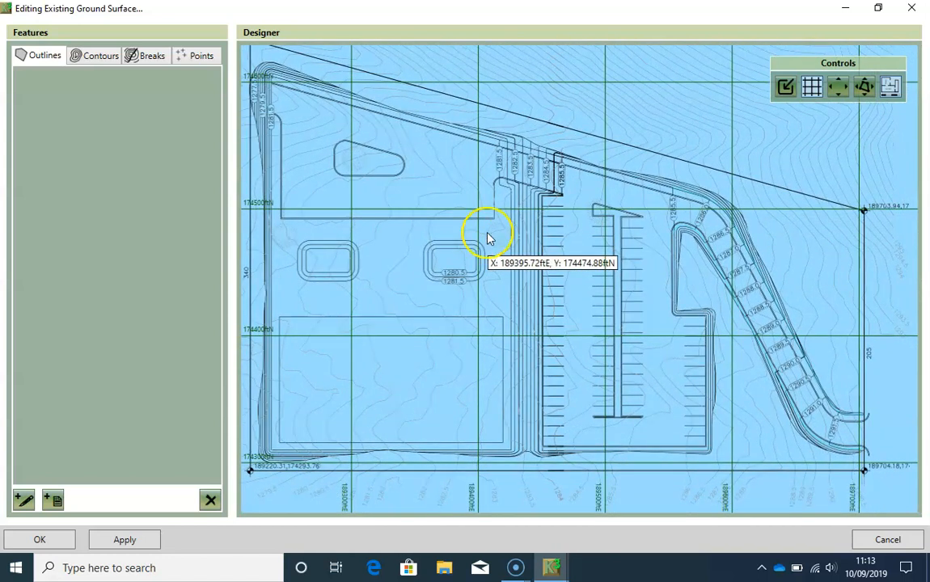
scroll(516, 212, up, 3)
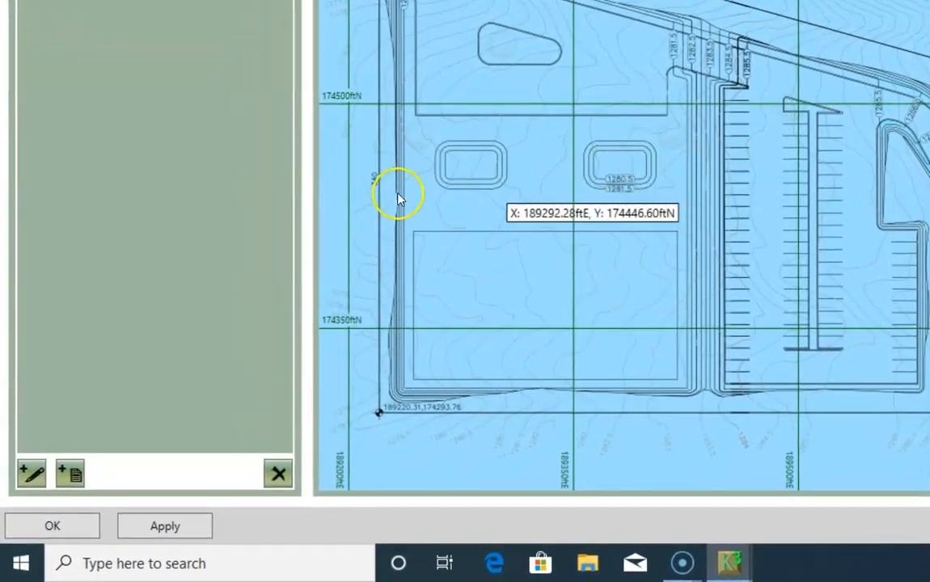
- Start a drawn site outline with extrapolated levels, placing its northwest corner at about 189,220 ftE, 174,633 ftN and southwest corner at about 189,221 ftE, 174,294 ftN
click(31, 473)
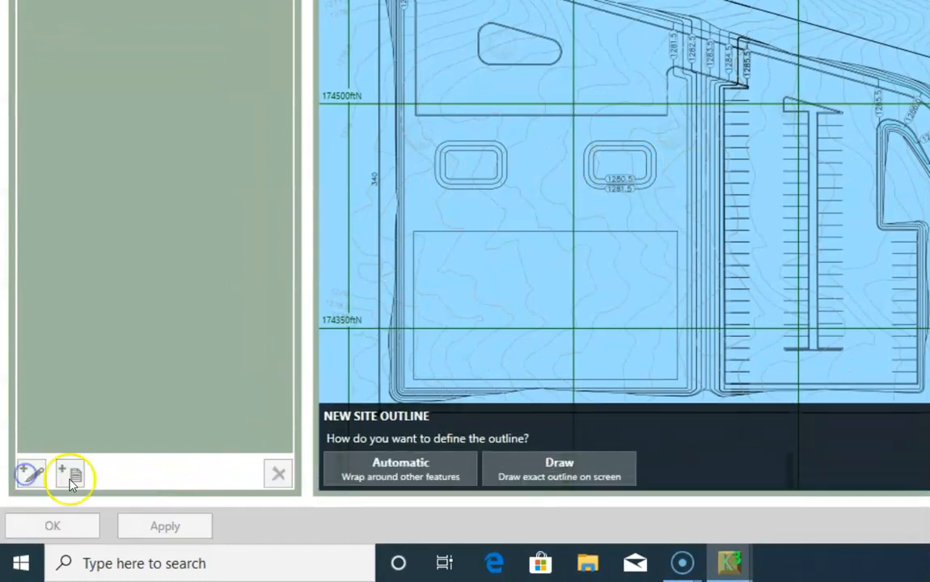
click(528, 474)
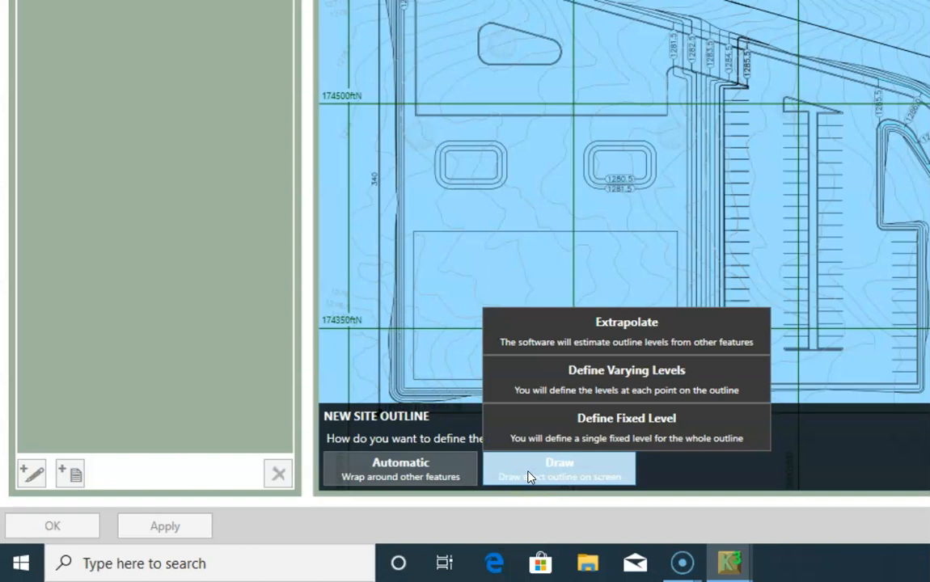
click(597, 342)
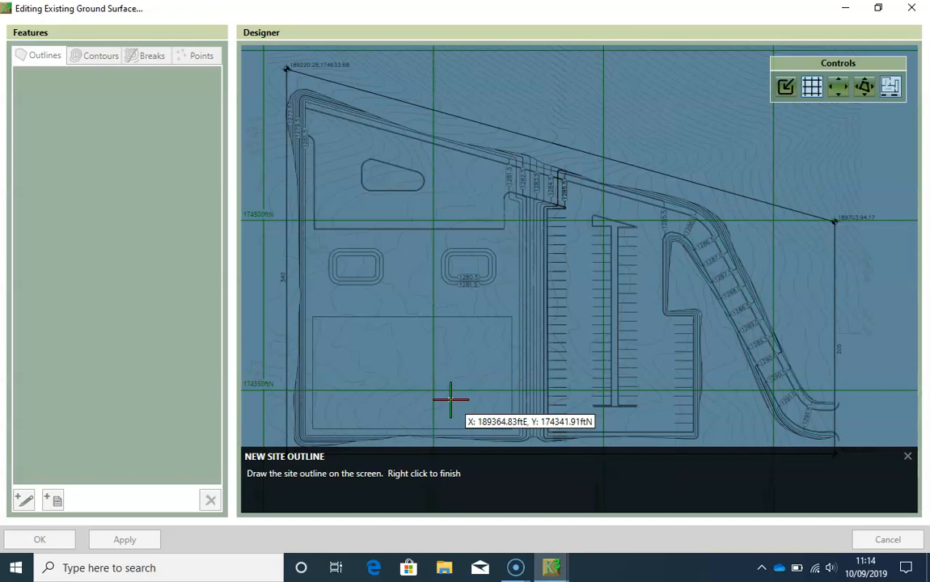
middle_drag(368, 184, 441, 342)
scroll(385, 263, up, 4)
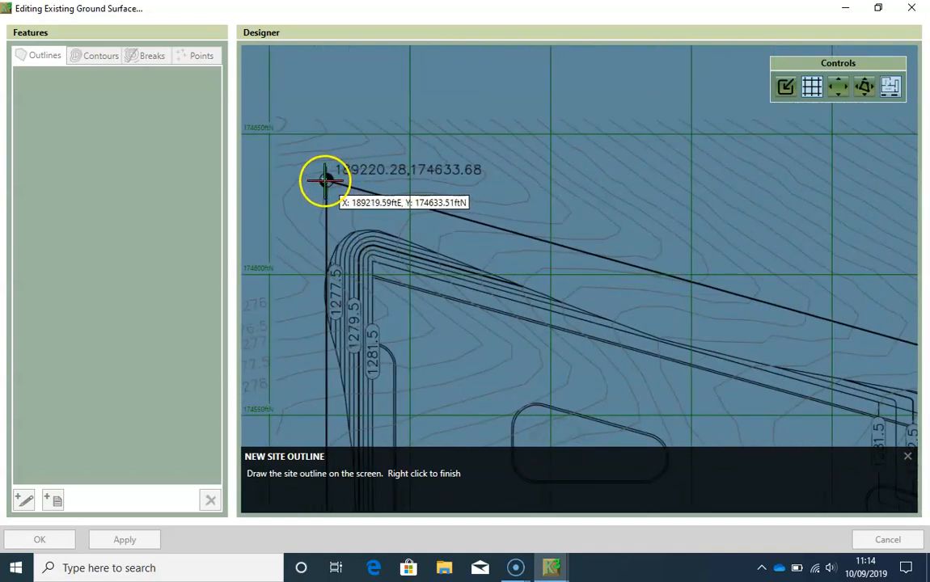
click(325, 180)
middle_drag(403, 402, 379, 210)
middle_drag(399, 369, 393, 188)
scroll(411, 267, down, 1)
middle_drag(393, 439, 406, 197)
scroll(343, 395, up, 1)
click(331, 404)
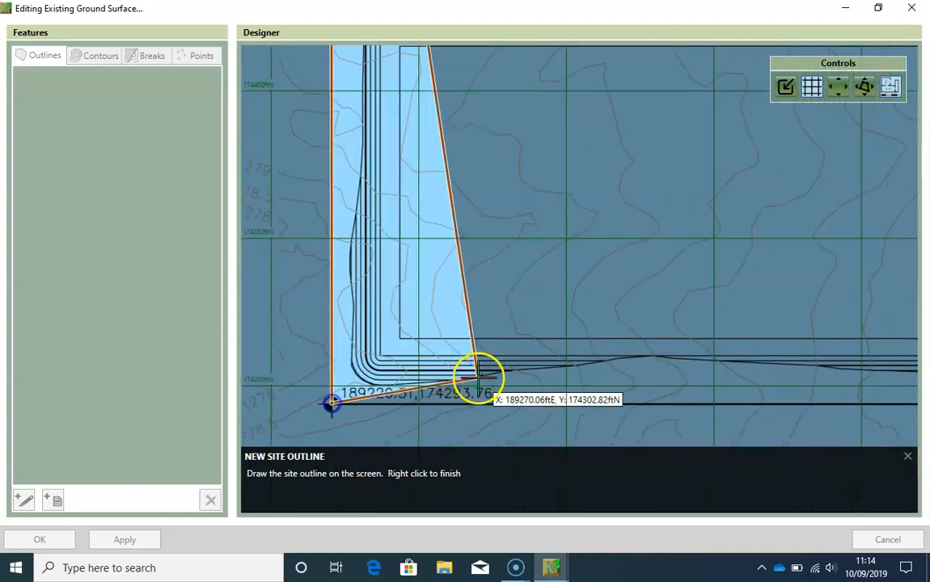
- Place the outline's southeast corner at about 189,704 ftE, 174,294 ftN and northeast corner at about 189,704 ftE, 174,498 ftN, and finish it without a tag
middle_drag(626, 340, 295, 308)
middle_drag(717, 327, 389, 314)
scroll(736, 338, down, 1)
middle_drag(739, 339, 484, 333)
scroll(483, 333, down, 1)
click(689, 372)
middle_drag(659, 65, 622, 315)
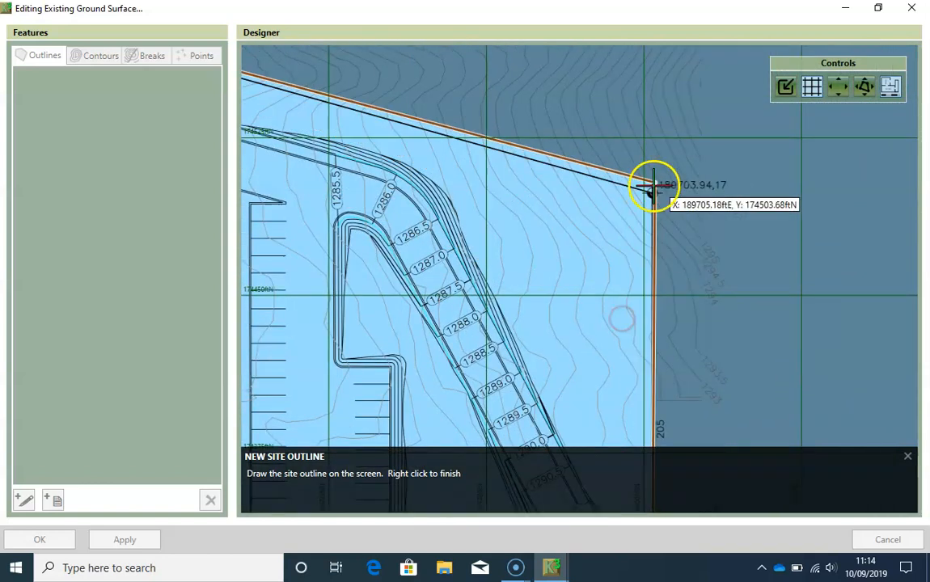
click(652, 192)
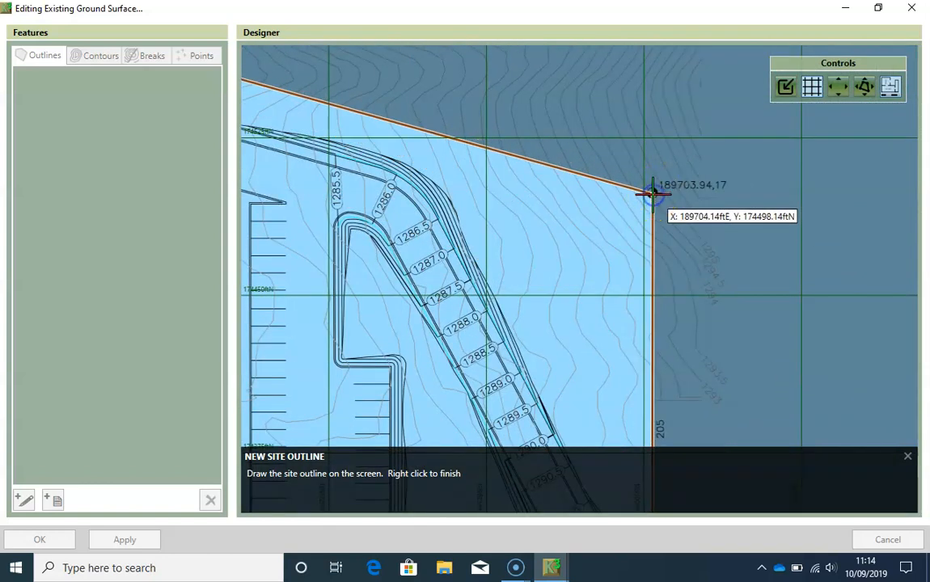
right_click(652, 194)
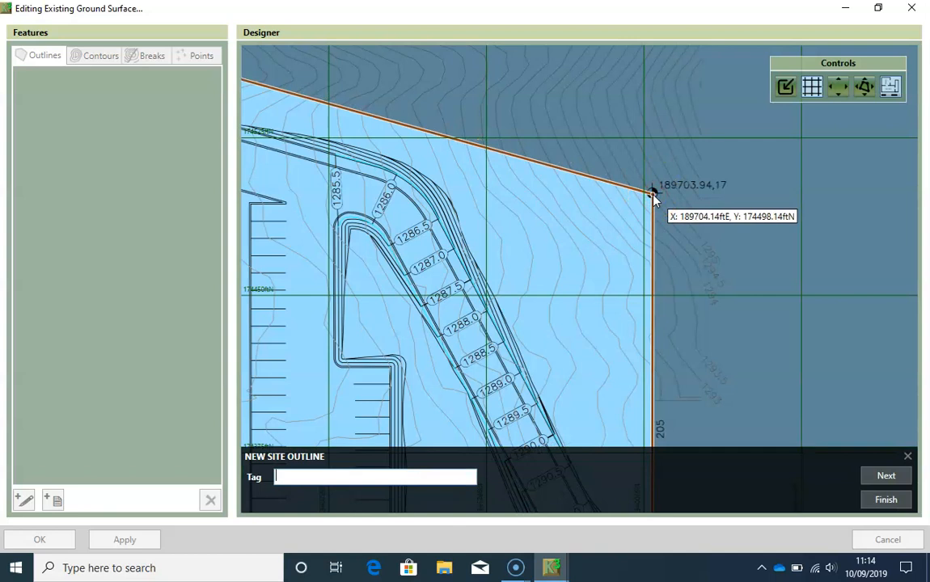
click(887, 505)
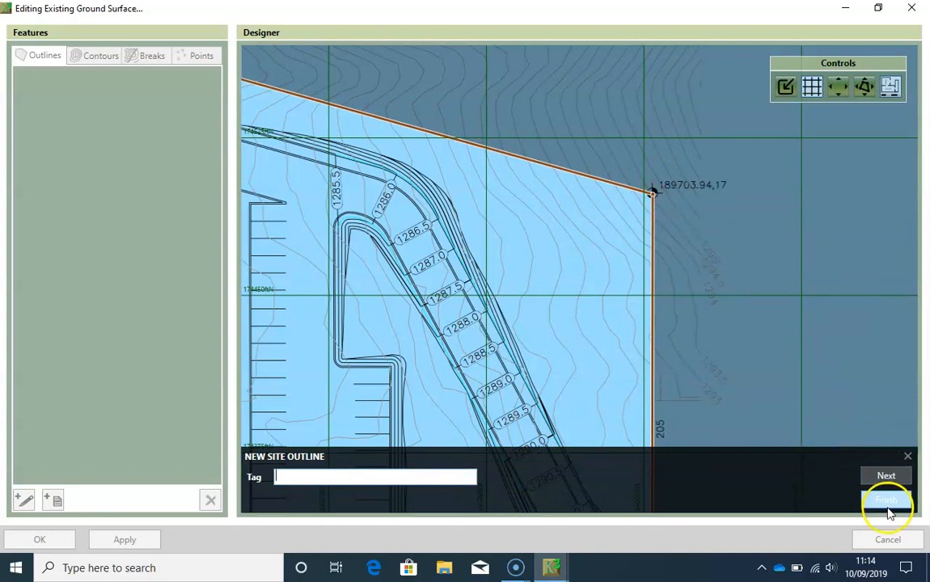
- Start a new contour line on the site's west boundary just north of the southwest corner, at about 189,221 ftE, 174,297 ftN
scroll(436, 373, down, 3)
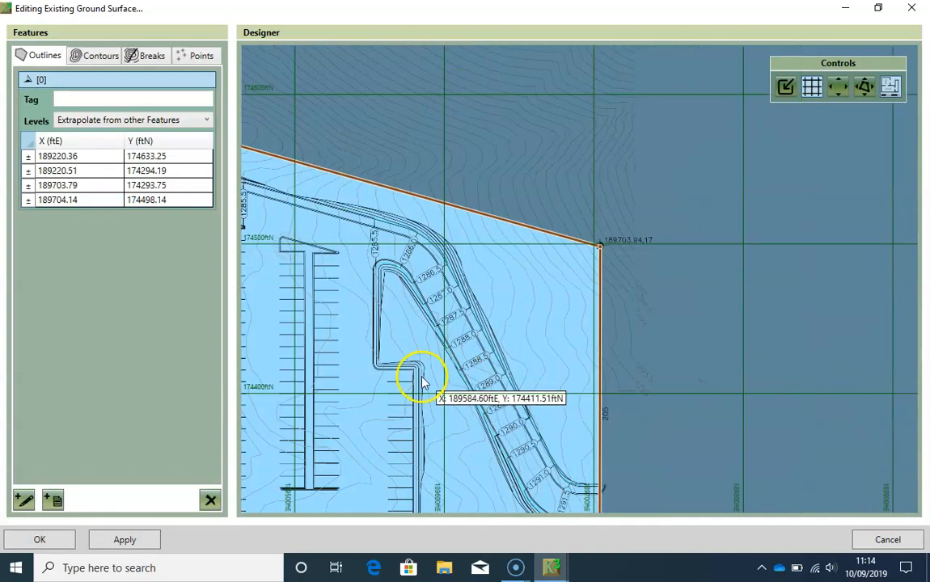
drag(340, 391, 597, 352)
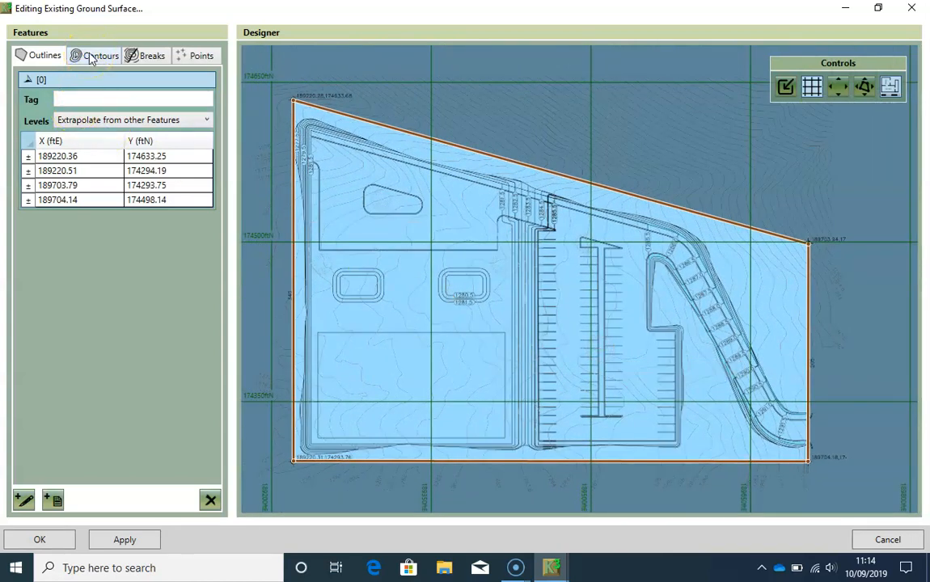
click(91, 56)
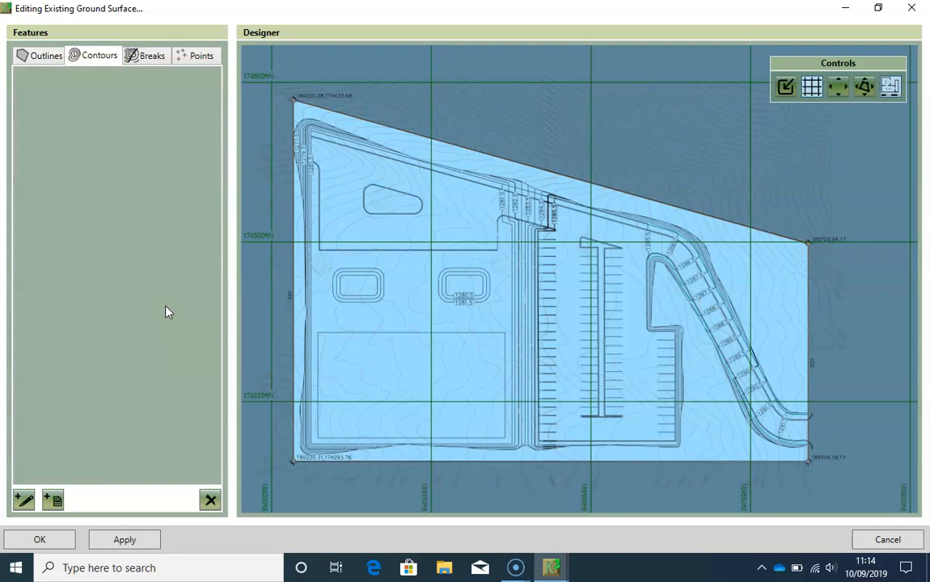
mouse_move(366, 372)
mouse_down()
mouse_move(403, 338)
mouse_move(395, 354)
mouse_up()
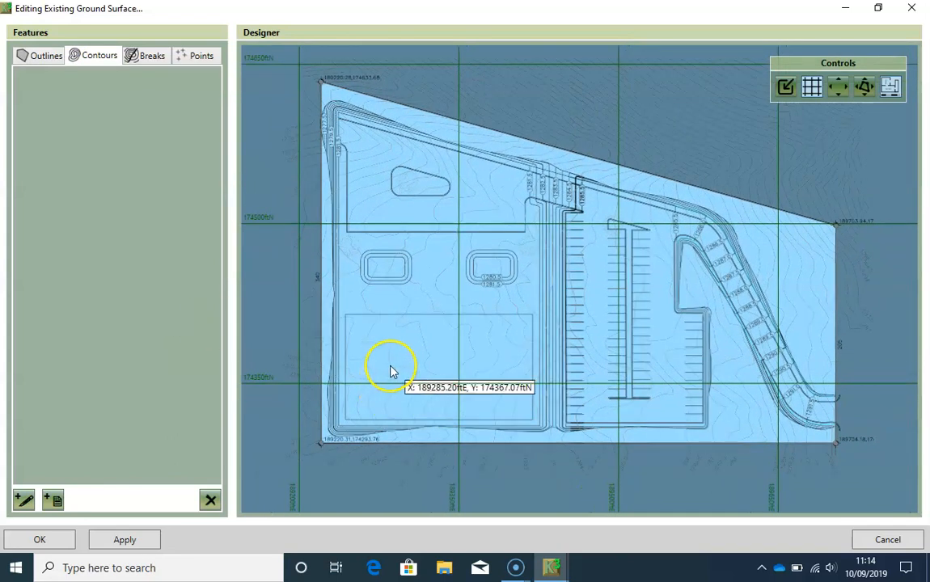
scroll(391, 371, up, 1)
scroll(422, 403, down, 1)
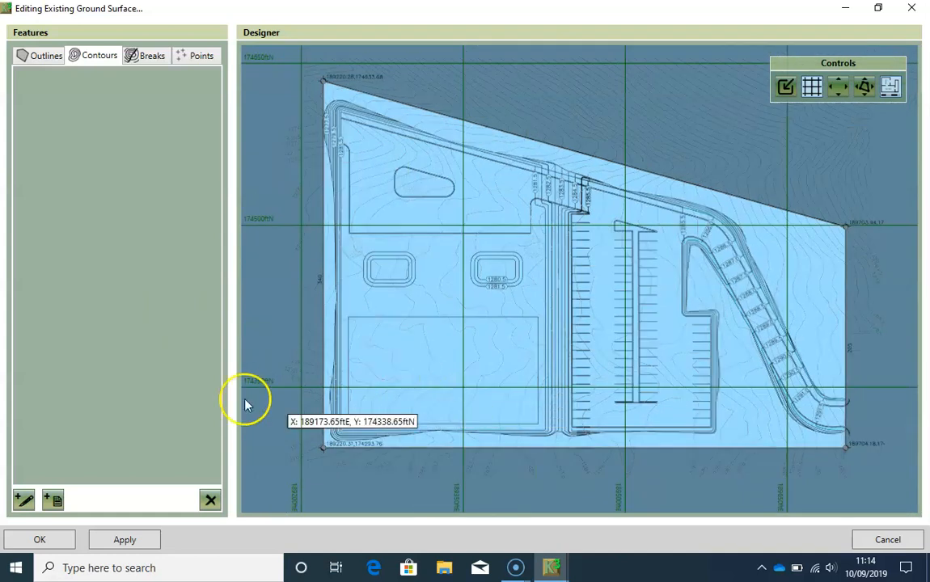
scroll(369, 437, up, 1)
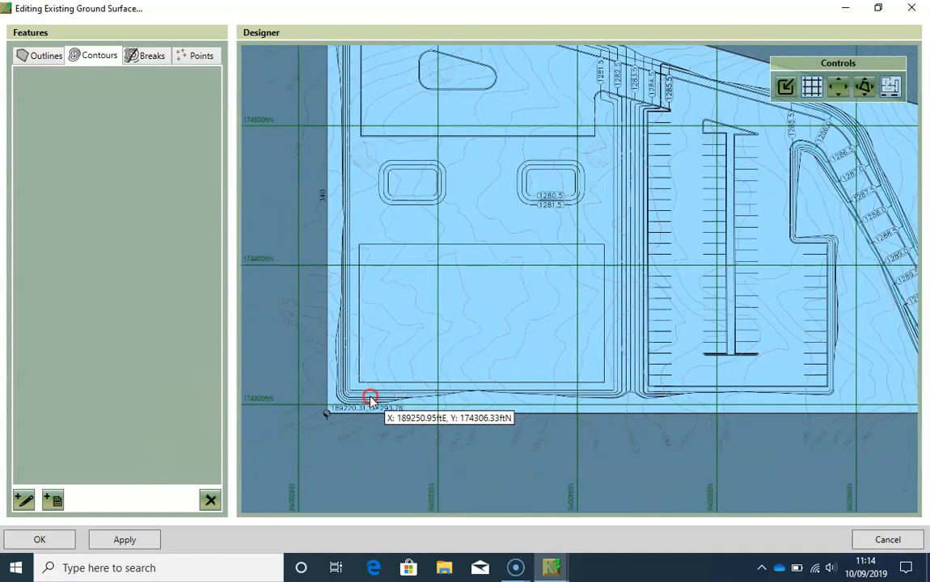
click(23, 499)
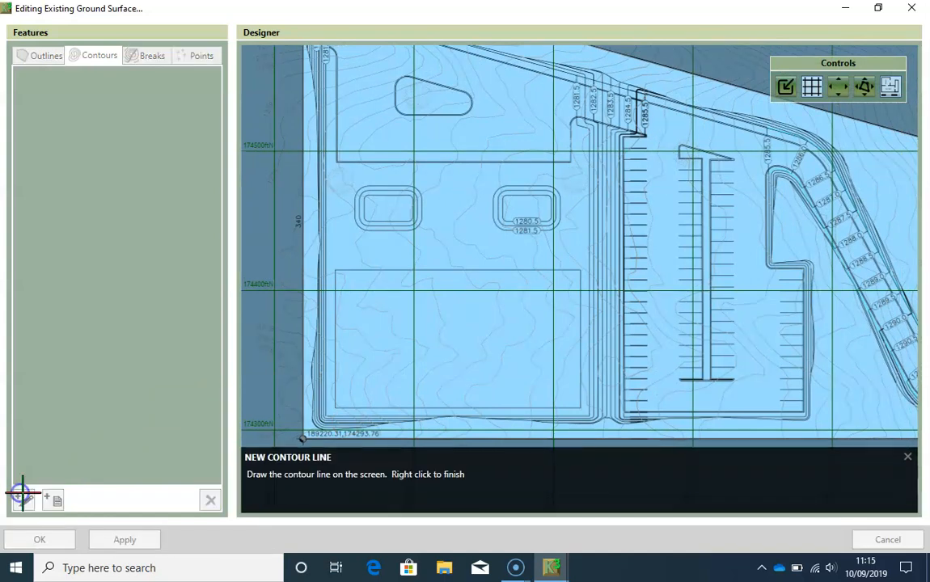
middle_drag(340, 222, 332, 292)
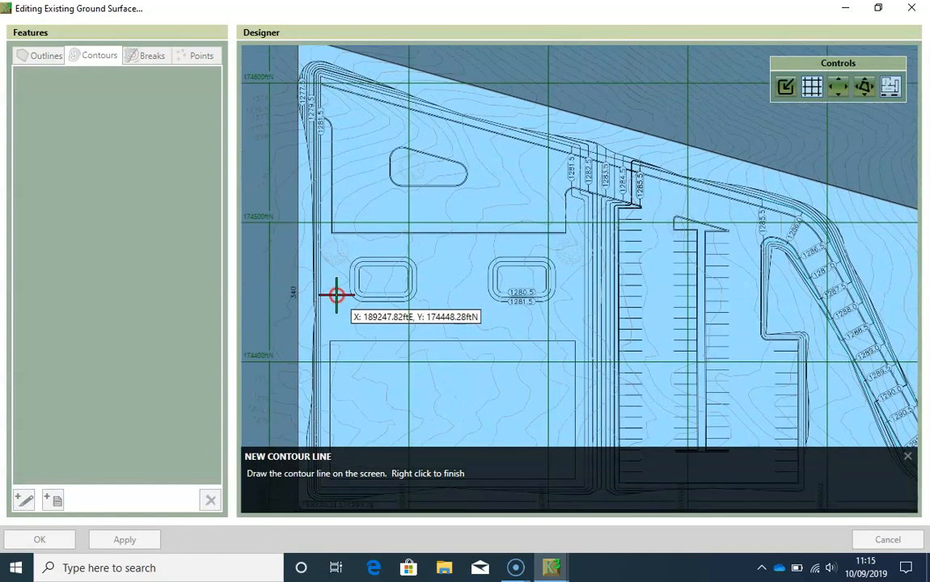
mouse_move(347, 223)
middle_down()
mouse_move(338, 275)
mouse_move(337, 161)
middle_up()
click(359, 329)
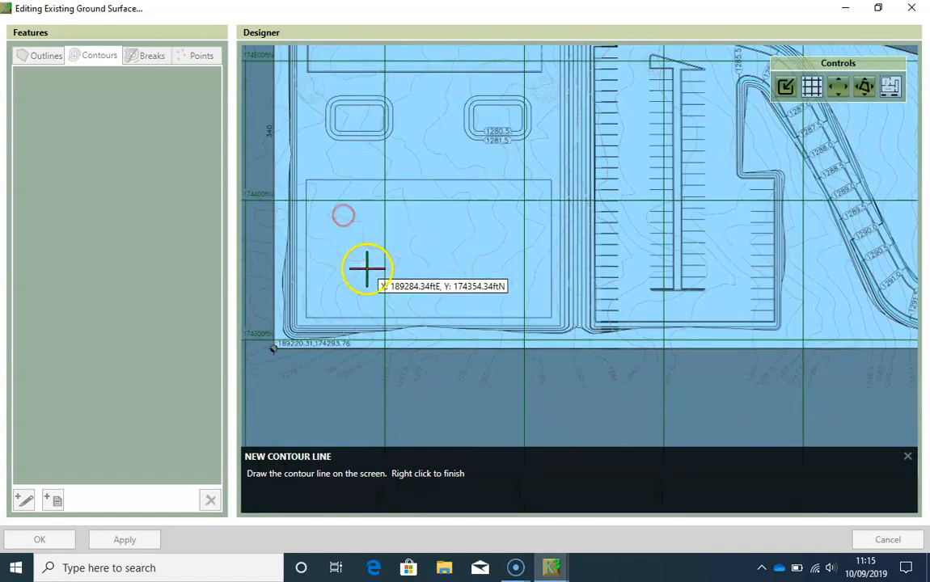
middle_drag(368, 269, 388, 257)
scroll(350, 300, up, 2)
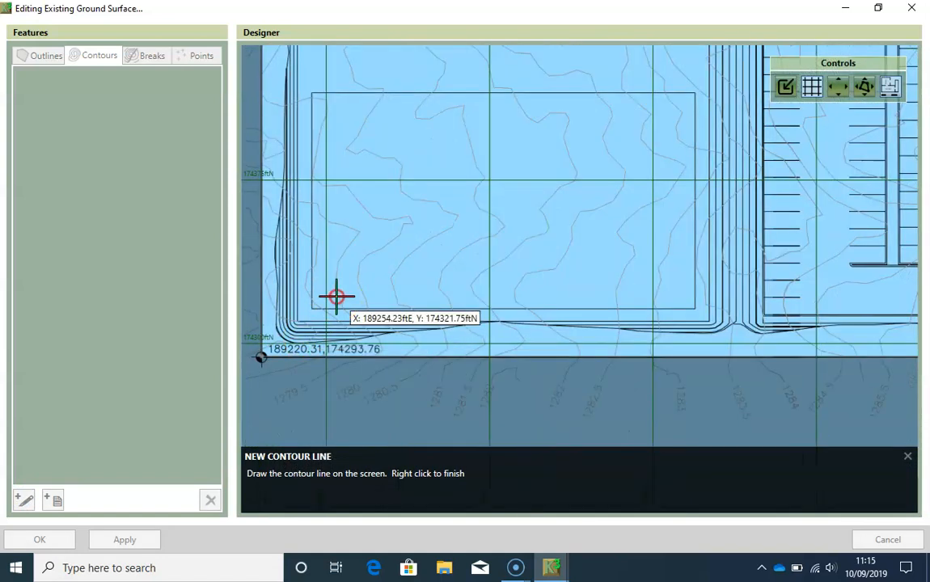
middle_drag(337, 296, 395, 284)
scroll(342, 326, up, 1)
scroll(332, 333, up, 3)
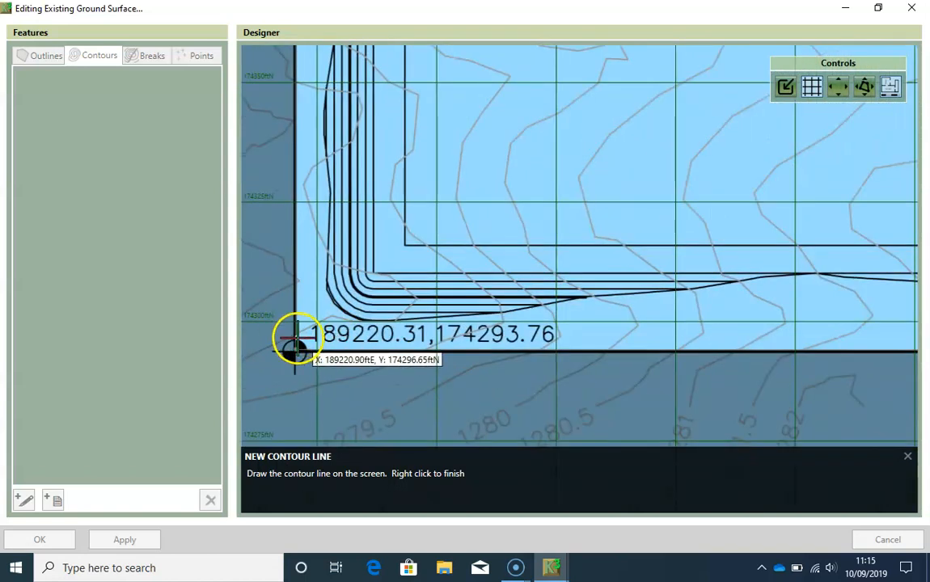
scroll(294, 333, up, 1)
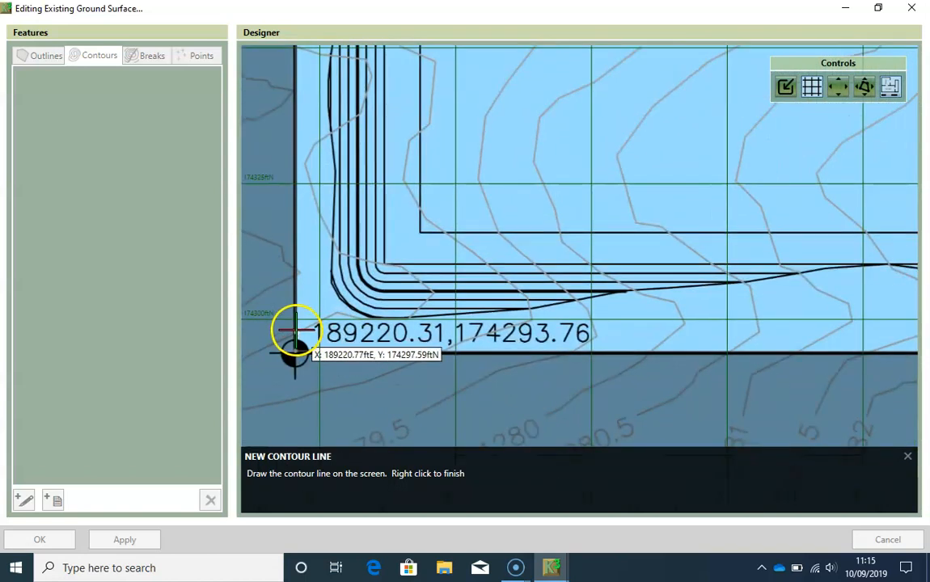
- Trace the contour east from the boundary and around its bend across the bank lines near the southwest corner
click(336, 311)
click(360, 318)
click(403, 318)
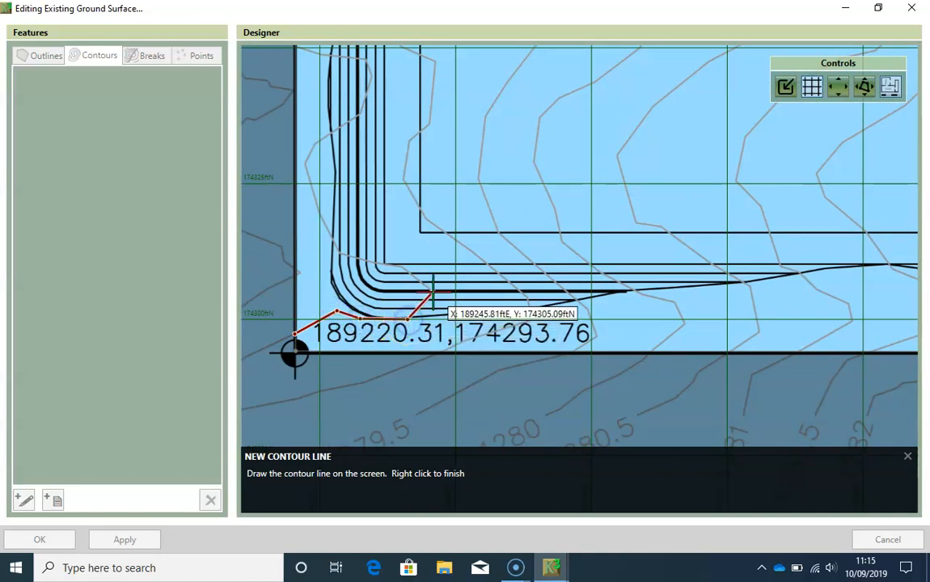
click(429, 296)
click(403, 267)
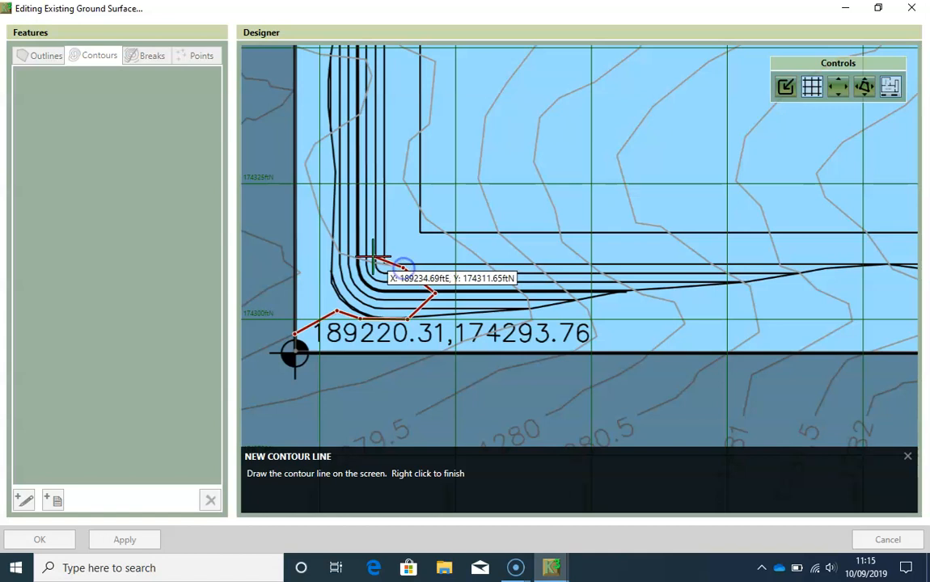
- Continue tracing the contour west across the bank lines, north along the site's west side, and back east at the next bend
click(339, 255)
click(320, 212)
click(305, 168)
click(318, 145)
click(362, 114)
middle_drag(361, 114, 350, 238)
scroll(350, 237, up, 2)
click(359, 171)
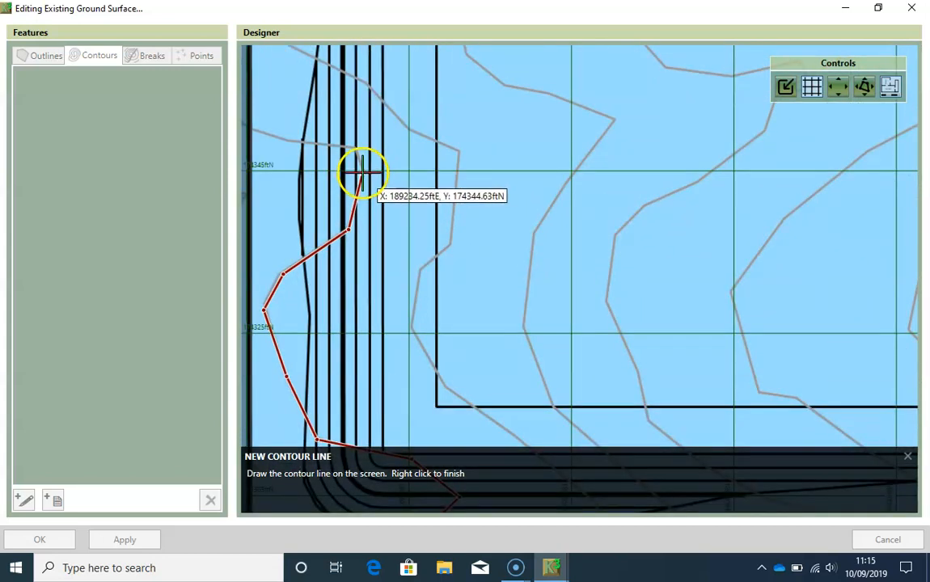
- Trace the contour west to the site's west boundary and end it at about 189,220 ftE, 174,350 ftN
click(354, 147)
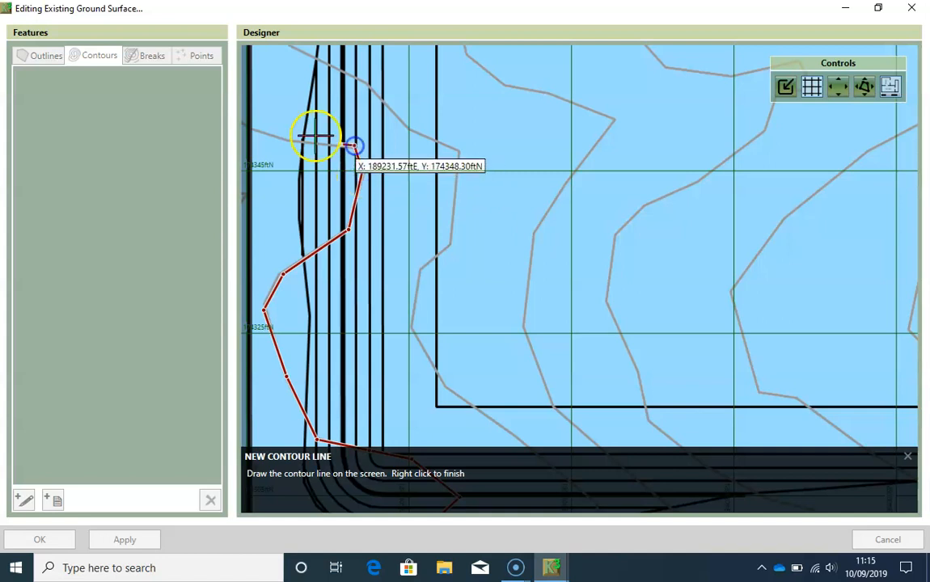
click(291, 141)
middle_drag(290, 142, 360, 194)
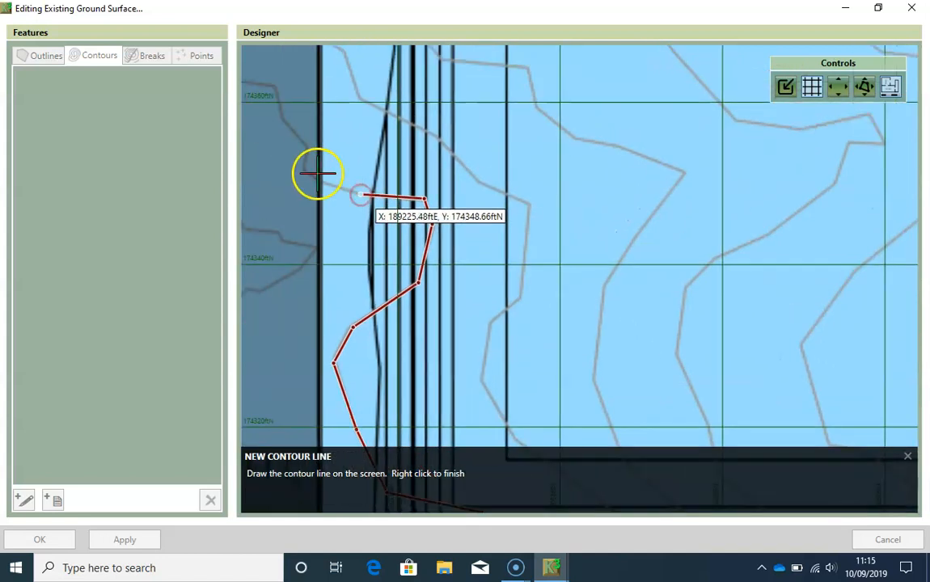
click(321, 182)
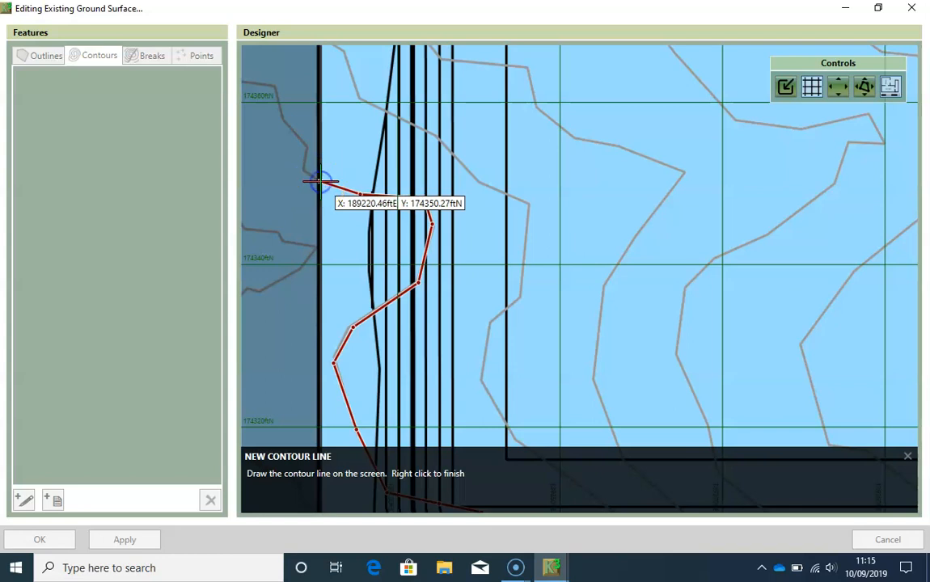
right_click(321, 182)
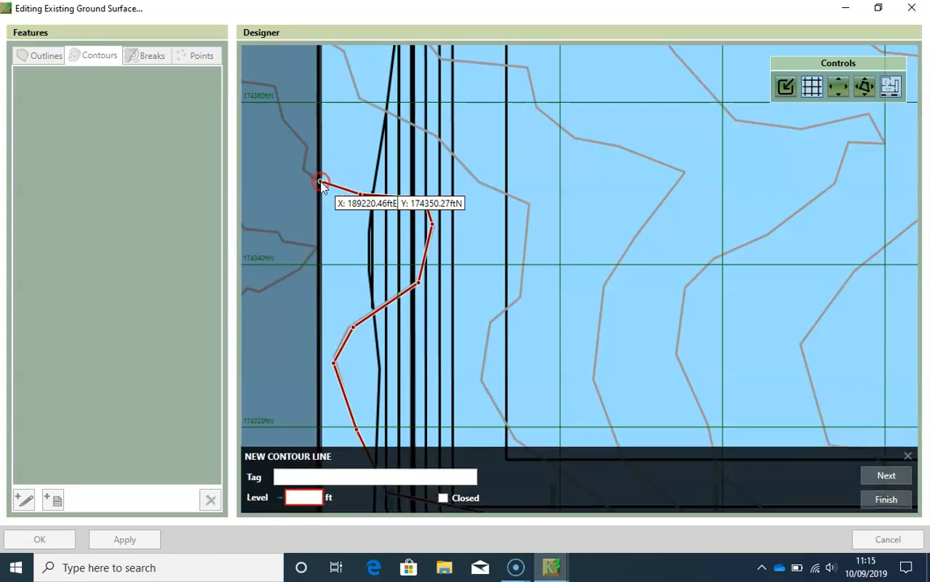
- Check the contour's label on the plan, set its level to 1278.5 ft, and continue to a new contour line
scroll(419, 311, down, 3)
right_drag(423, 372, 411, 215)
right_drag(418, 317, 479, 276)
scroll(439, 304, down, 1)
right_drag(355, 304, 410, 282)
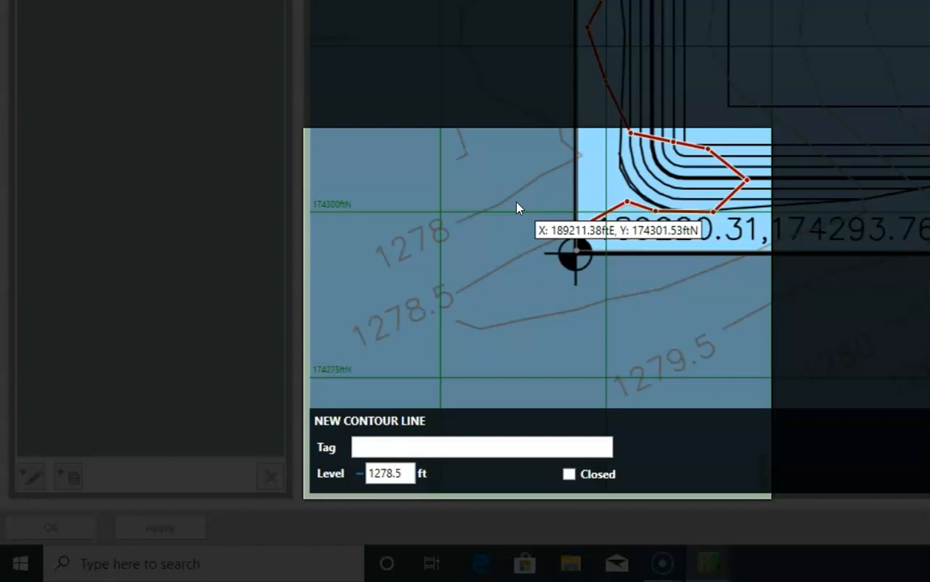
key(Return)
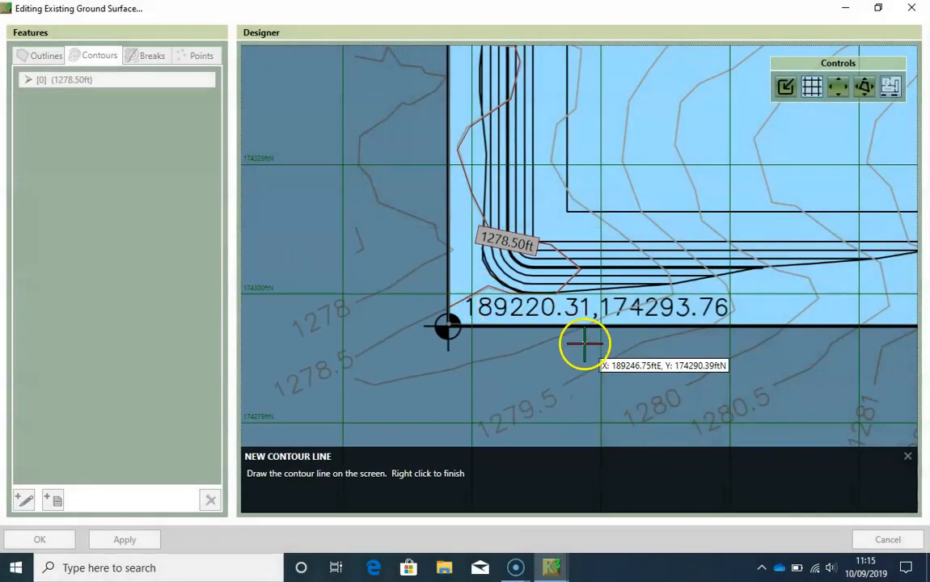
- Start the next contour on the south boundary and trace it northwest over the bank lines into the inner rectangle's southwest corner
click(583, 325)
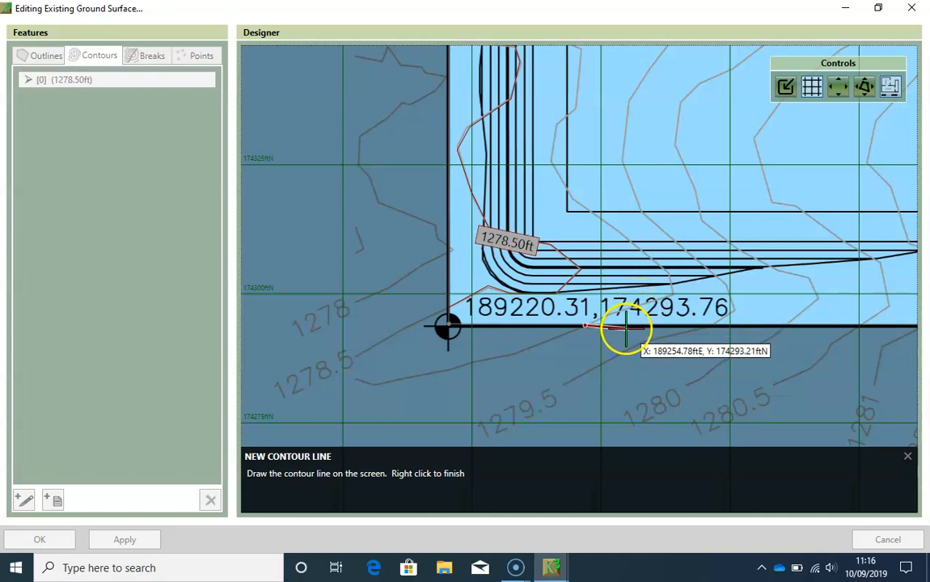
click(672, 291)
click(669, 269)
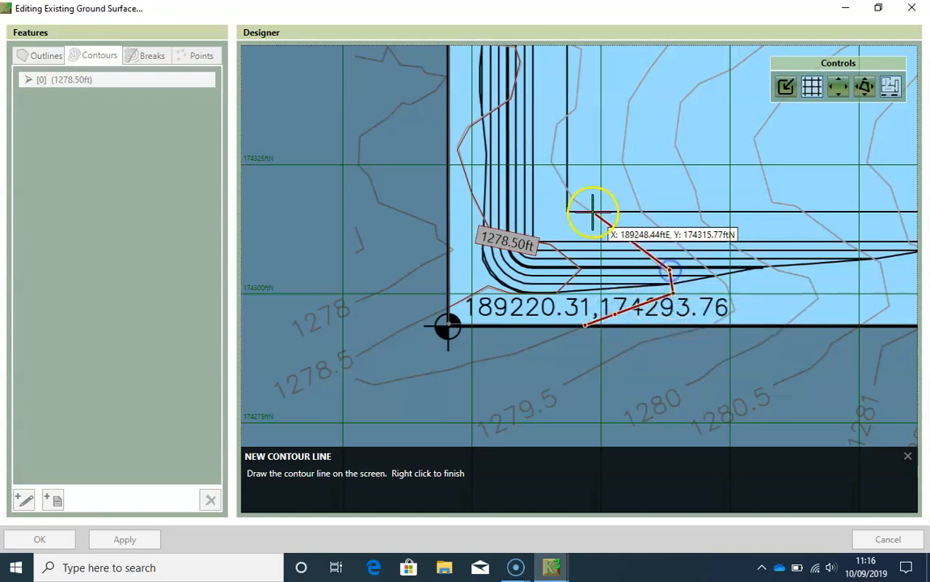
click(571, 196)
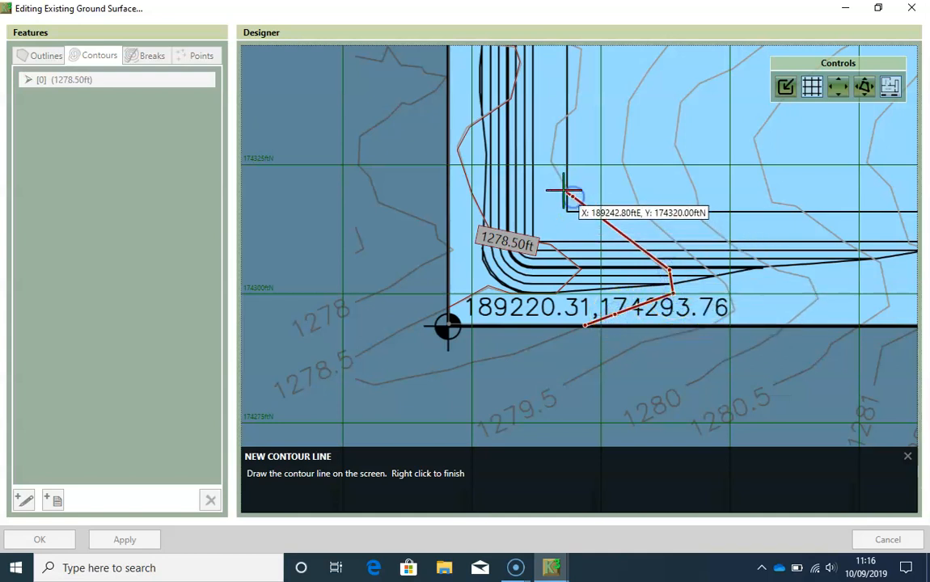
click(531, 153)
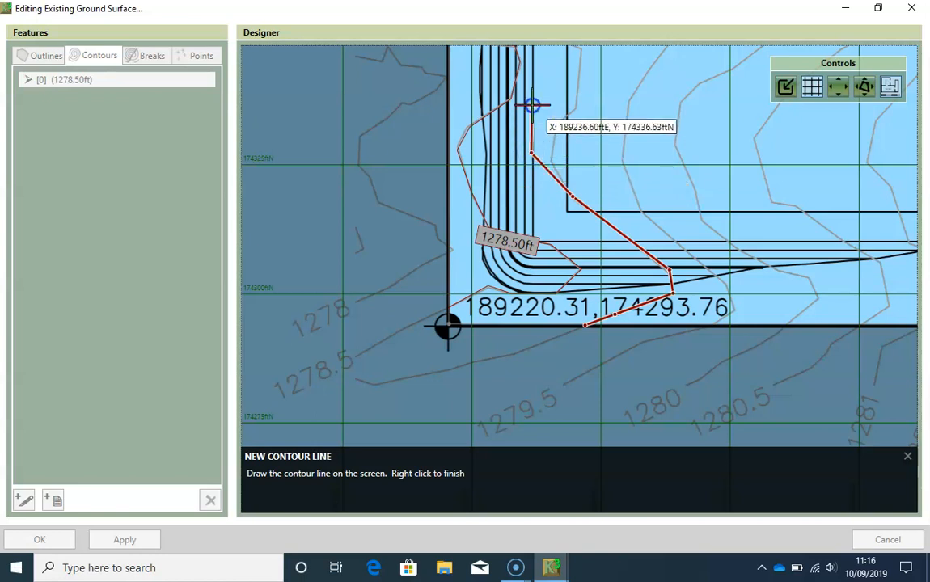
key(ctrl+z)
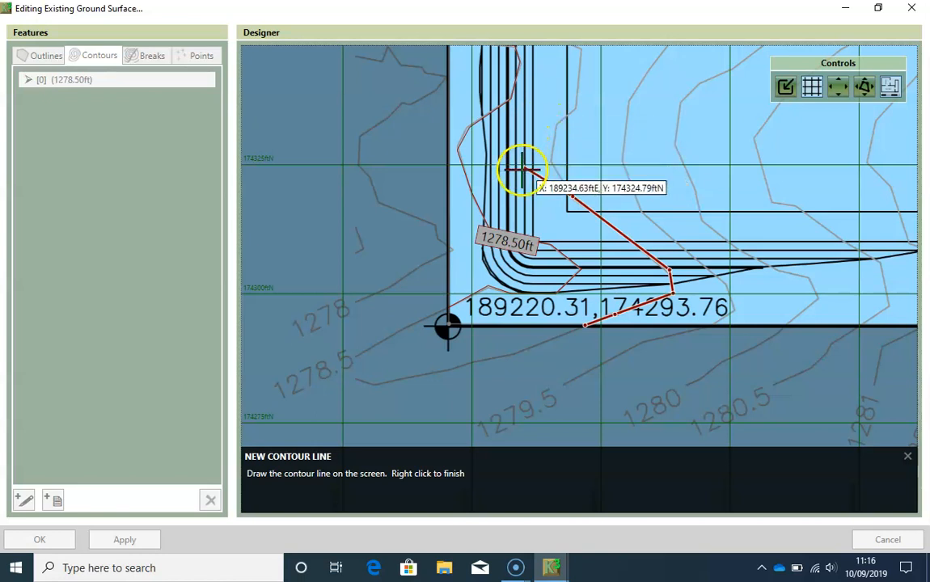
- Trace the contour north along the inner rectangle's west edge and around its bend back toward the west bank lines
scroll(552, 170, up, 3)
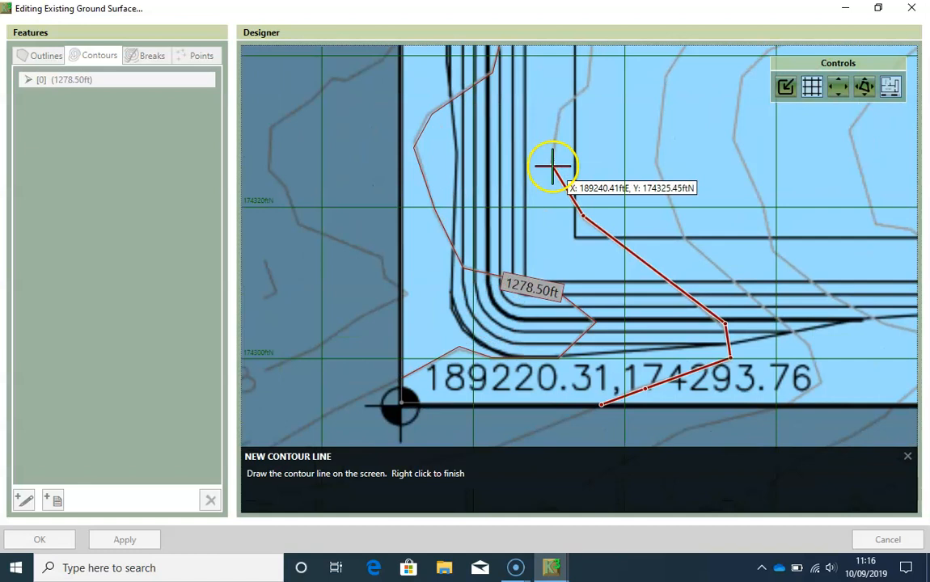
click(553, 164)
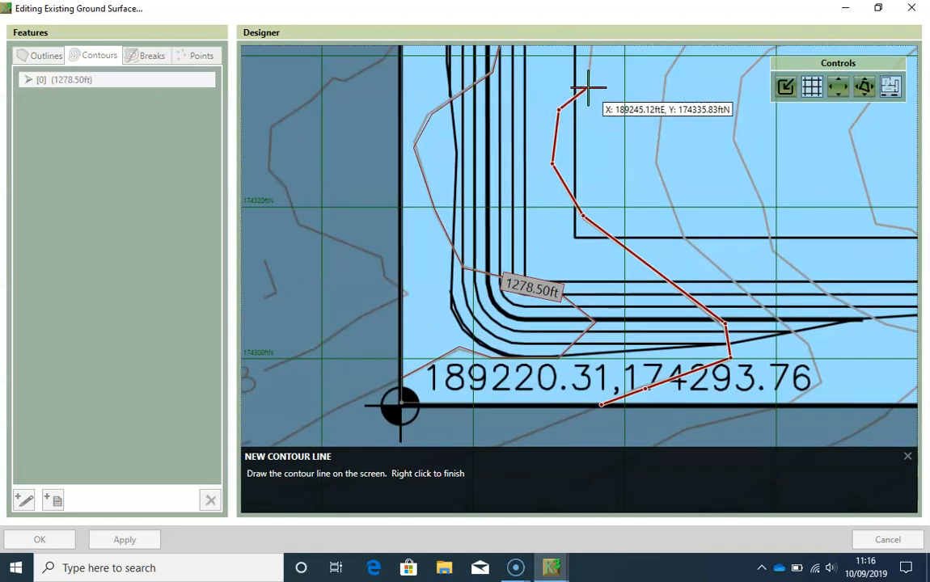
click(588, 88)
middle_drag(588, 88, 547, 267)
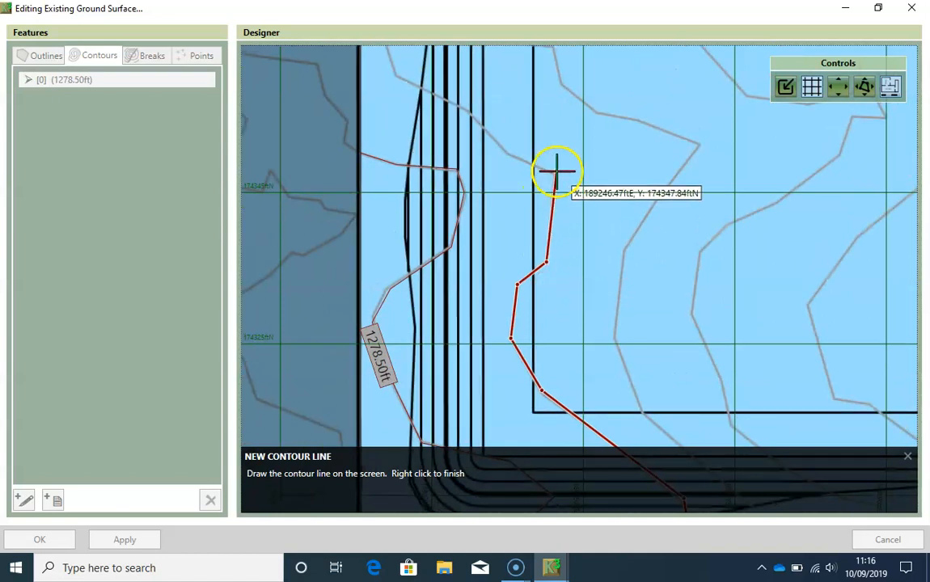
click(554, 175)
click(505, 153)
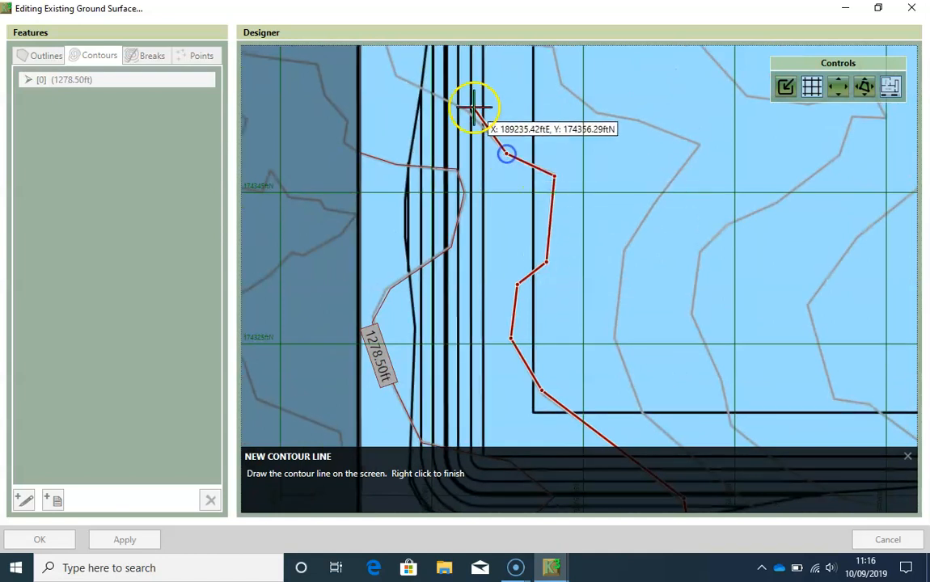
- Trace the contour northwest across the bank lines and end it on the west boundary at about 189,220 ftE, 174,368 ftN
middle_drag(467, 110, 530, 219)
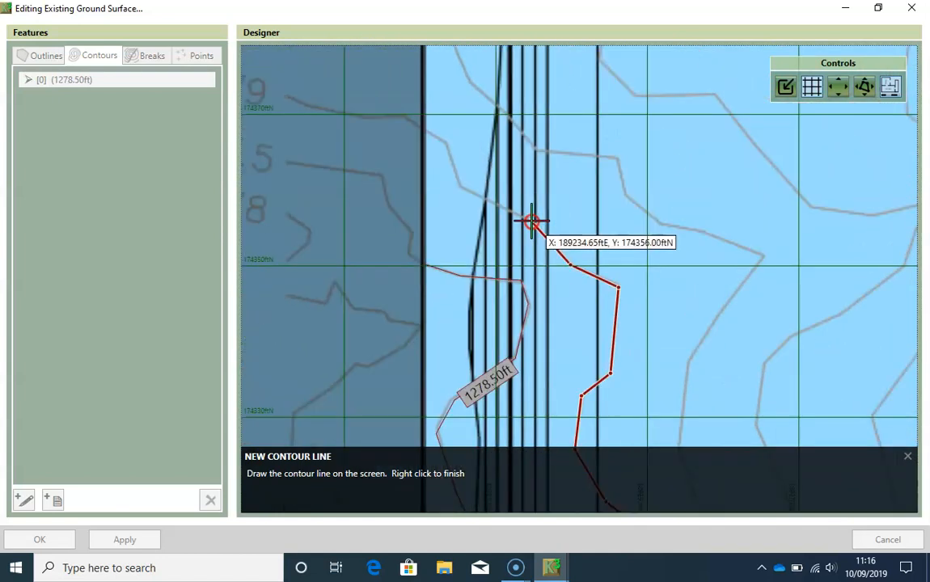
right_click(458, 187)
click(446, 142)
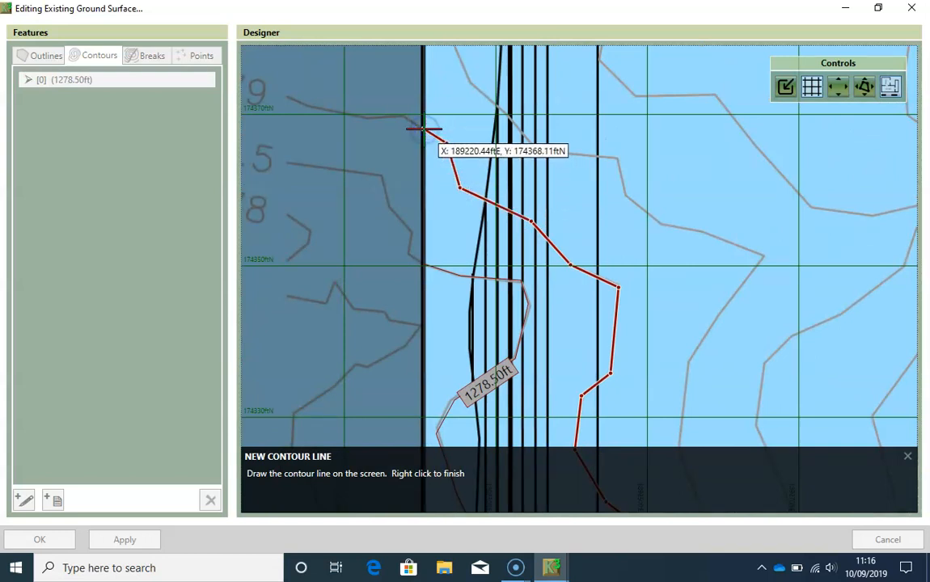
right_click(425, 114)
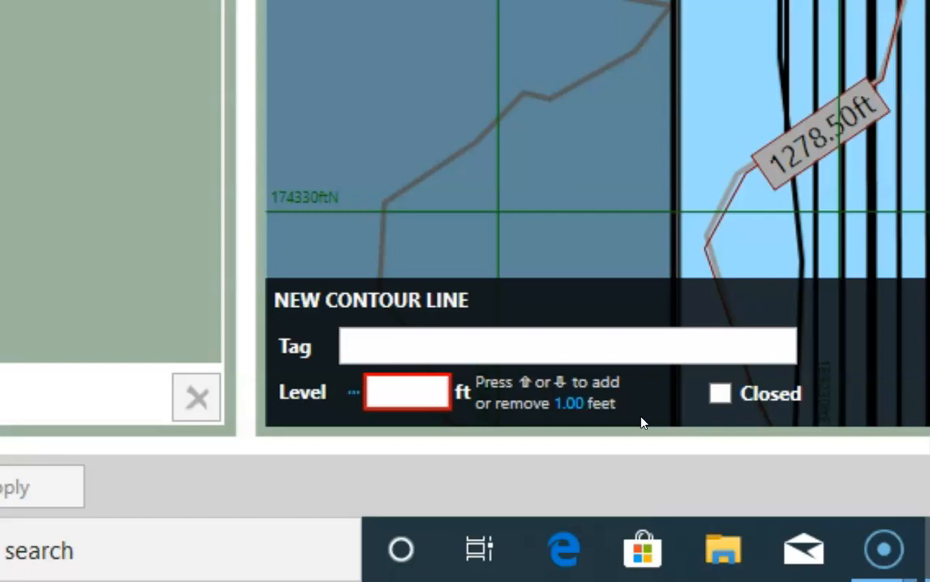
- Set the level increment to 0.50 ft, raise the contour's level to 1279.00 ft, and continue to a new contour
click(566, 404)
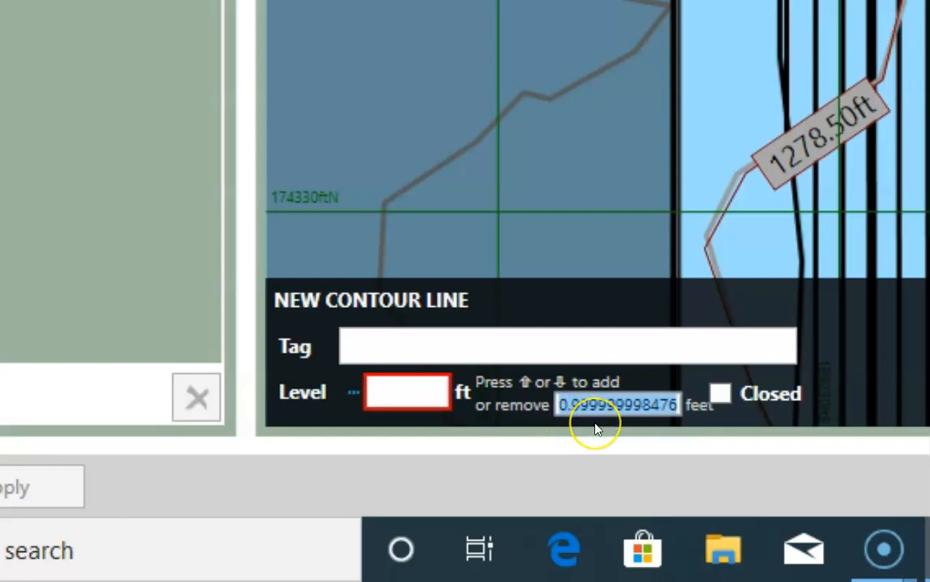
text(0)
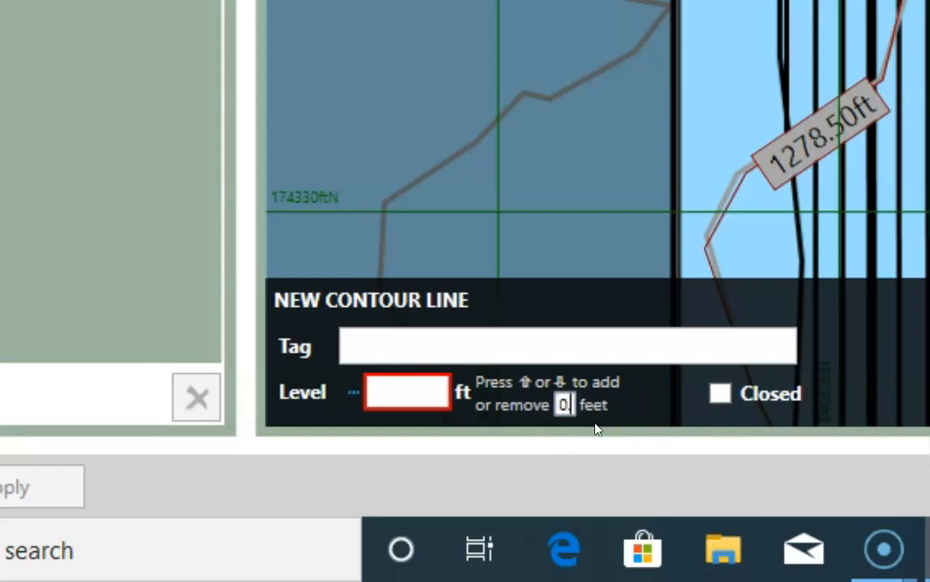
click(412, 394)
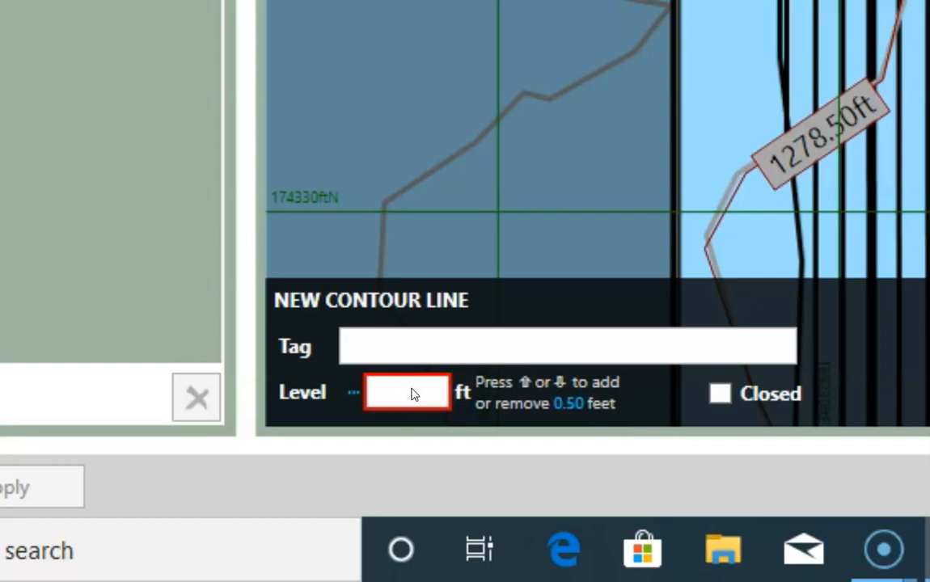
key(Up)
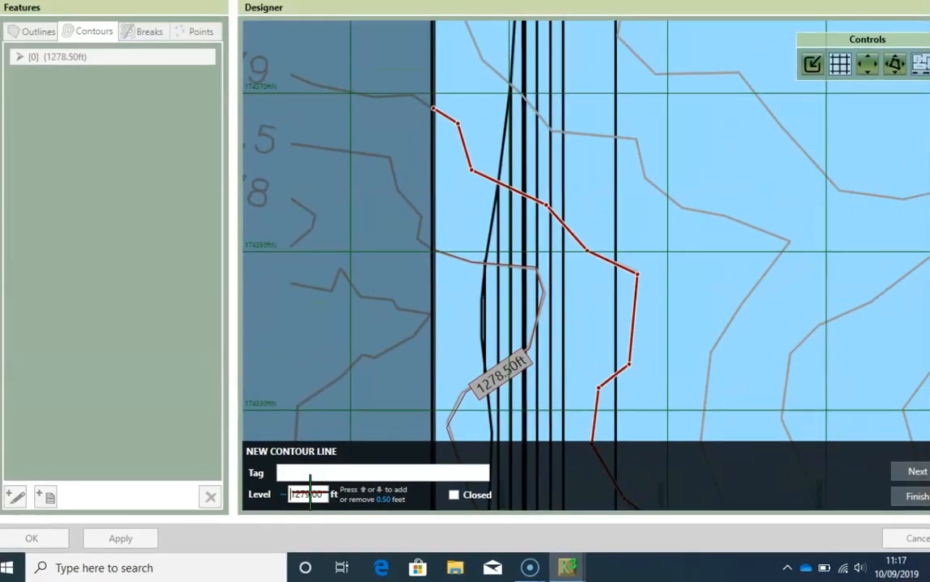
key(Return)
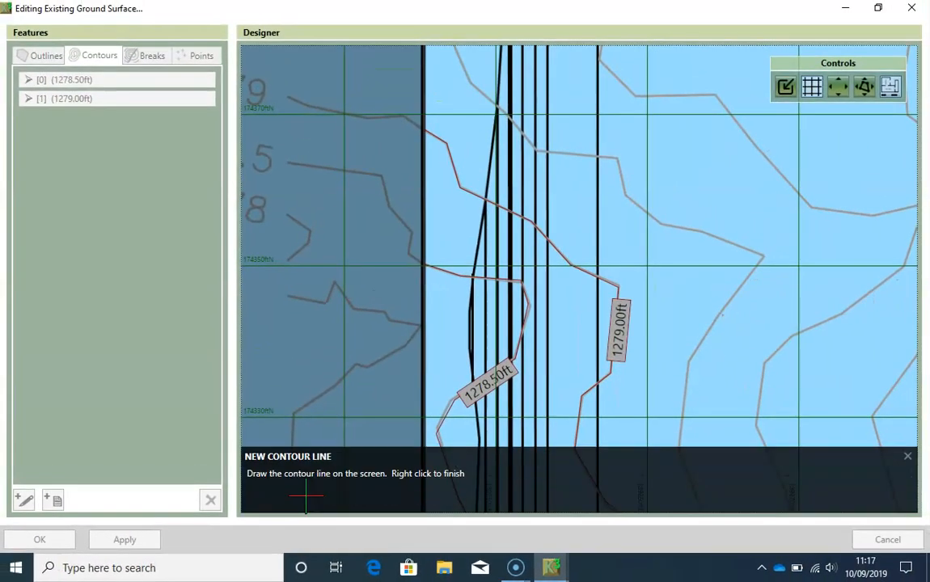
- Start a contour on the south boundary east of the 1279.00 ft contour and trace it around its bend and northwest
scroll(482, 349, down, 1)
middle_drag(588, 403, 498, 238)
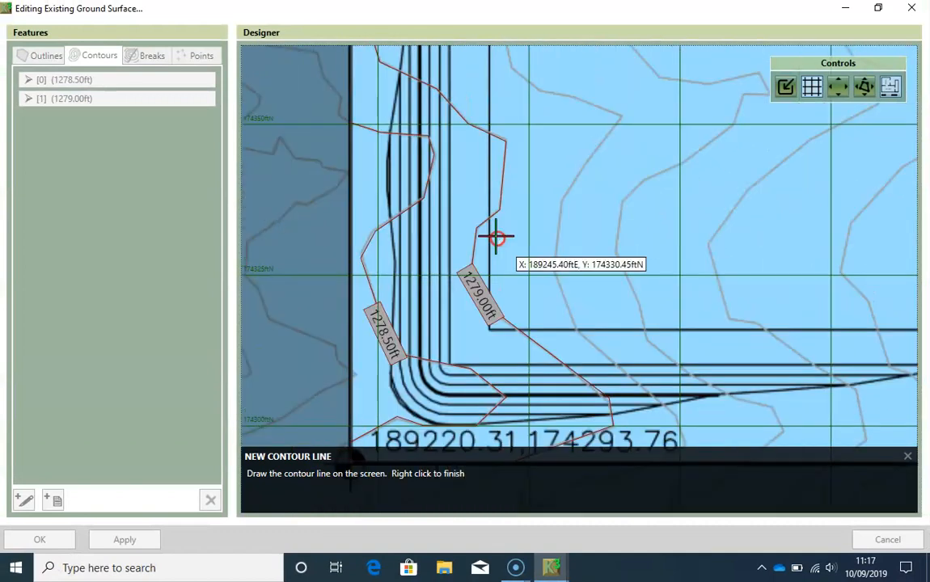
middle_drag(595, 339, 539, 256)
scroll(623, 382, up, 2)
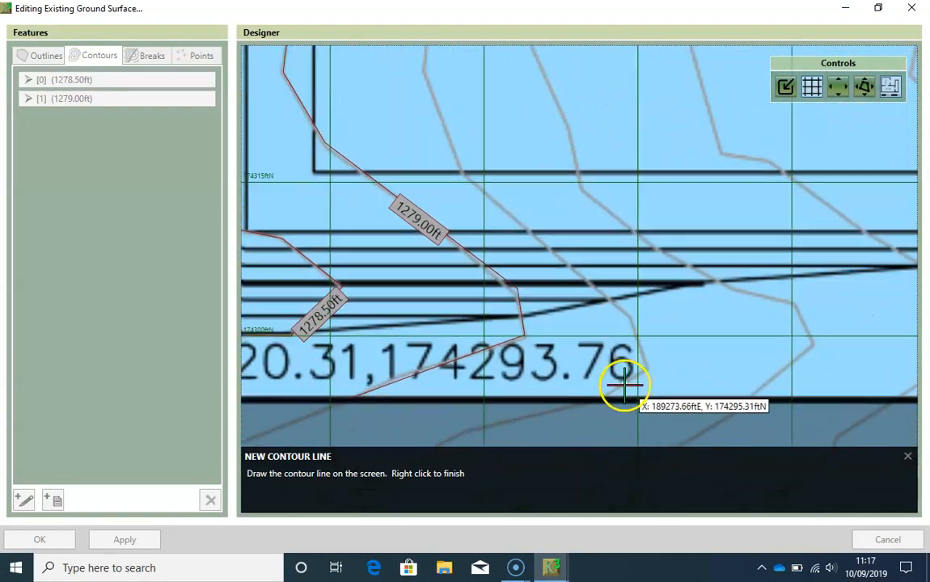
scroll(606, 398, up, 1)
click(592, 400)
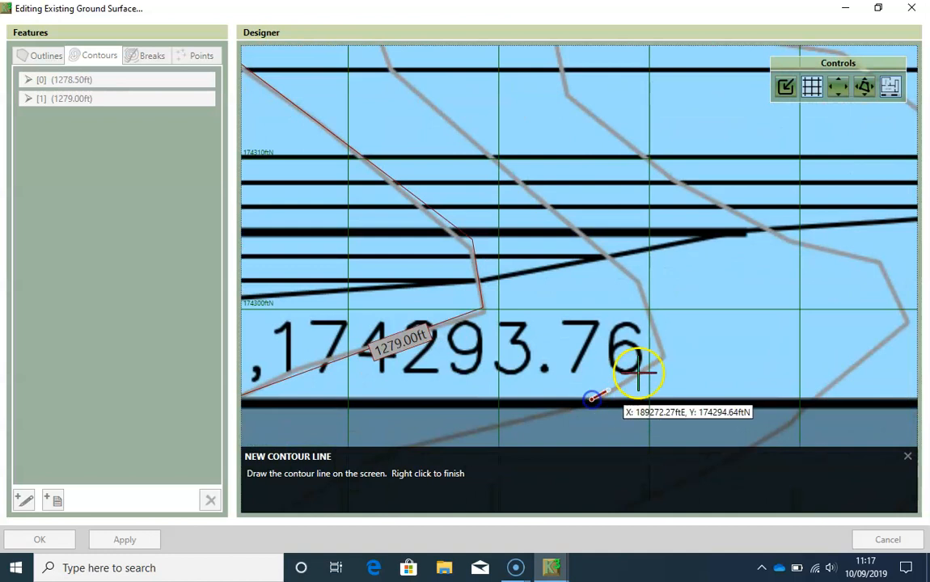
click(663, 358)
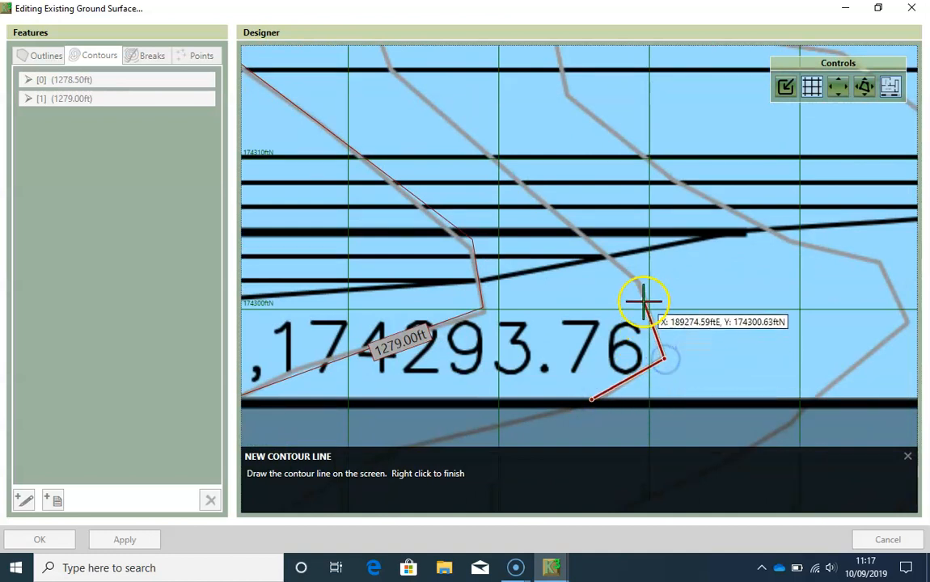
click(639, 282)
middle_drag(498, 146, 576, 267)
click(471, 190)
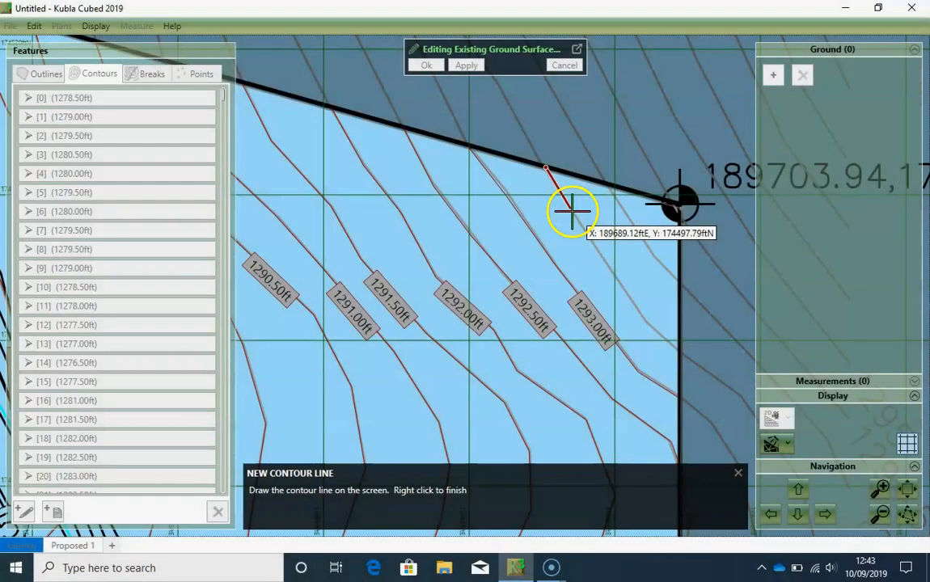
- Trace the contour east of the 1293.00 ft line to the east boundary at about 189,704 ftE, 174,479 ftN, with level 1293.50 ft
click(572, 211)
click(601, 256)
click(624, 289)
click(645, 319)
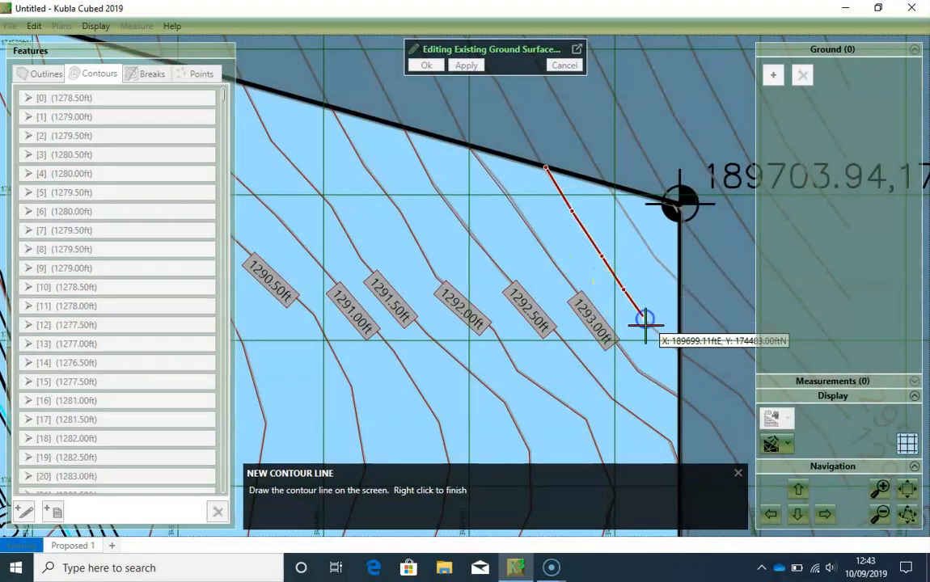
right_click(678, 350)
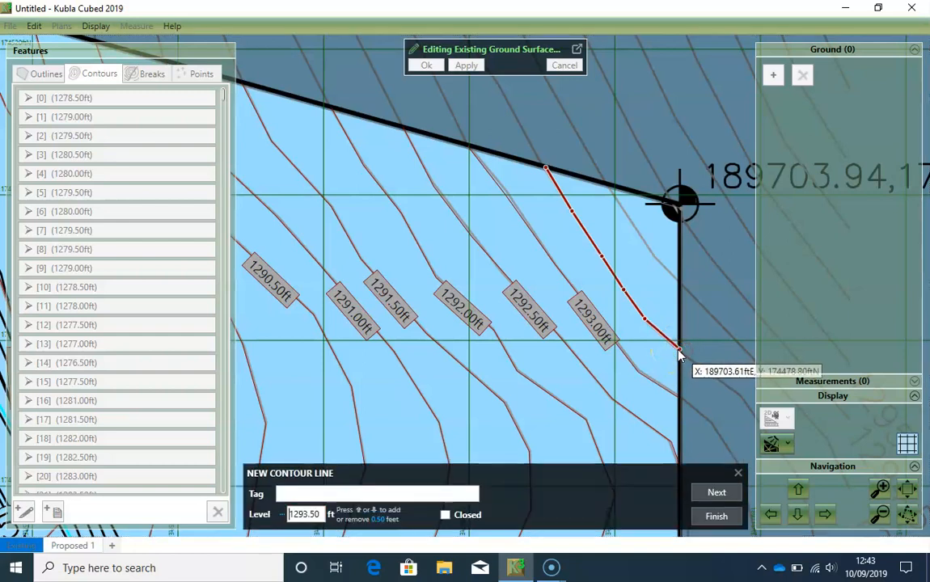
key(Return)
- Trace the last contour across the site's northeast corner to about 189,704 ftE, 174,488 ftN, with level 1294.00 ft, and stop adding contours
click(607, 183)
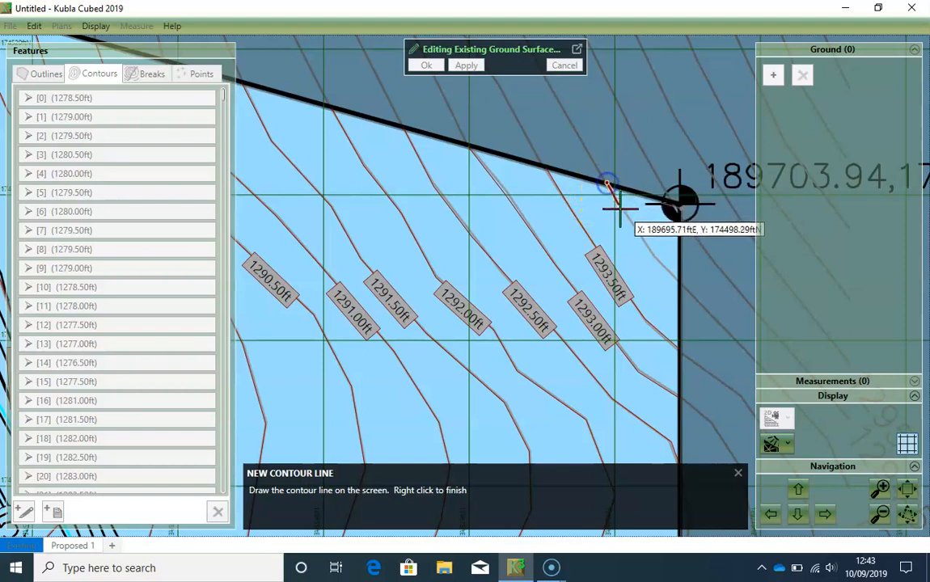
click(626, 217)
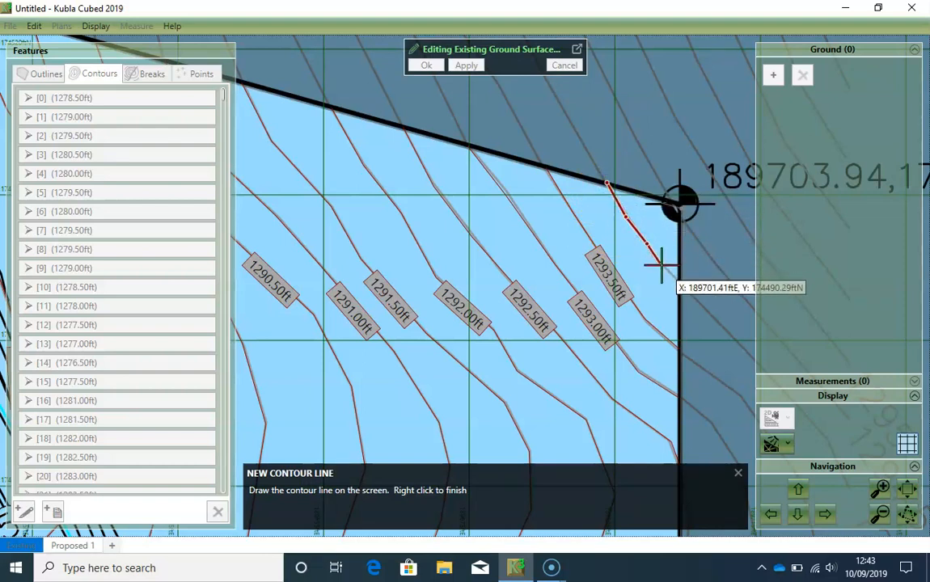
click(662, 266)
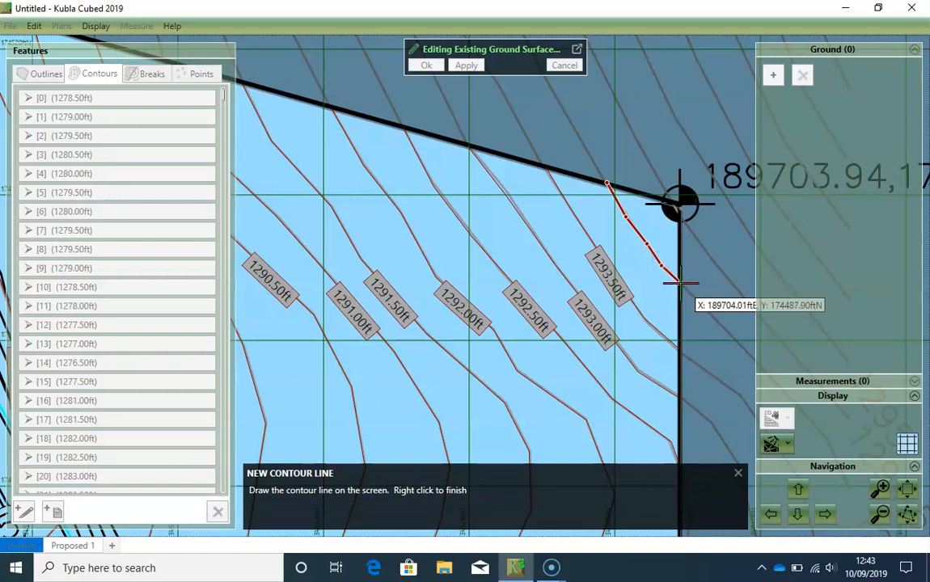
right_click(679, 283)
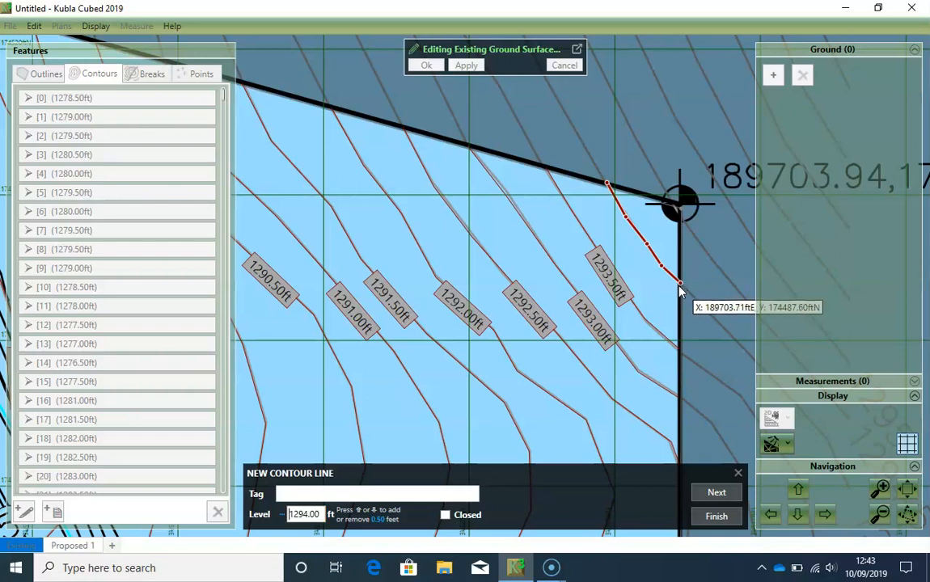
click(726, 495)
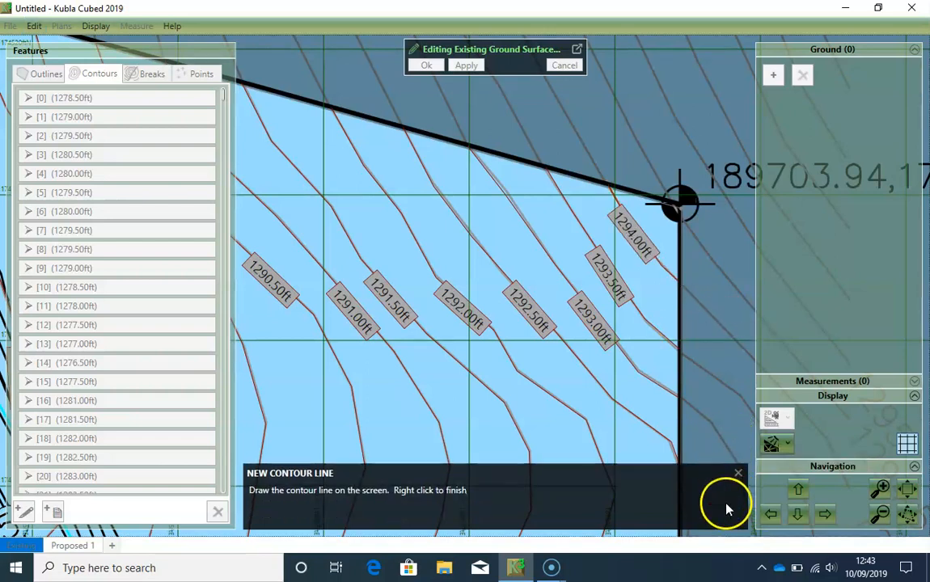
click(737, 473)
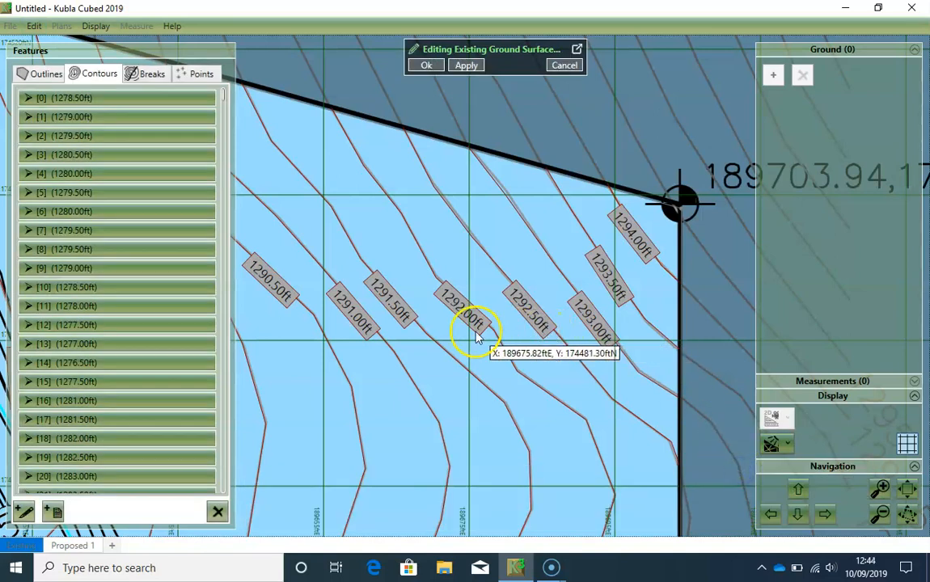
- Check the traced contours across the whole site and accept the existing ground surface
scroll(488, 358, down, 2)
scroll(487, 359, down, 2)
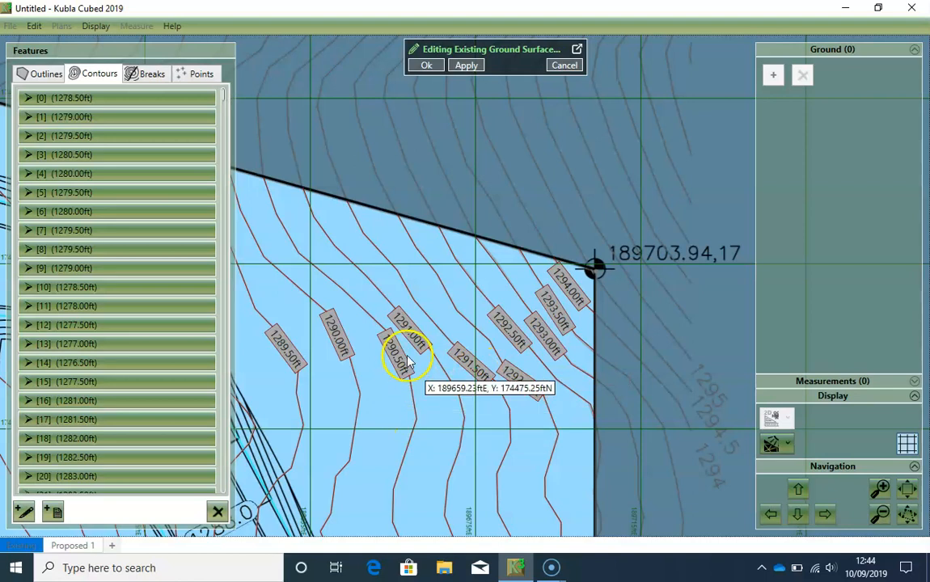
drag(408, 357, 505, 332)
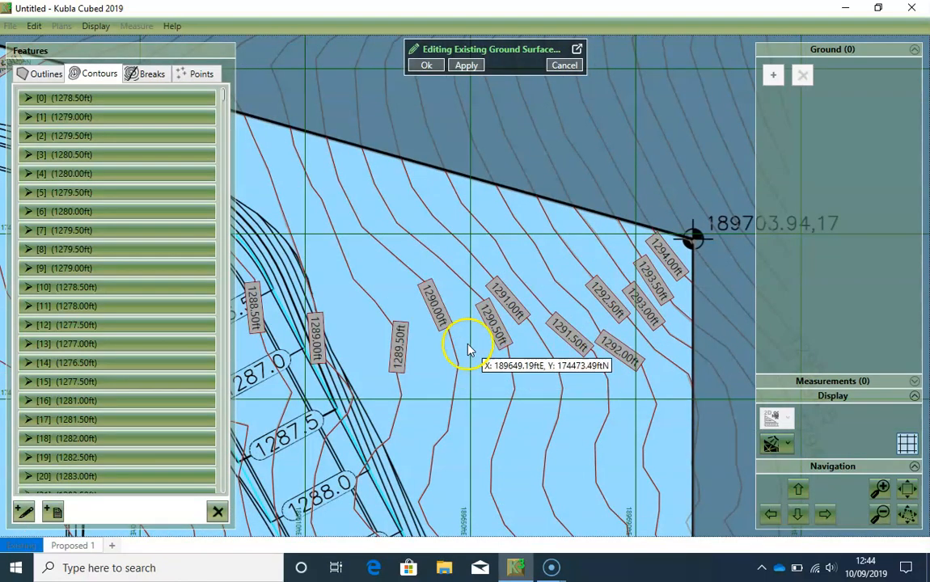
scroll(413, 384, down, 1)
scroll(412, 384, down, 1)
drag(388, 387, 529, 328)
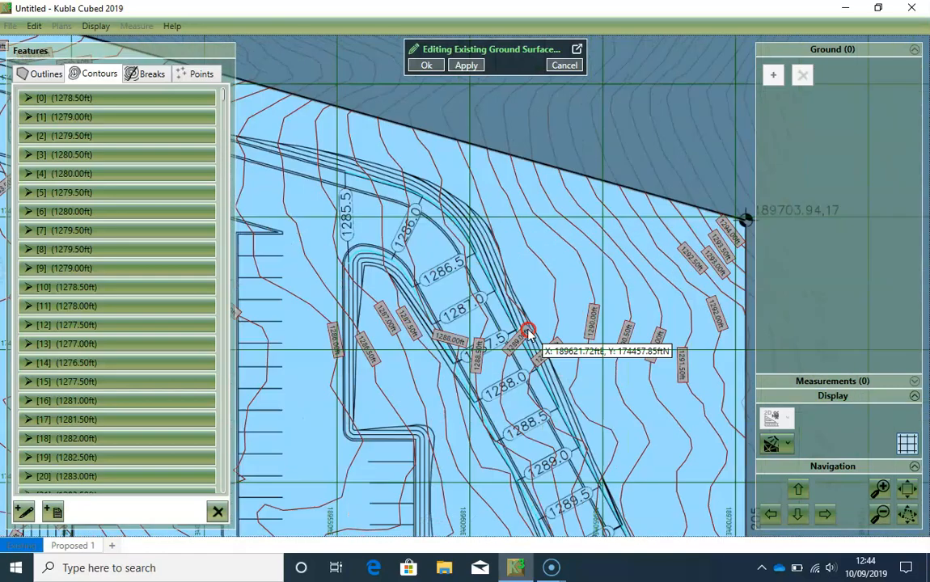
scroll(421, 372, down, 3)
drag(357, 371, 587, 288)
scroll(457, 350, down, 5)
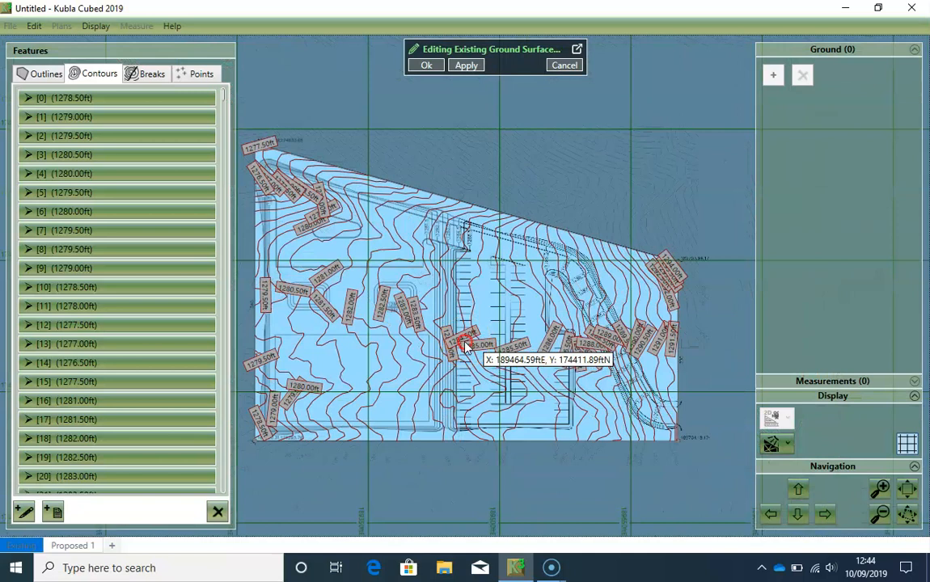
drag(506, 341, 492, 338)
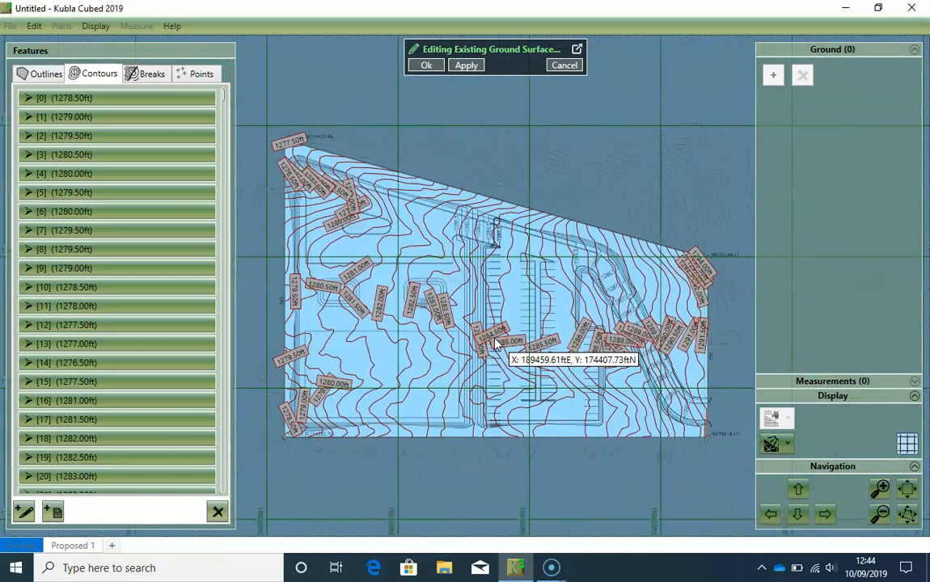
click(427, 66)
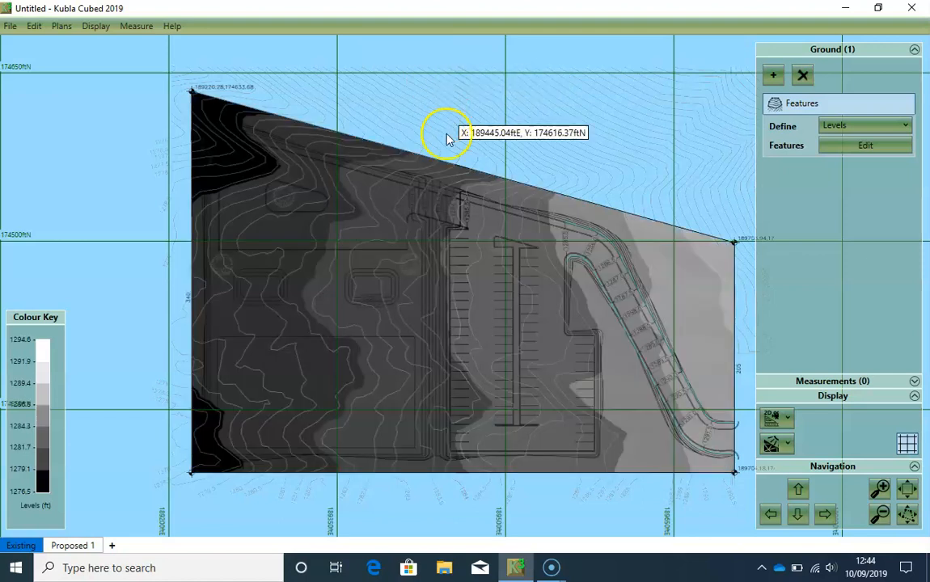
- Inspect the existing ground surface in 3D and return to the 2D plan view
drag(601, 307, 528, 332)
click(771, 416)
drag(487, 301, 481, 322)
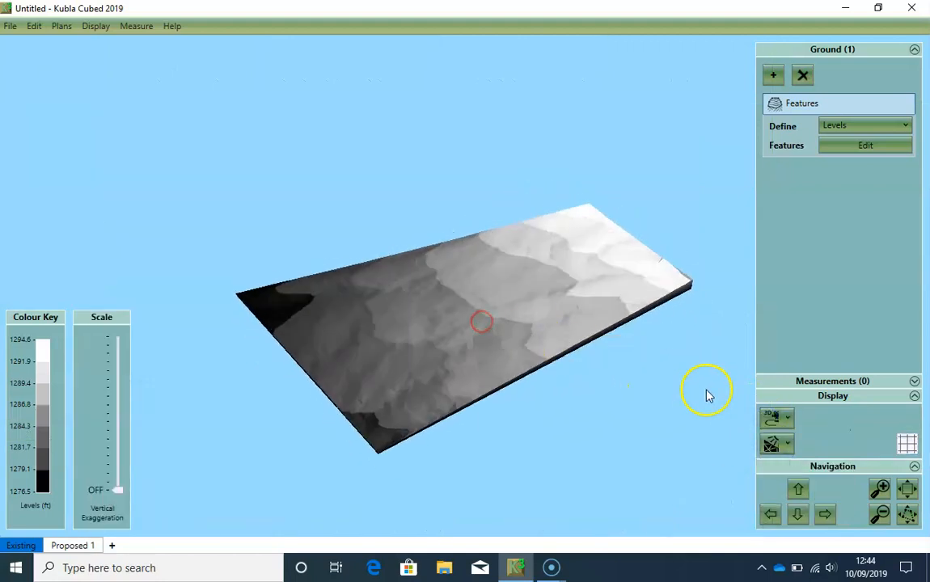
click(768, 419)
click(764, 445)
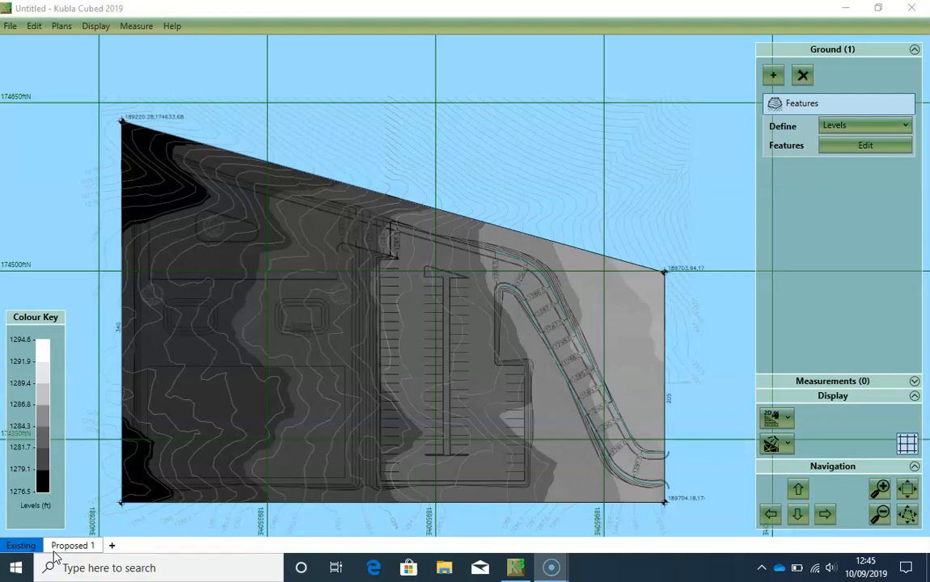
- Rename the Proposed 1 phase as Topsoil Stripping
click(88, 547)
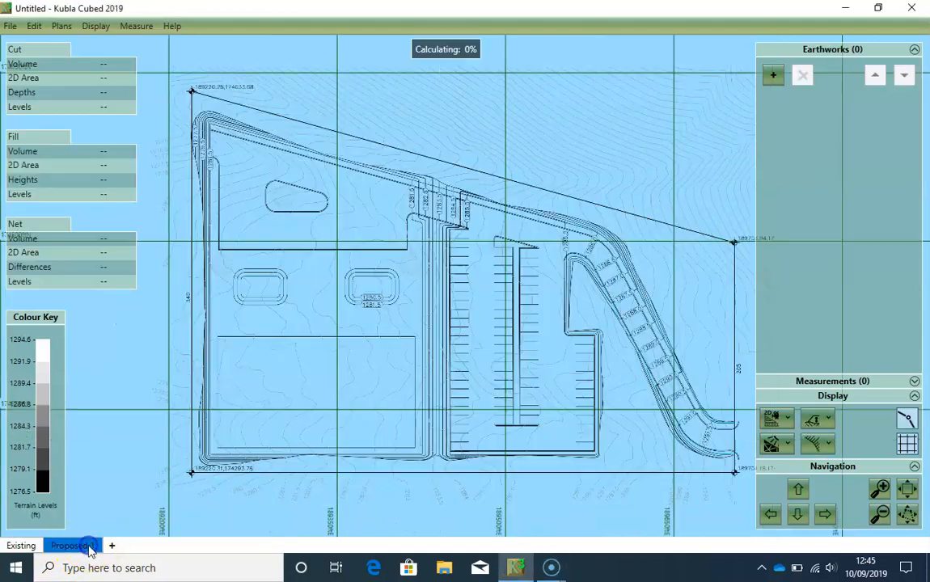
right_click(87, 547)
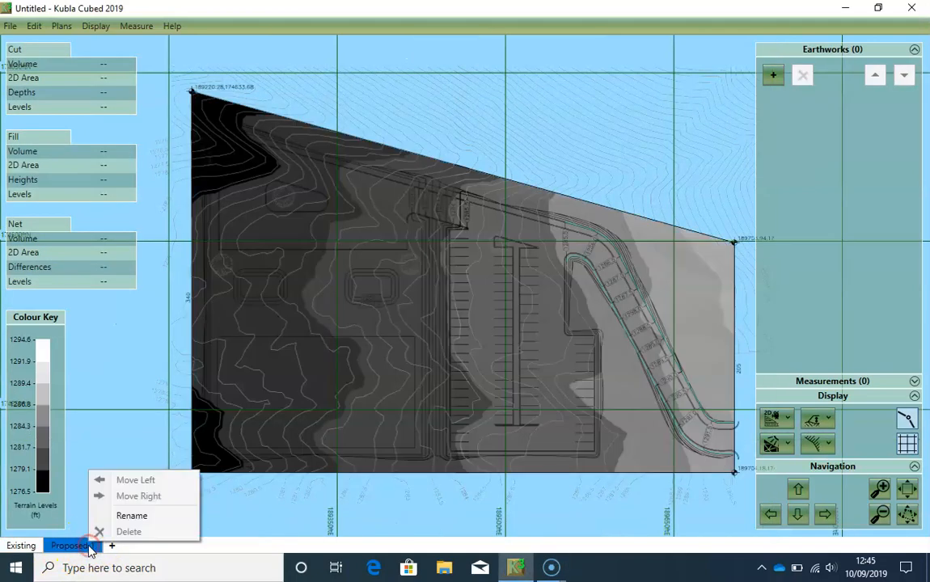
click(130, 516)
text(T)
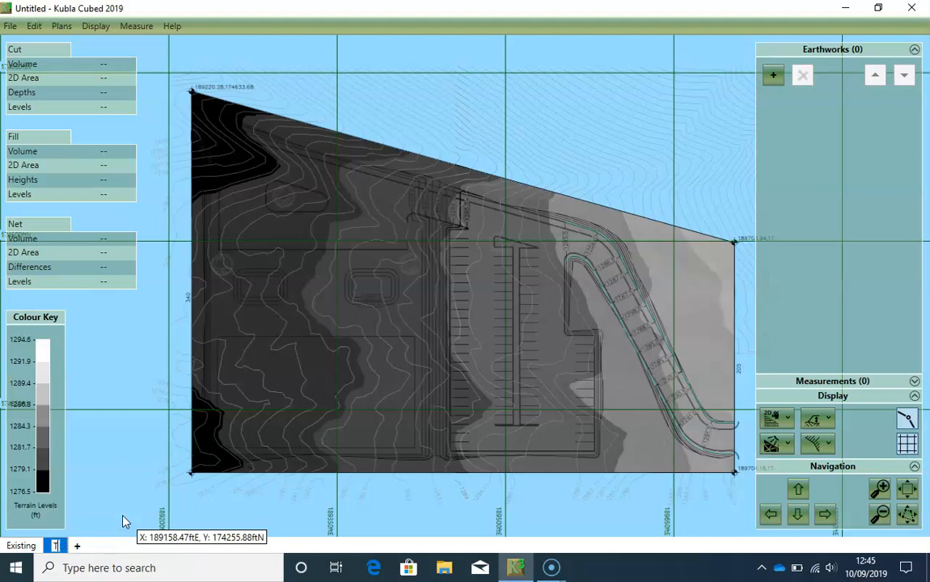
text(opsoil Stripping)
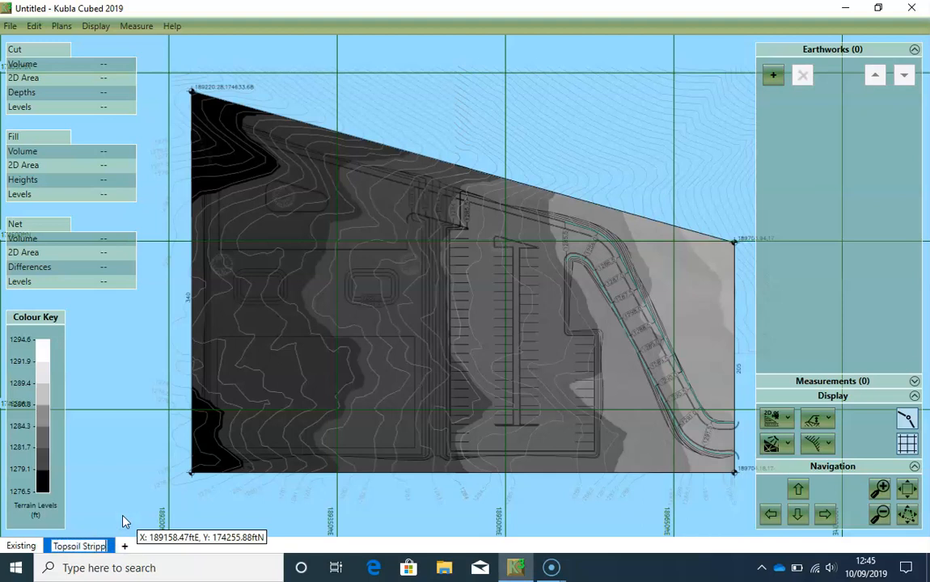
click(165, 549)
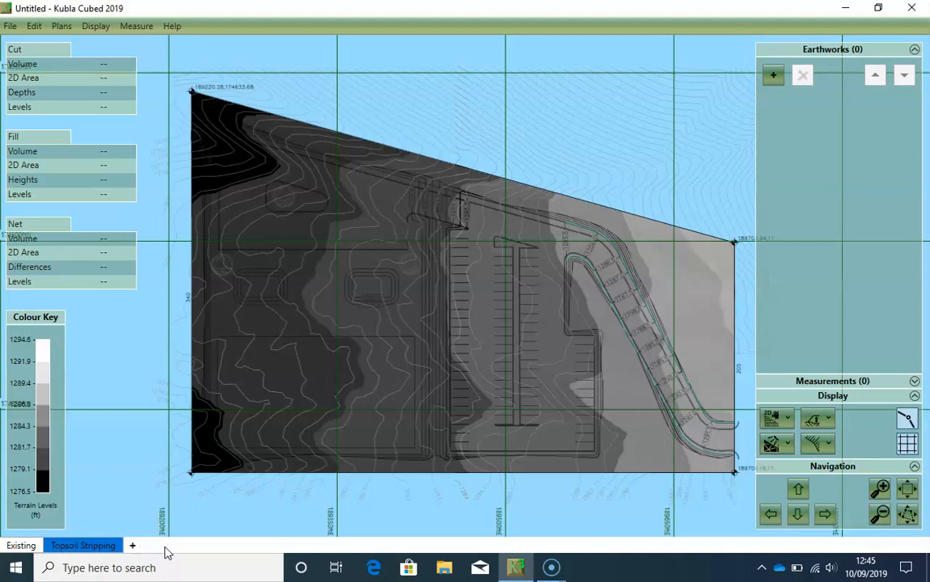
- Add a Strip earthwork with a four-corner outline drawn just outside the site boundary, enclosing the whole site
click(770, 76)
click(779, 105)
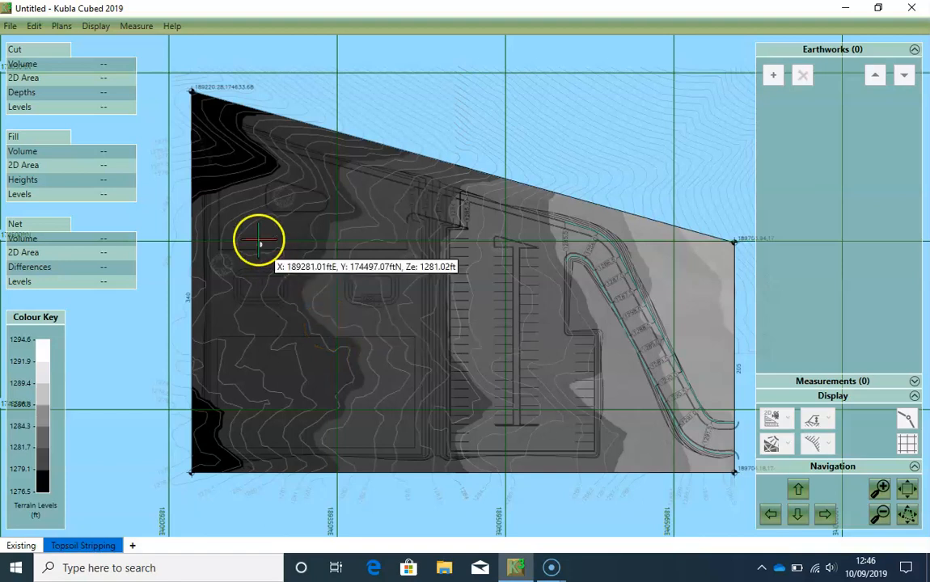
click(186, 85)
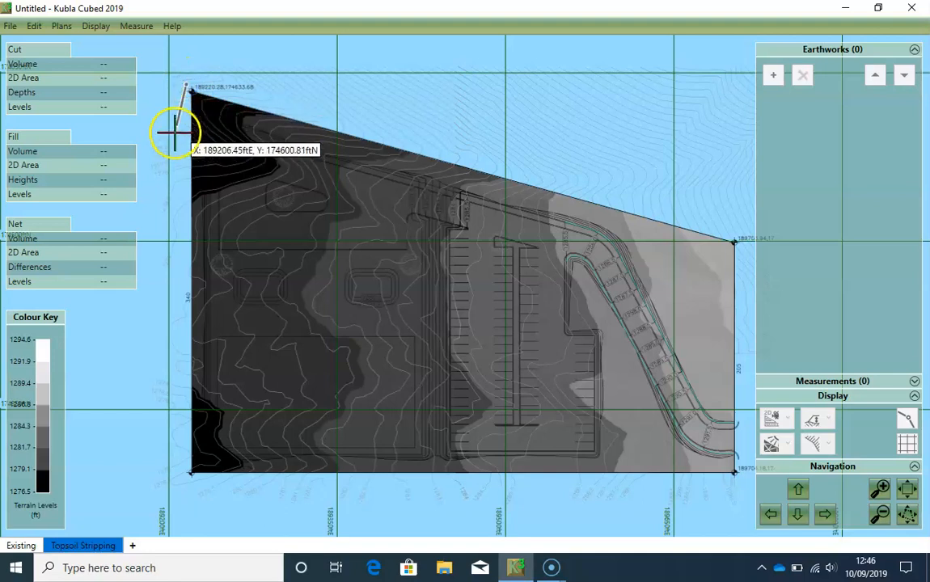
click(186, 471)
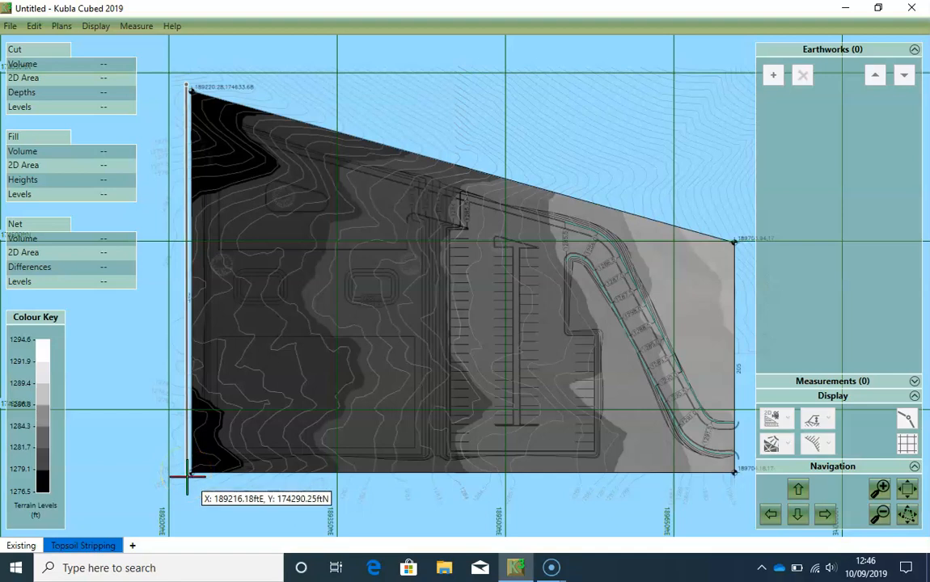
click(187, 478)
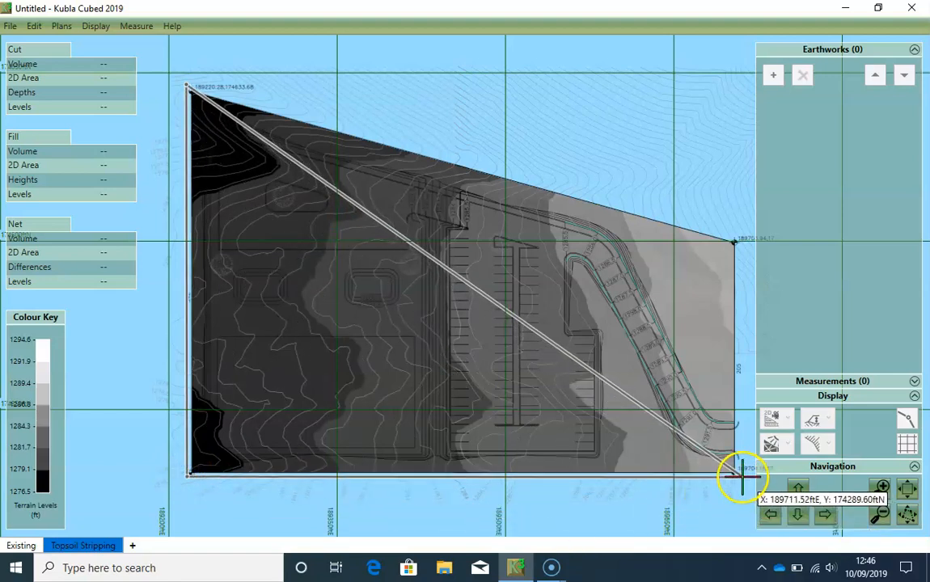
click(736, 473)
click(737, 240)
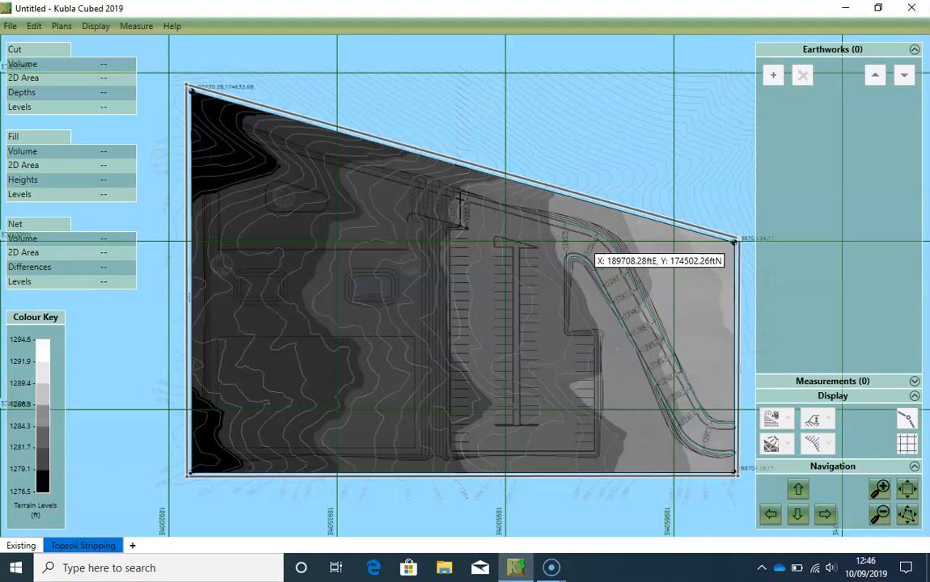
click(738, 239)
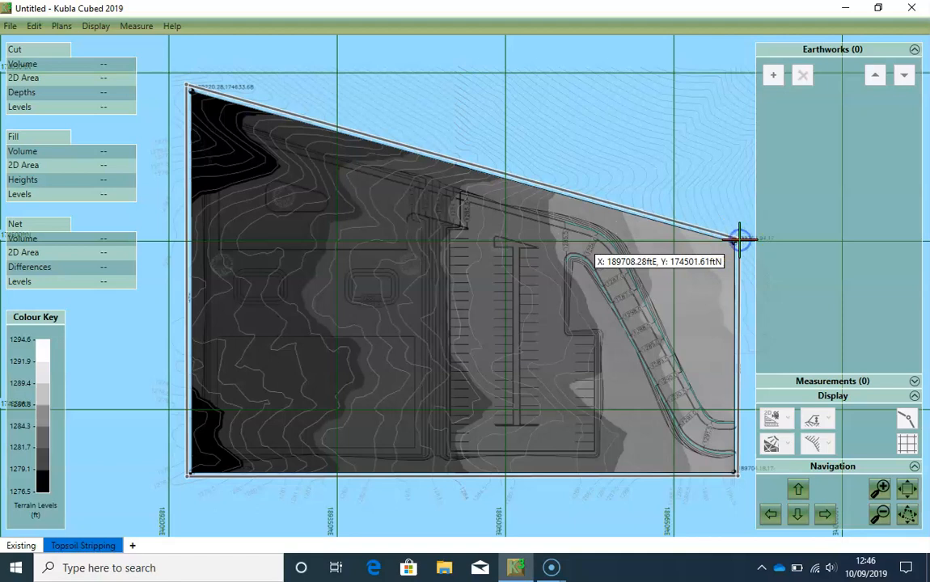
click(739, 240)
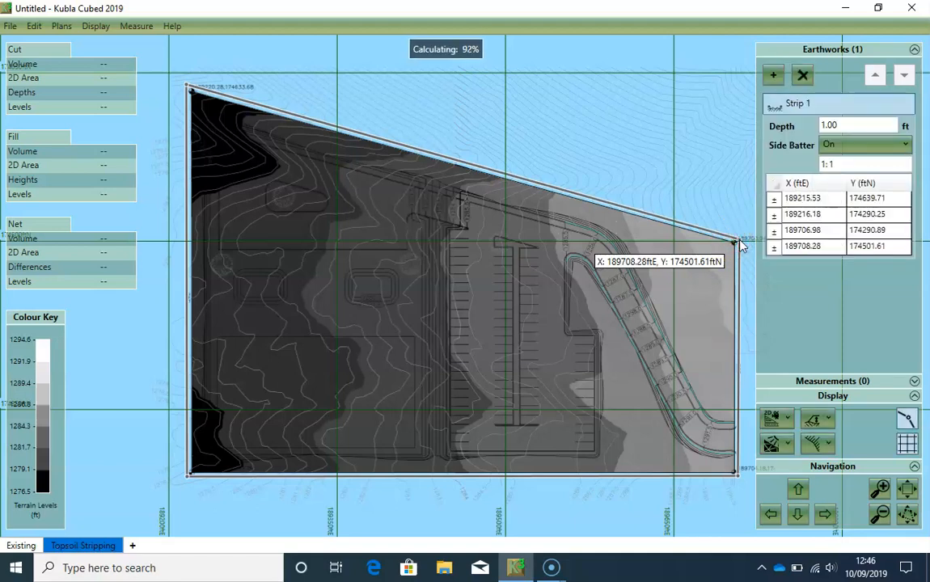
click(752, 230)
- Set the topsoil strip's depth to 0.5 ft
double_click(840, 123)
text(0)
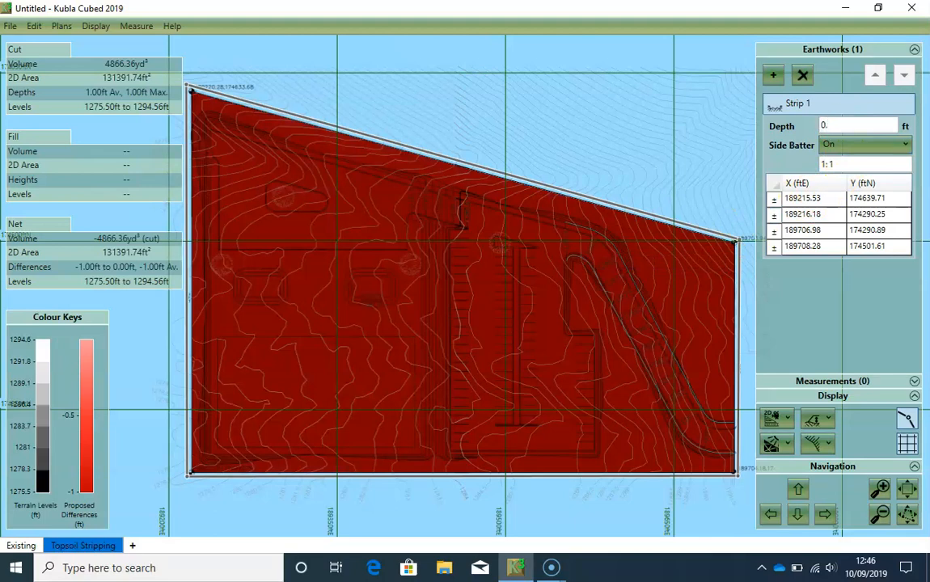
text(.5)
key(Return)
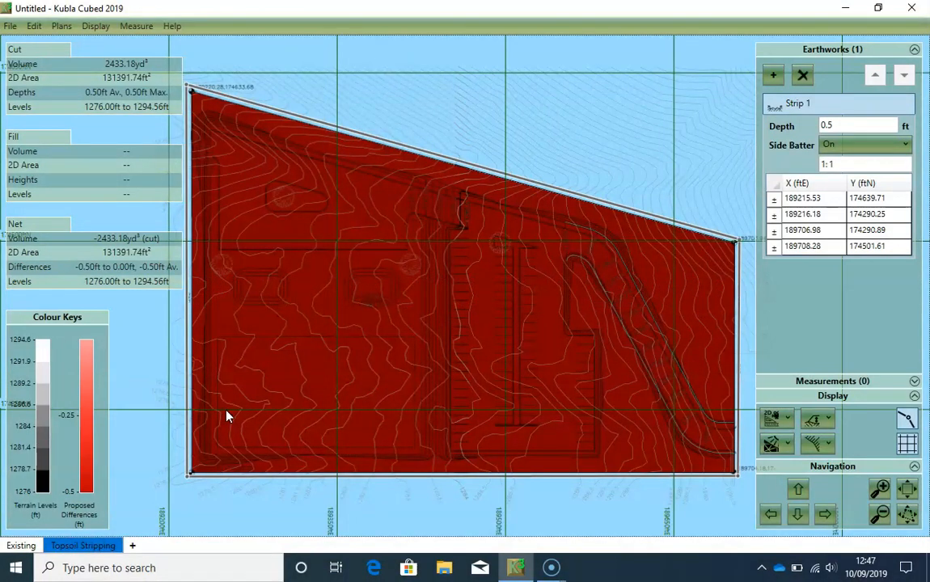
- Add a new proposed phase after Topsoil Stripping and start a feature-based earthworks surface in it
click(133, 547)
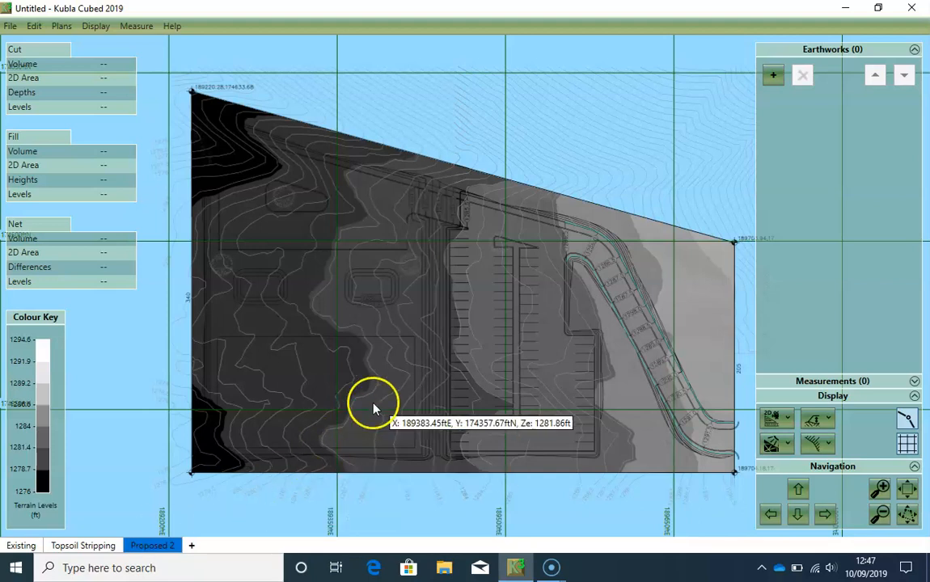
click(455, 391)
drag(455, 392, 440, 395)
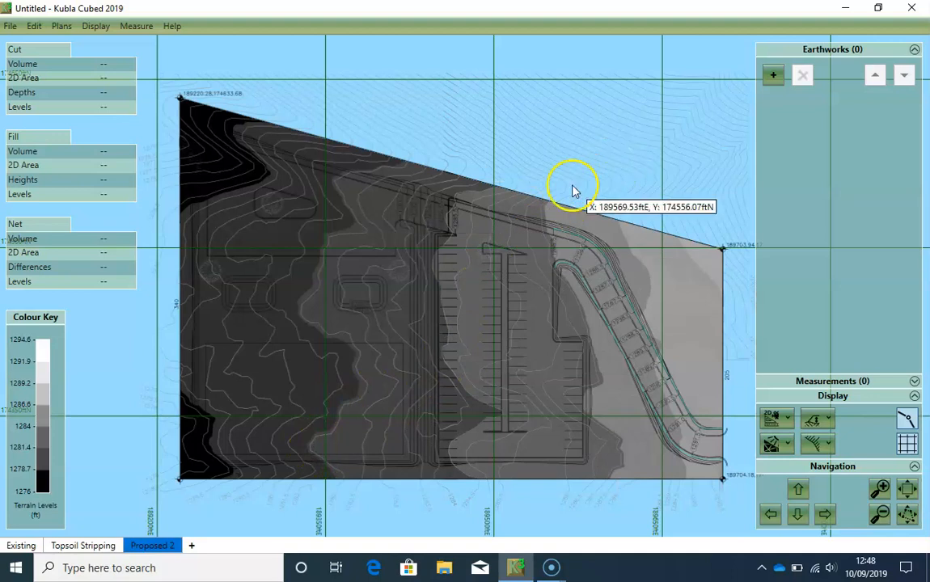
click(773, 74)
click(833, 355)
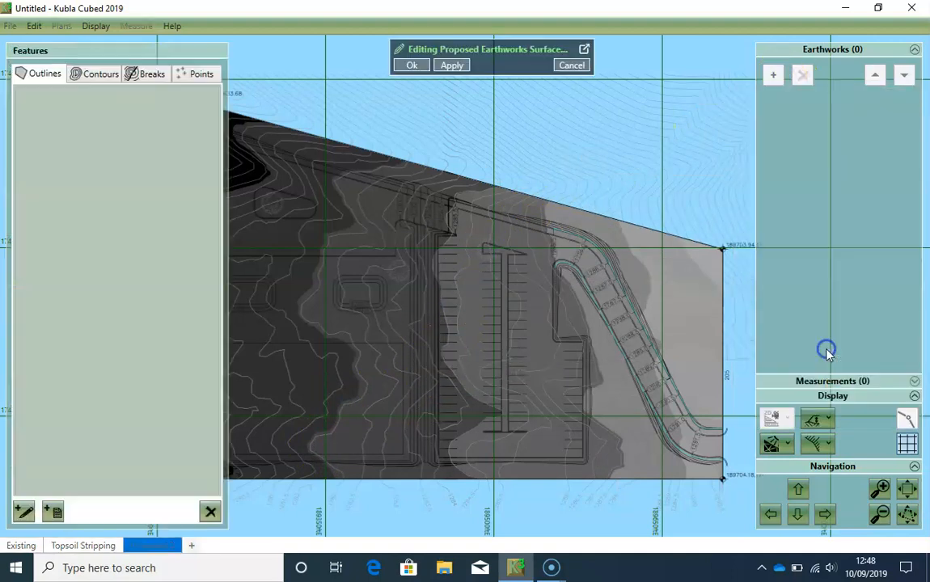
- Open the proposed earthworks surface editor in its own maximized window
click(585, 50)
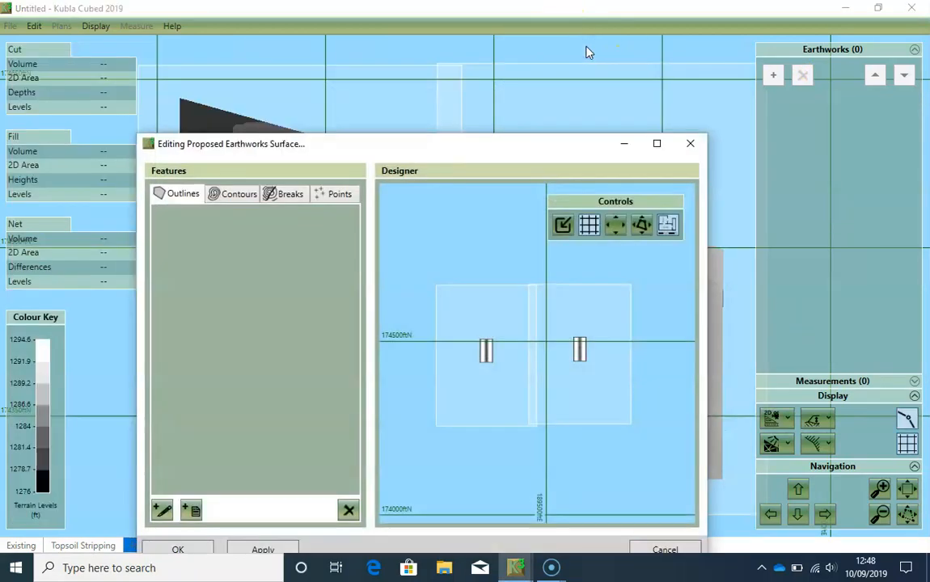
click(657, 143)
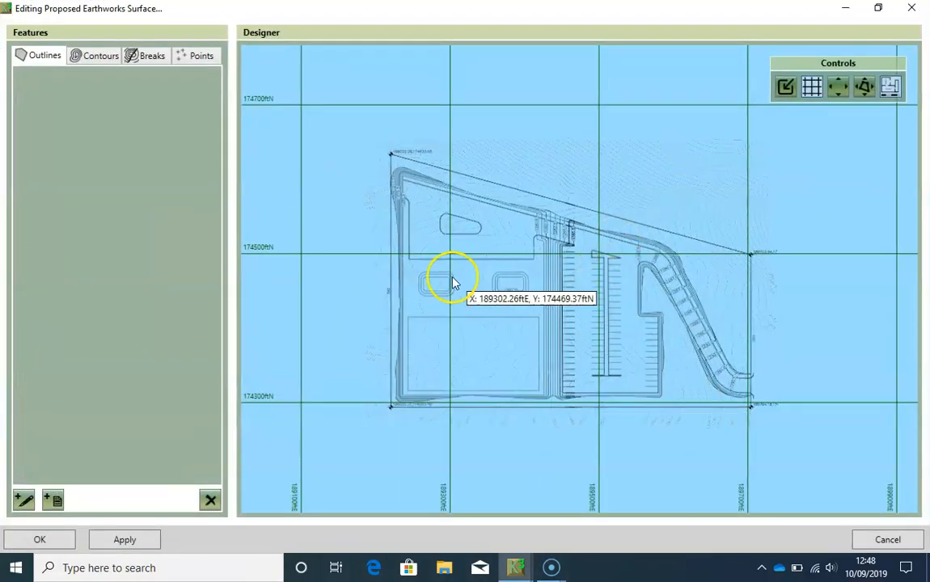
scroll(504, 266, up, 1)
scroll(508, 270, up, 2)
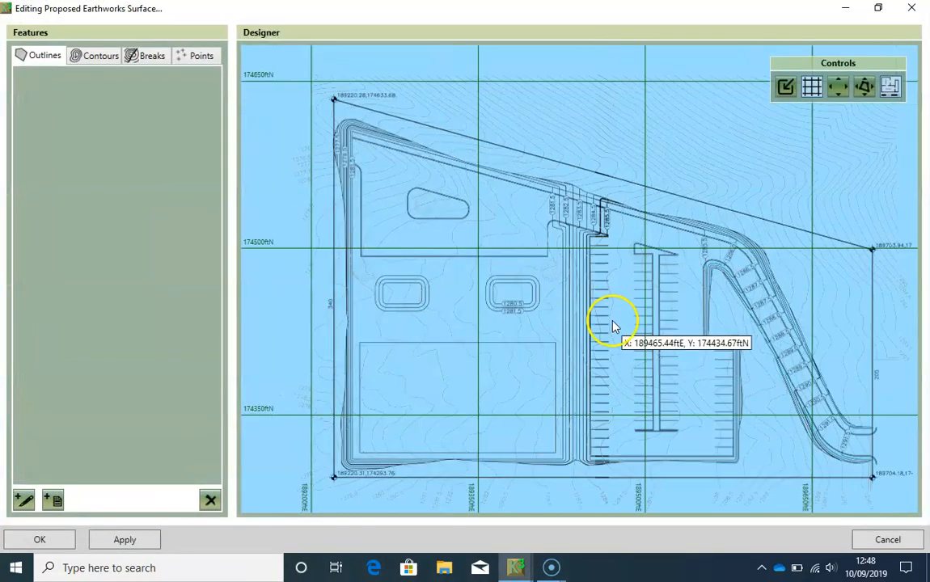
- Start a new site outline that is drawn exactly on screen and uses ground levels
click(25, 501)
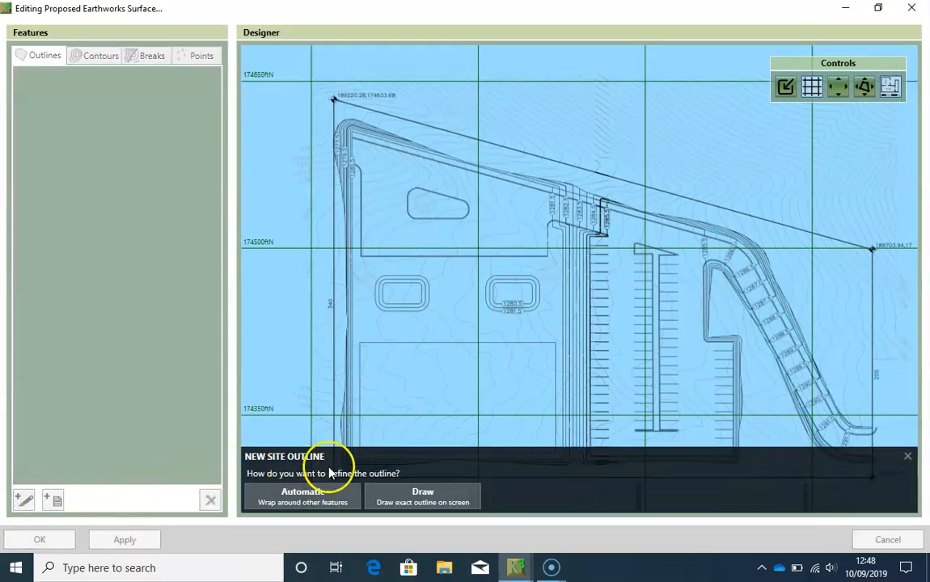
click(414, 503)
click(441, 467)
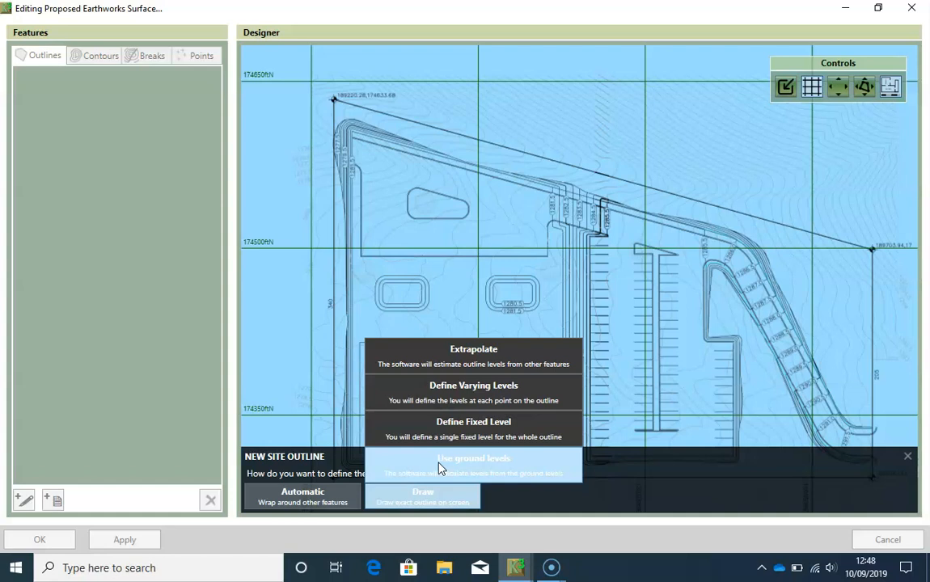
click(440, 465)
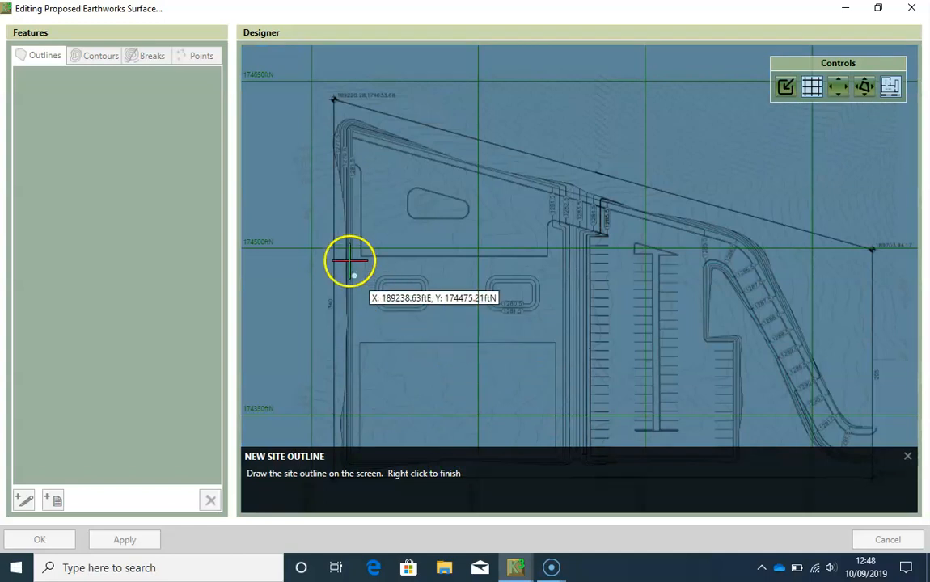
- Trace the site outline along the outermost proposed contours, around the northwest corner and eastward down the northern slope
scroll(354, 243, up, 2)
scroll(358, 238, up, 1)
middle_drag(359, 146, 388, 330)
scroll(390, 208, up, 3)
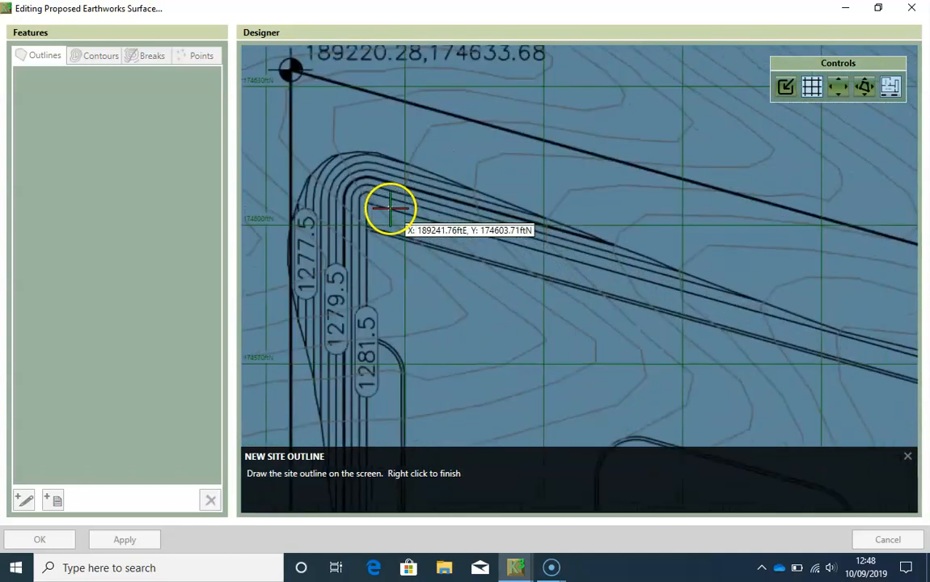
scroll(332, 162, up, 2)
scroll(291, 173, up, 1)
click(281, 178)
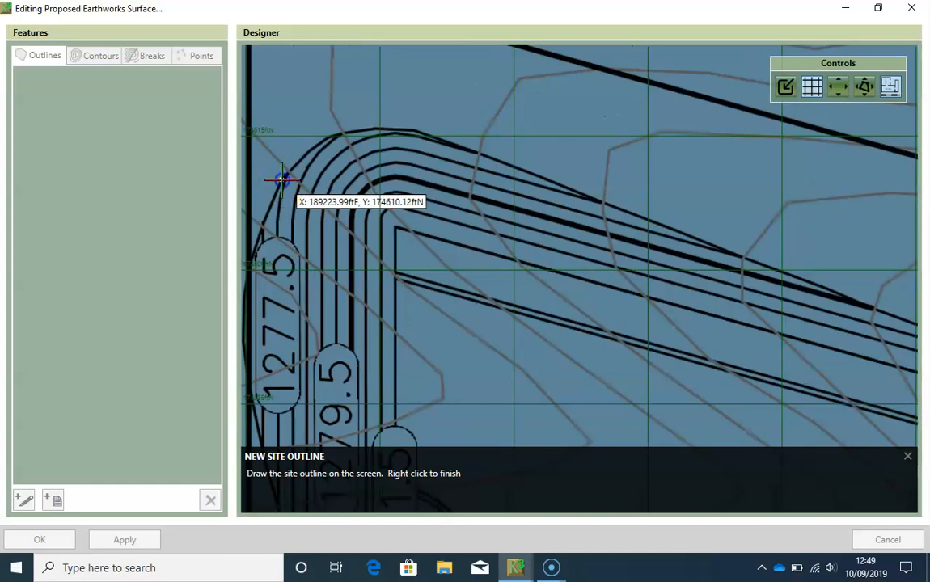
click(330, 140)
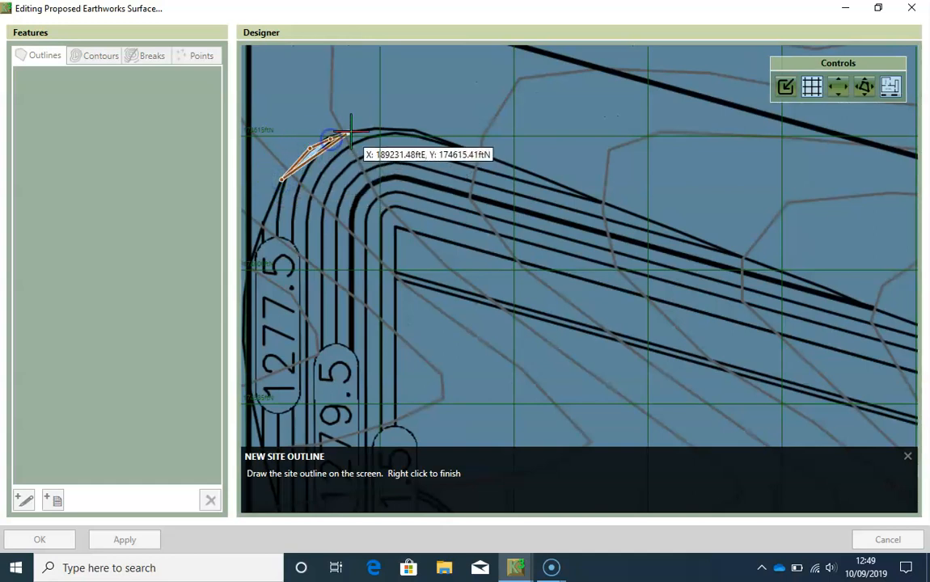
click(343, 129)
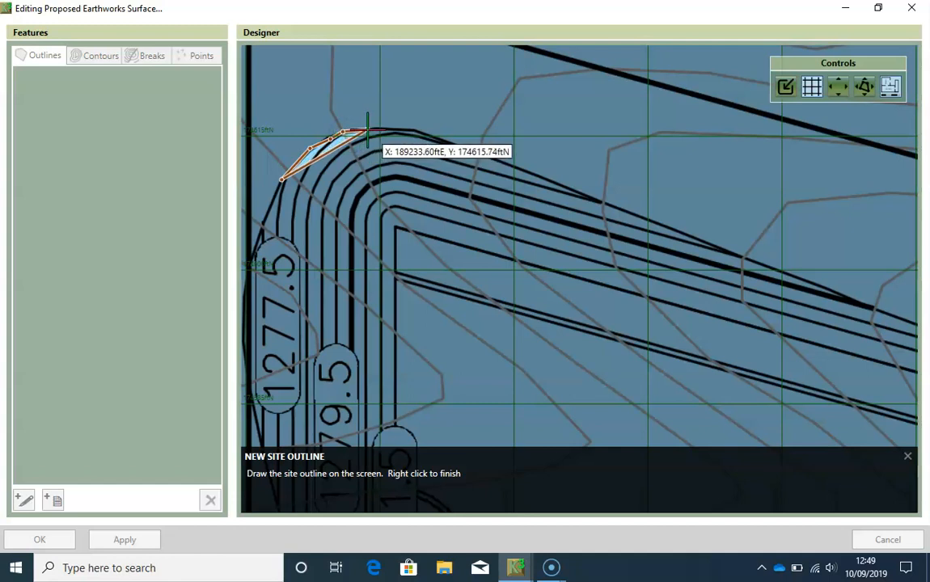
click(372, 130)
click(416, 129)
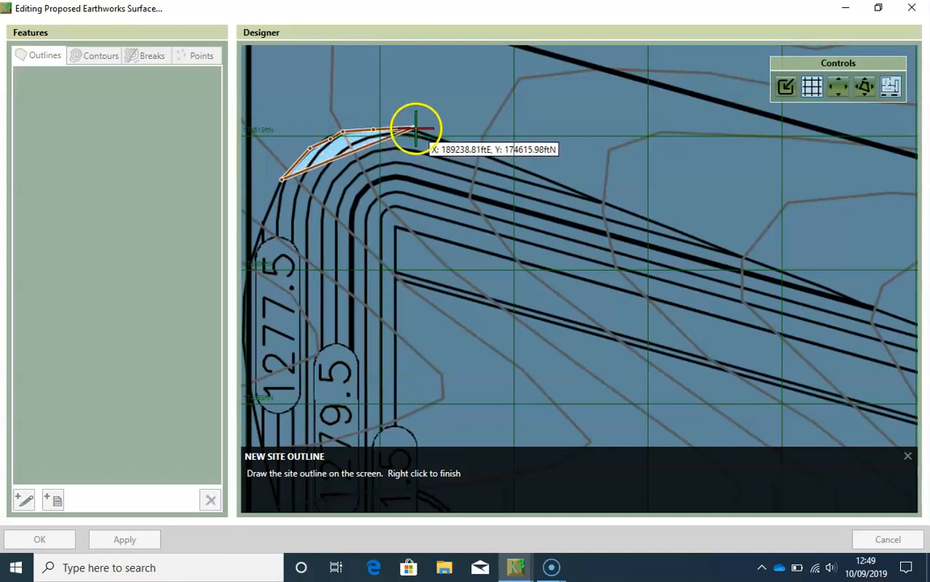
click(479, 163)
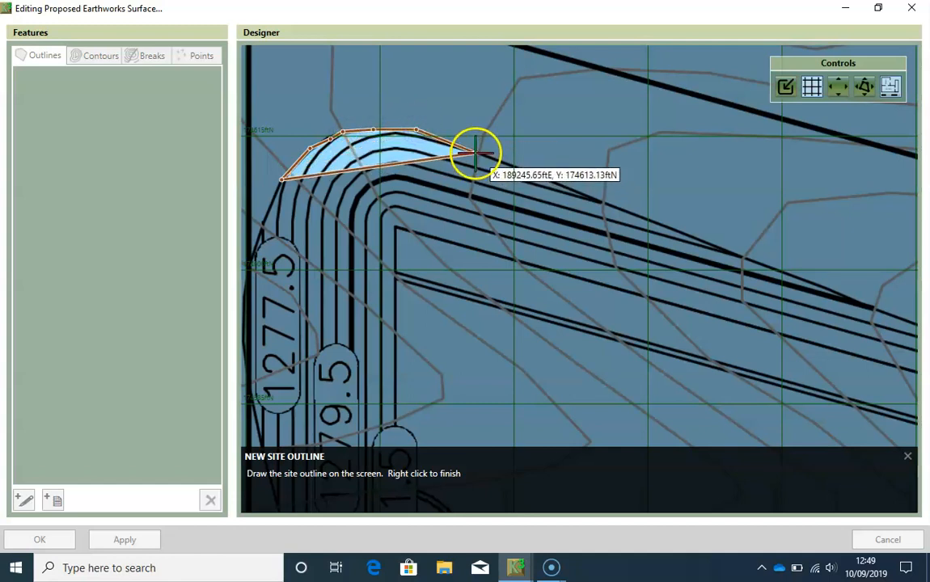
click(475, 152)
click(569, 188)
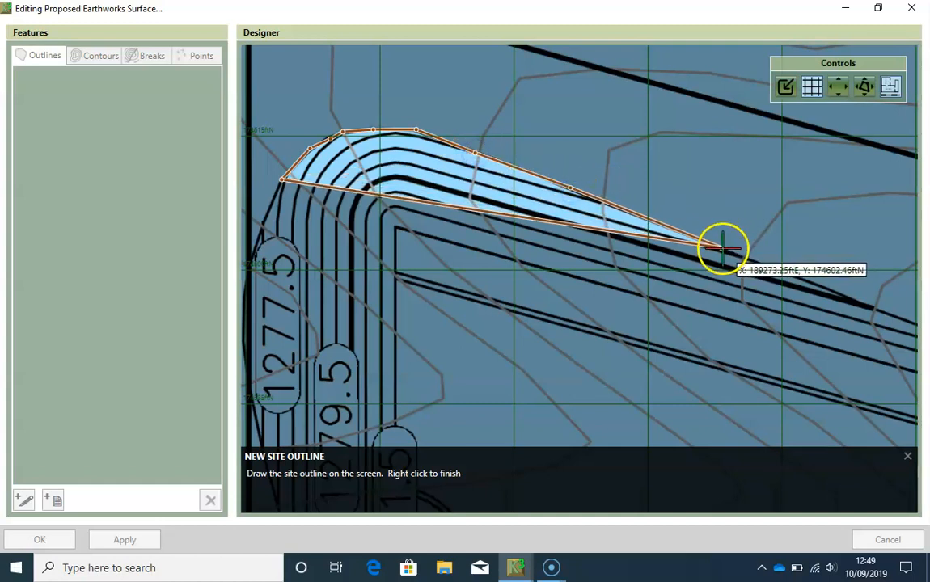
scroll(552, 202, up, 4)
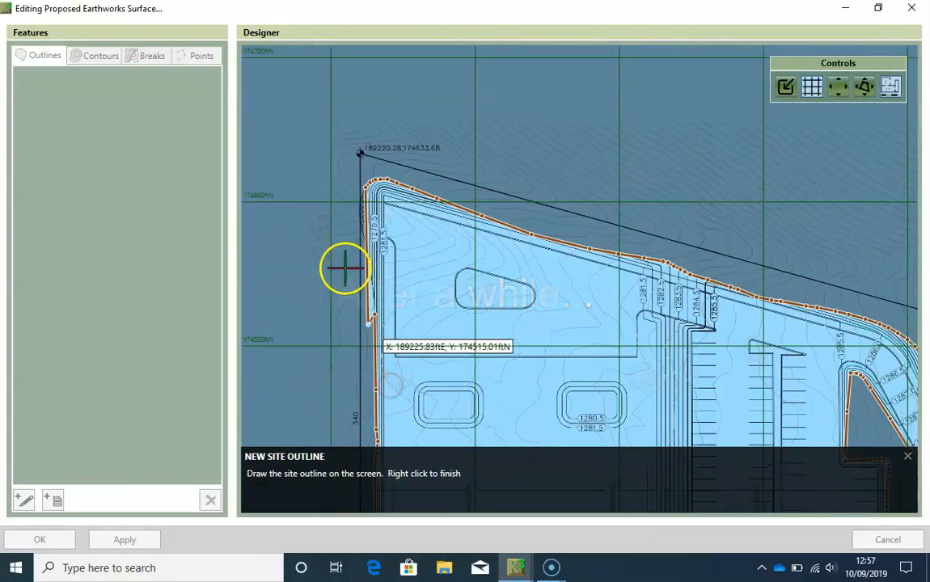
- Continue the site outline northward up the western edge, following the outer ends of the proposed contours
scroll(343, 251, up, 3)
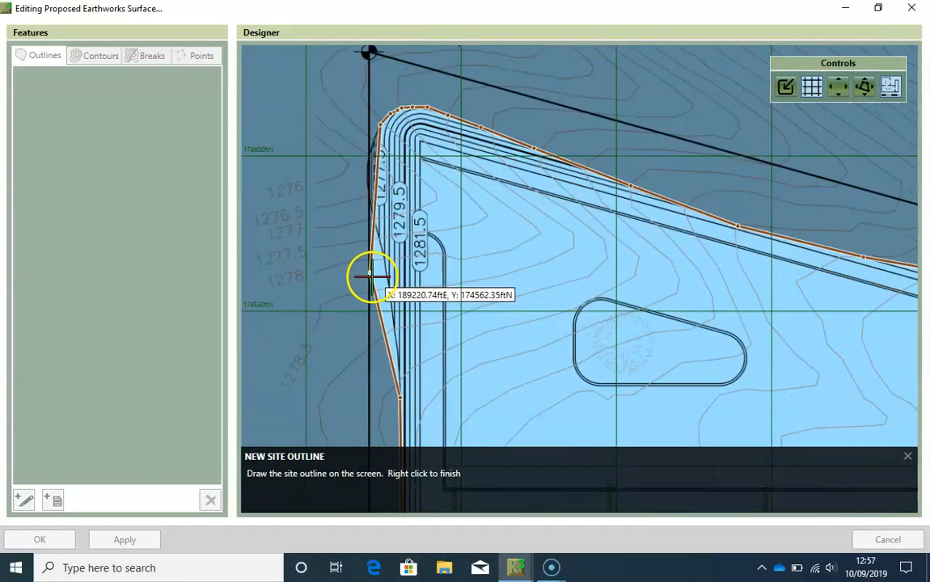
scroll(372, 291, up, 2)
scroll(388, 340, up, 3)
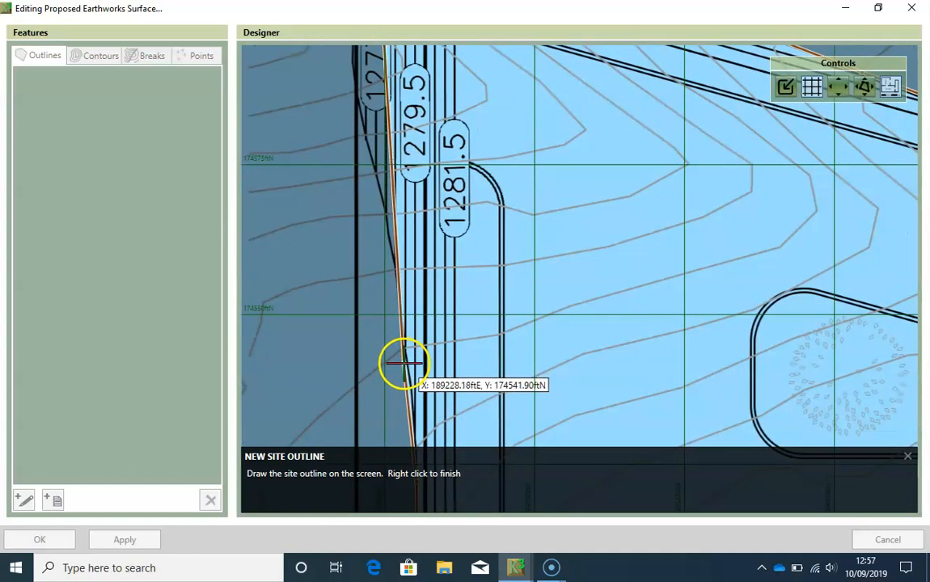
click(410, 391)
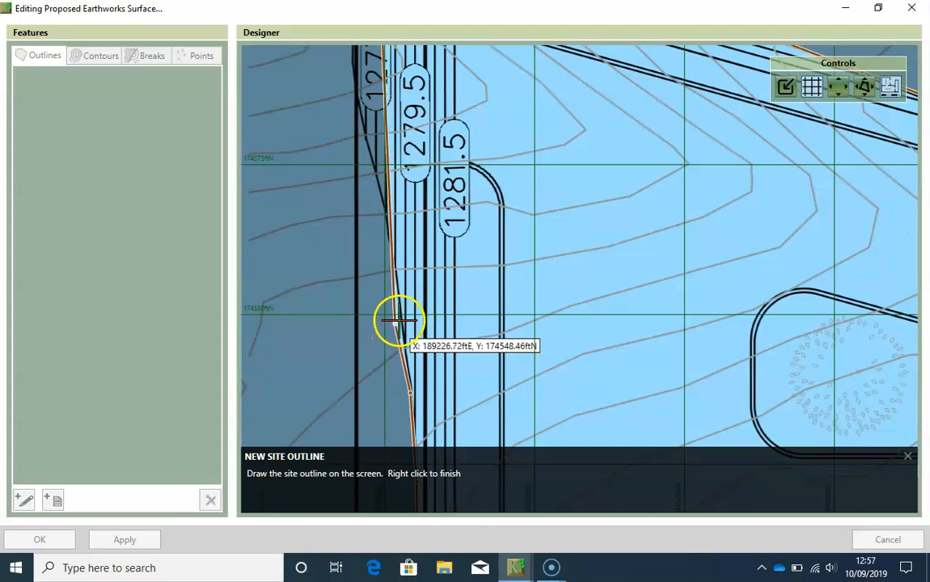
click(390, 266)
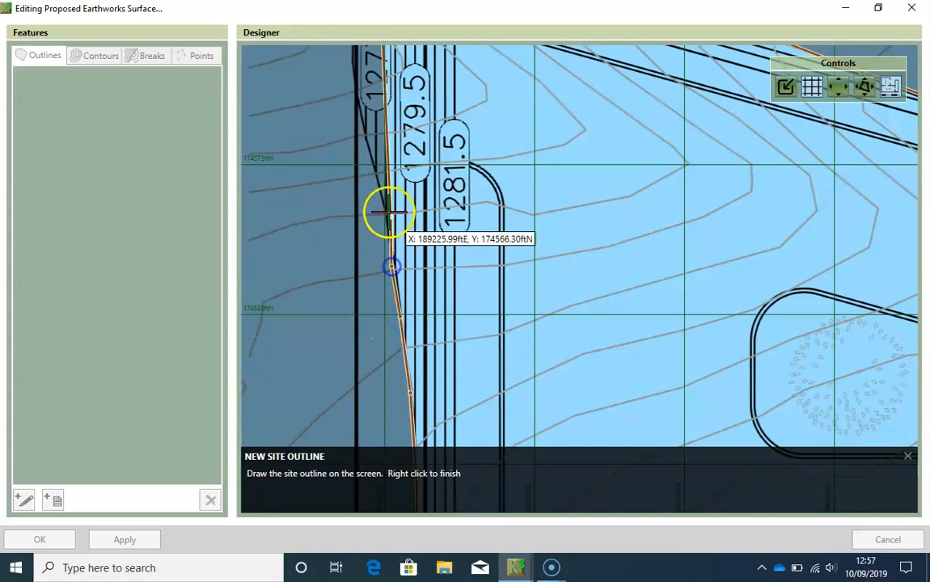
click(382, 203)
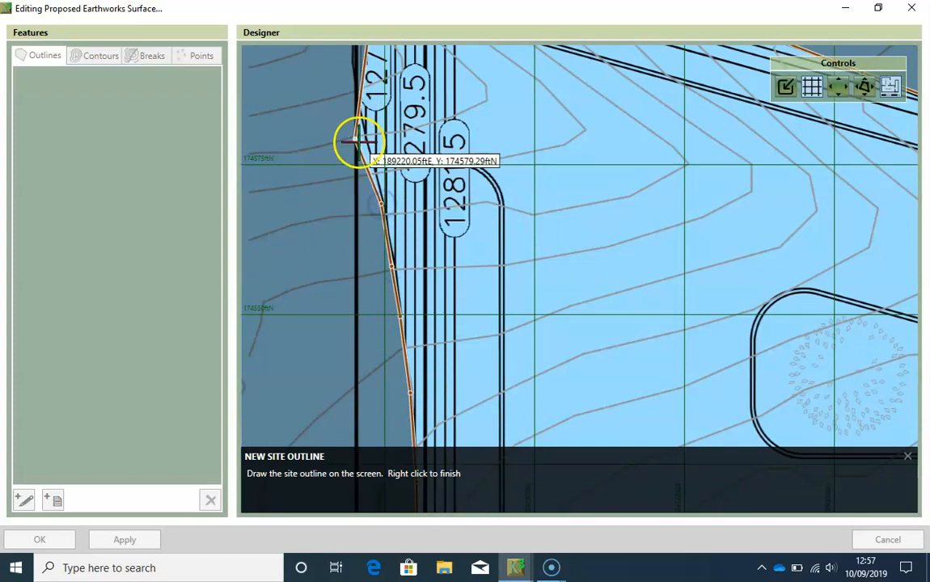
scroll(345, 114, up, 2)
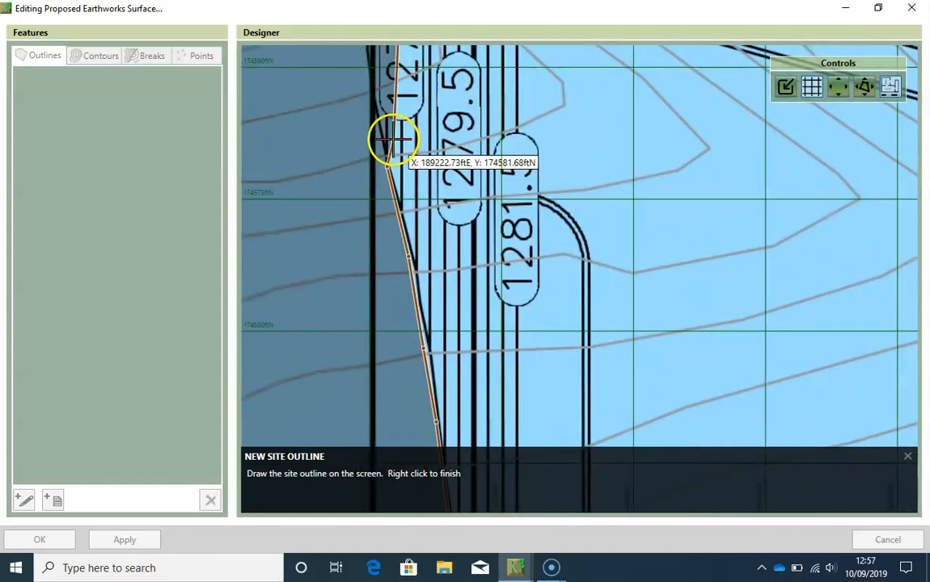
click(375, 111)
- Trace the last stretch of the outline beside the 1277.5 contour up to its start point and finish it without a tag
middle_drag(369, 99, 381, 304)
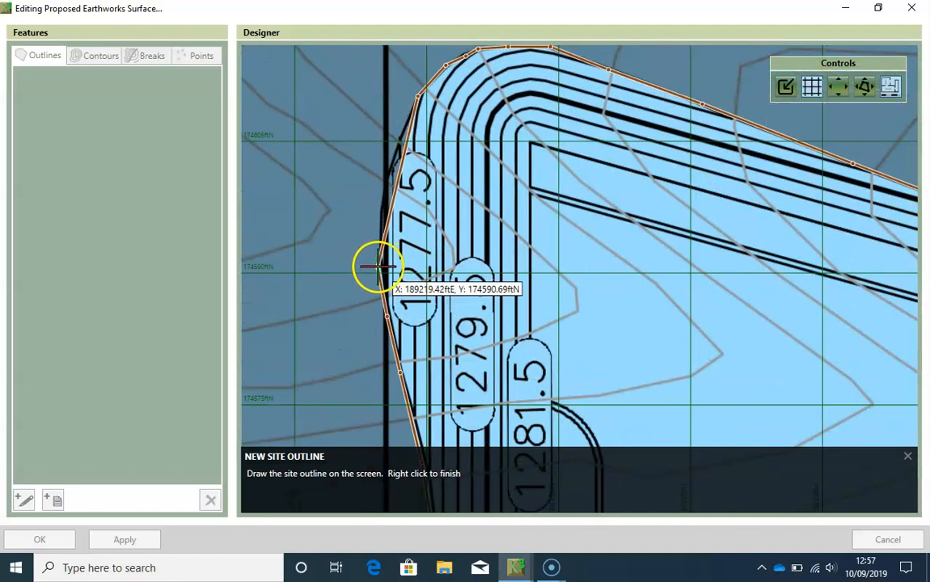
click(379, 253)
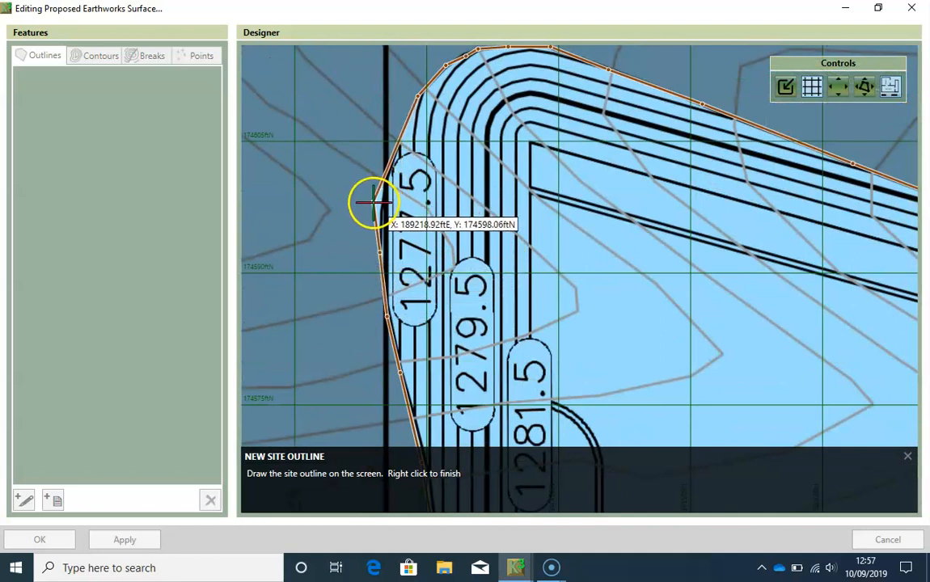
click(377, 208)
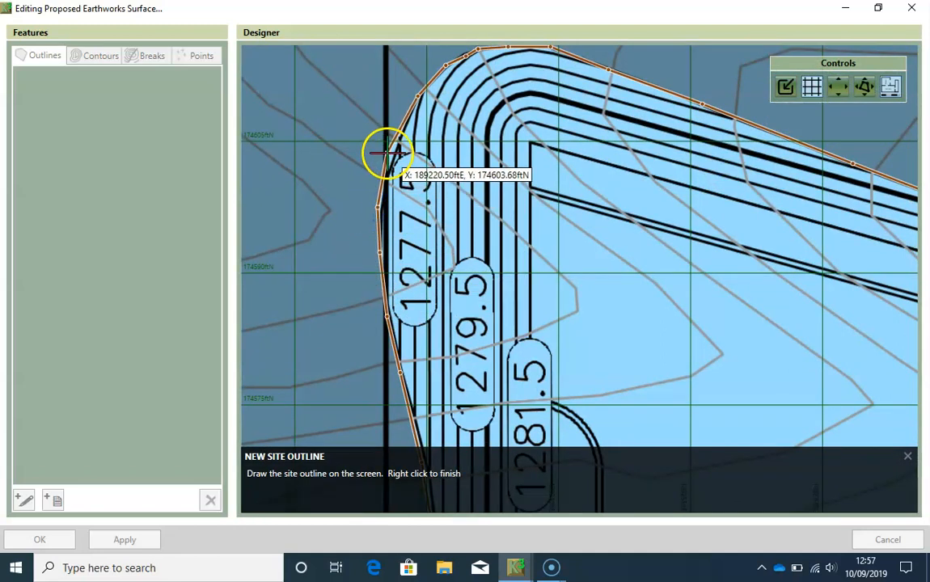
click(384, 174)
click(394, 136)
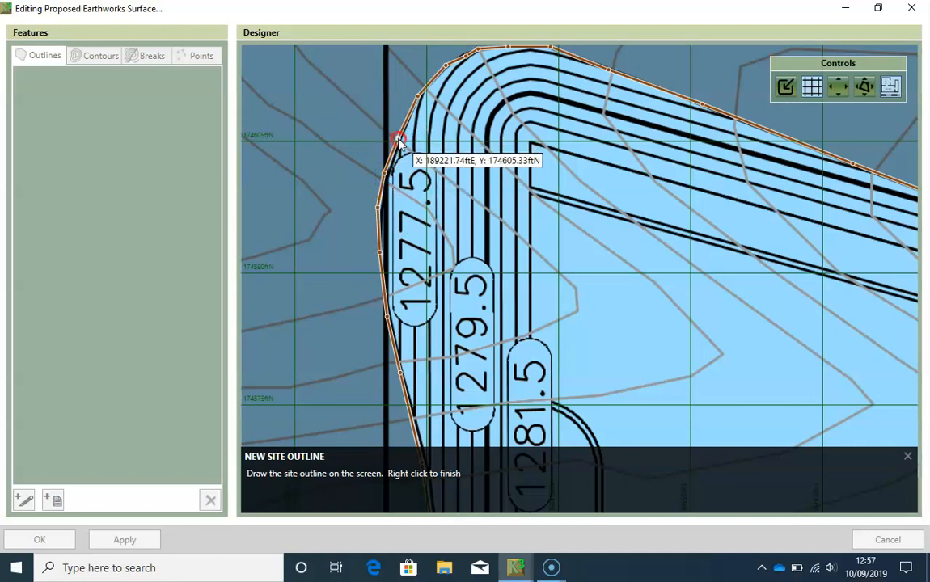
right_click(399, 139)
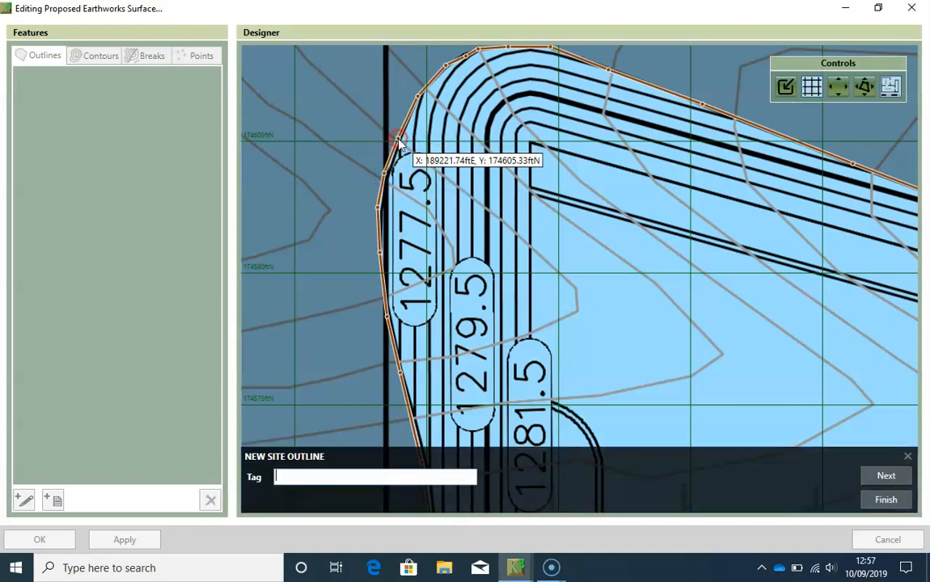
click(887, 501)
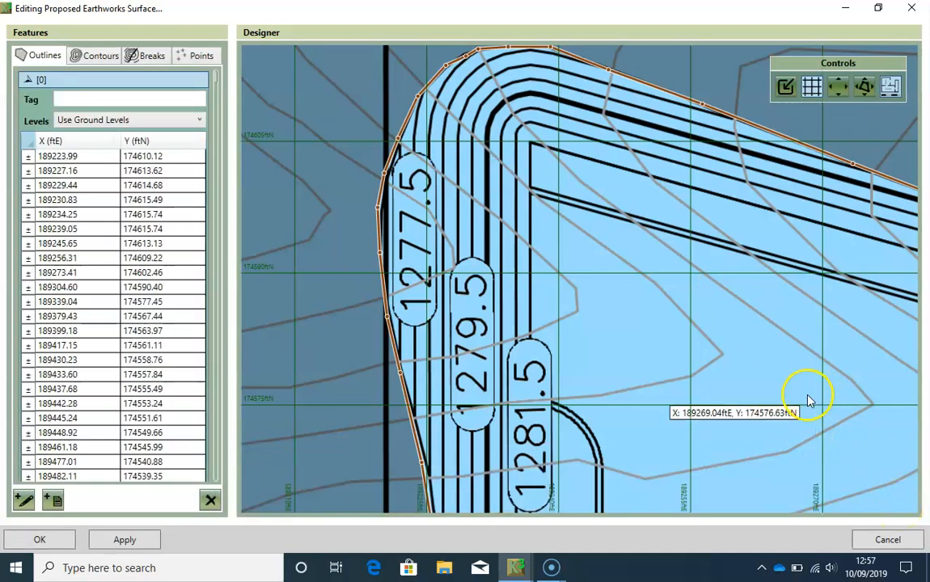
- Start a new contour line along the north side of the innermost 1280.5 contour of the eastern rectangular basin
scroll(809, 396, down, 3)
drag(830, 409, 555, 252)
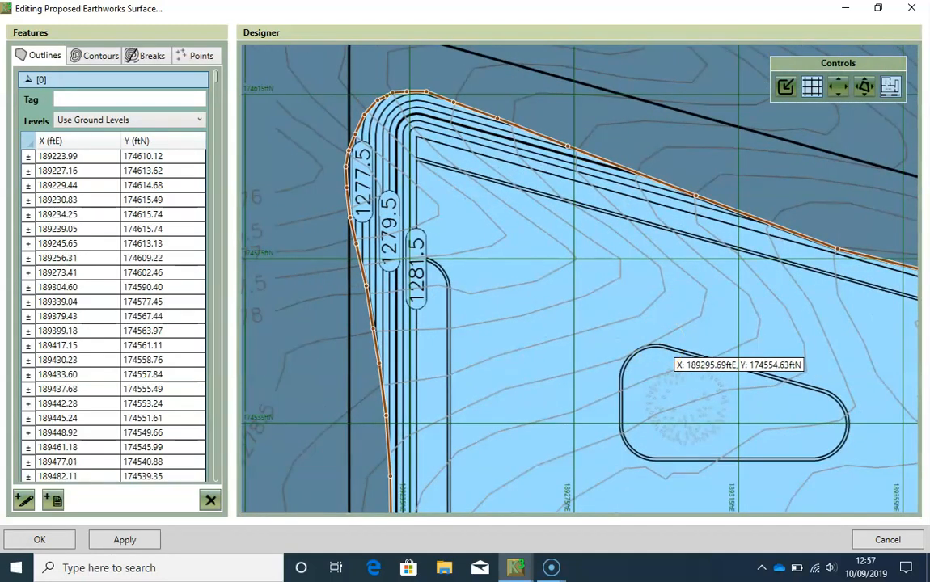
scroll(660, 340, down, 5)
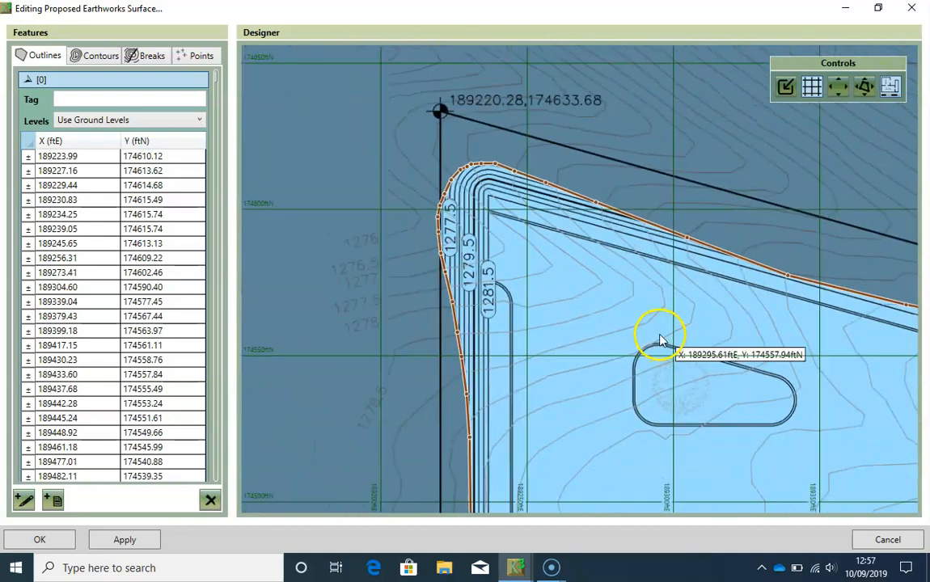
drag(678, 352, 585, 299)
scroll(468, 332, down, 2)
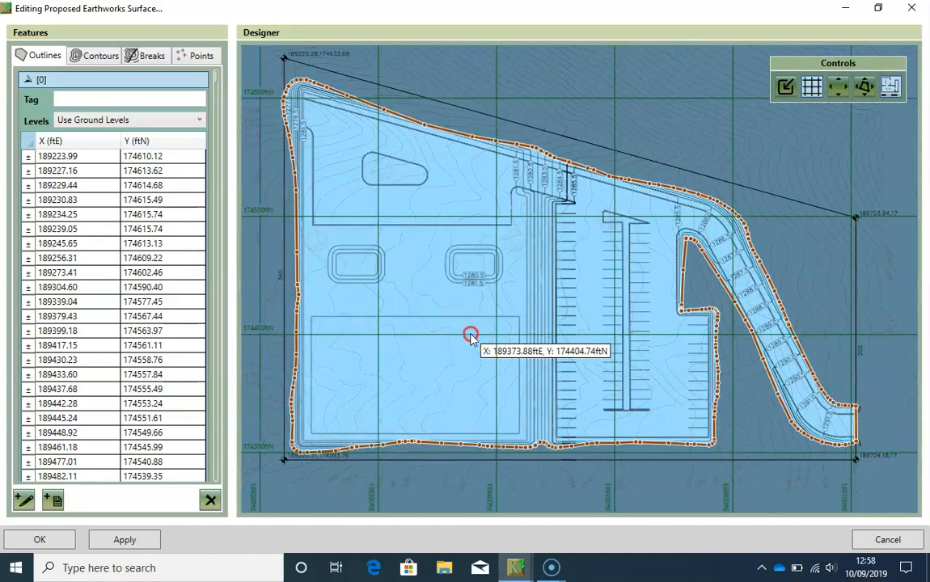
scroll(473, 332, up, 1)
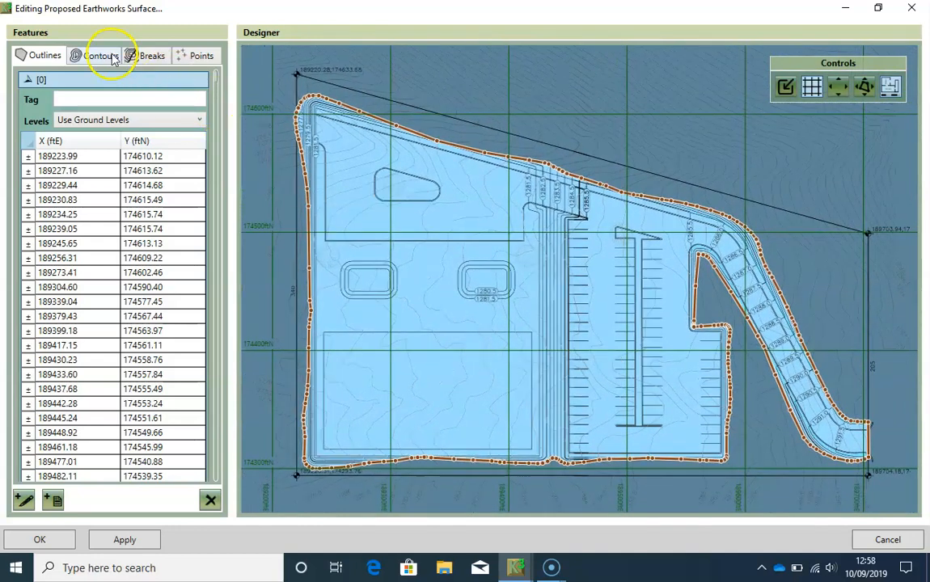
click(108, 55)
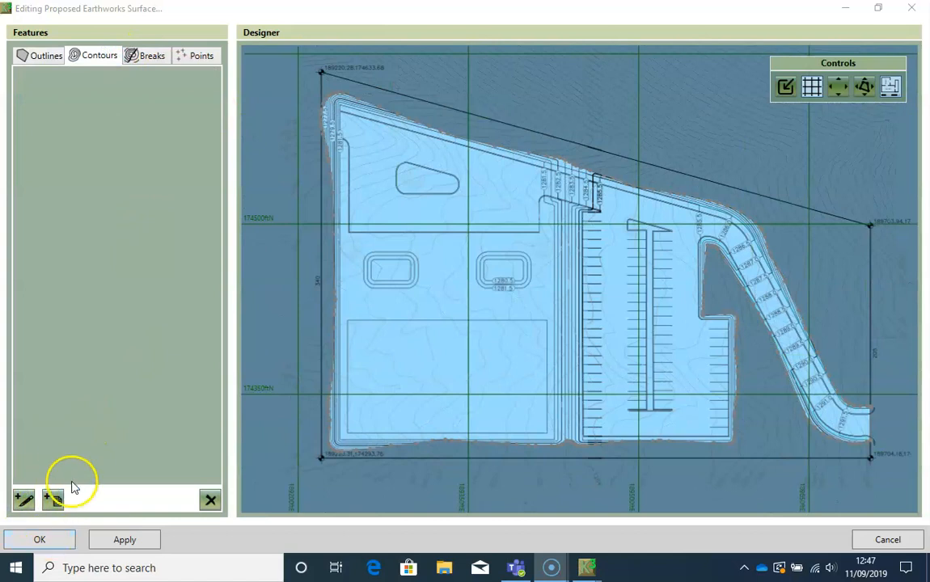
click(23, 499)
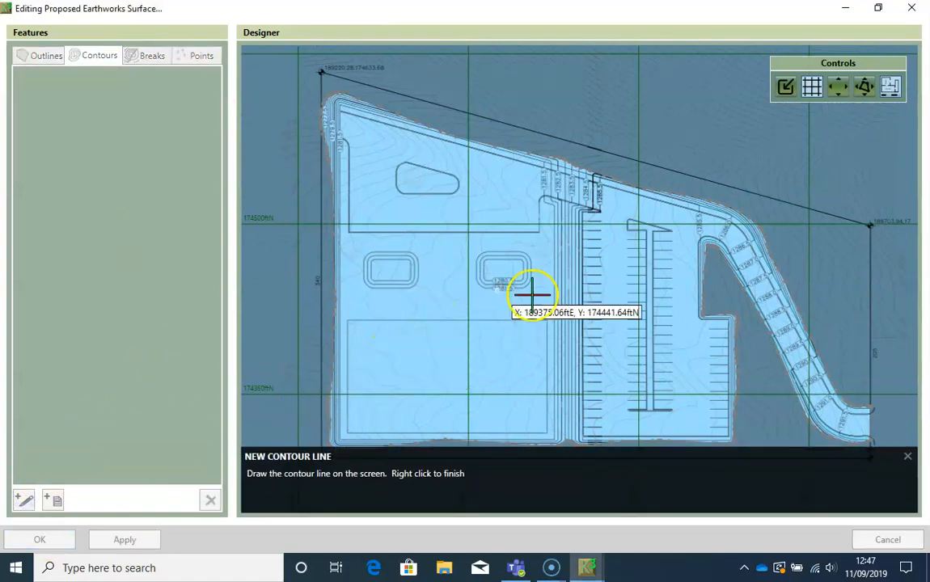
scroll(533, 299, up, 3)
scroll(465, 231, up, 6)
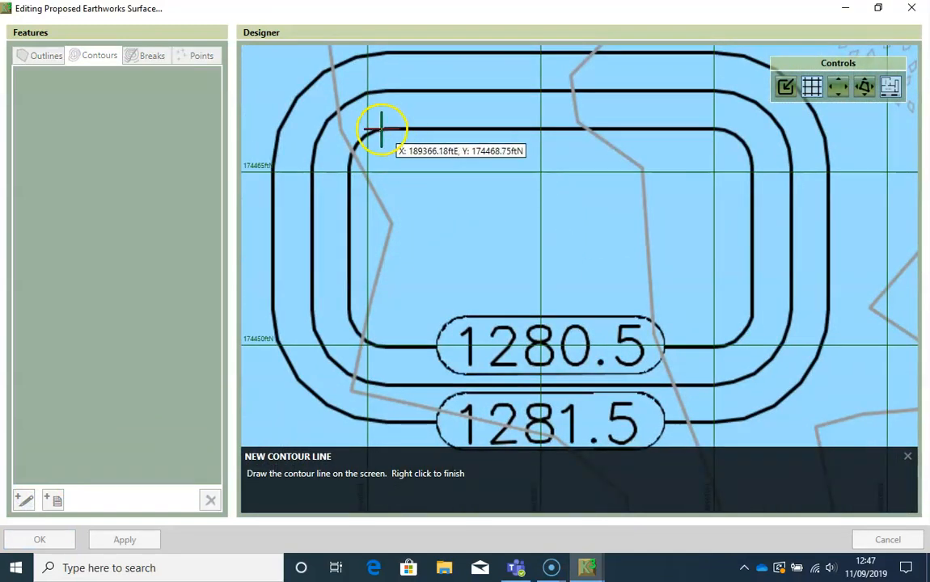
click(387, 129)
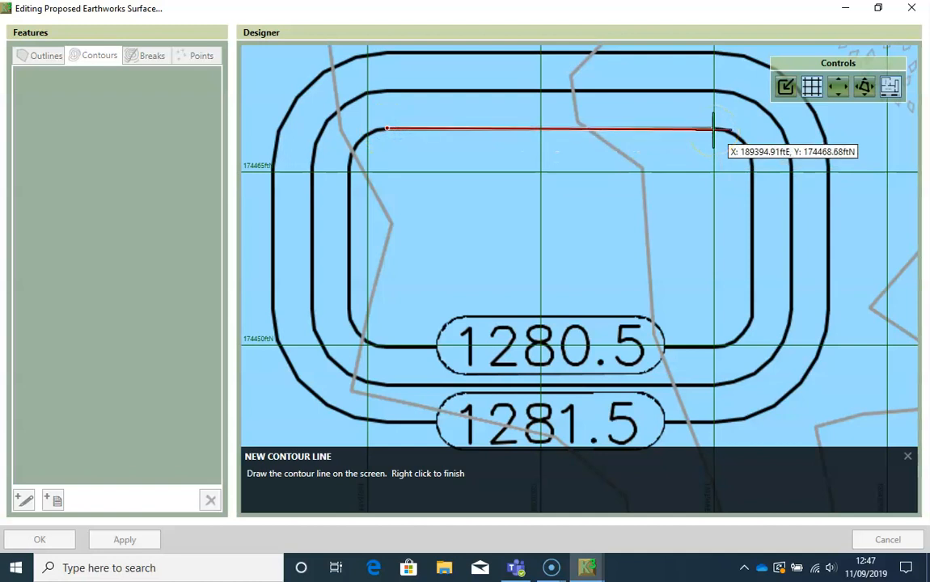
click(715, 129)
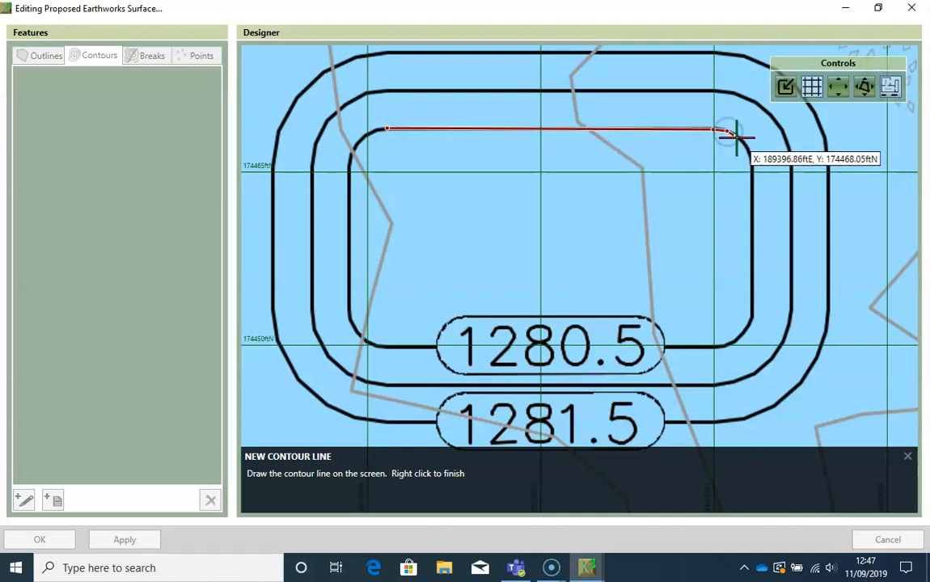
- Continue the contour line around the northeast corner, down the east side and along the south side to the southwest corner
click(738, 138)
click(752, 160)
drag(752, 187, 754, 314)
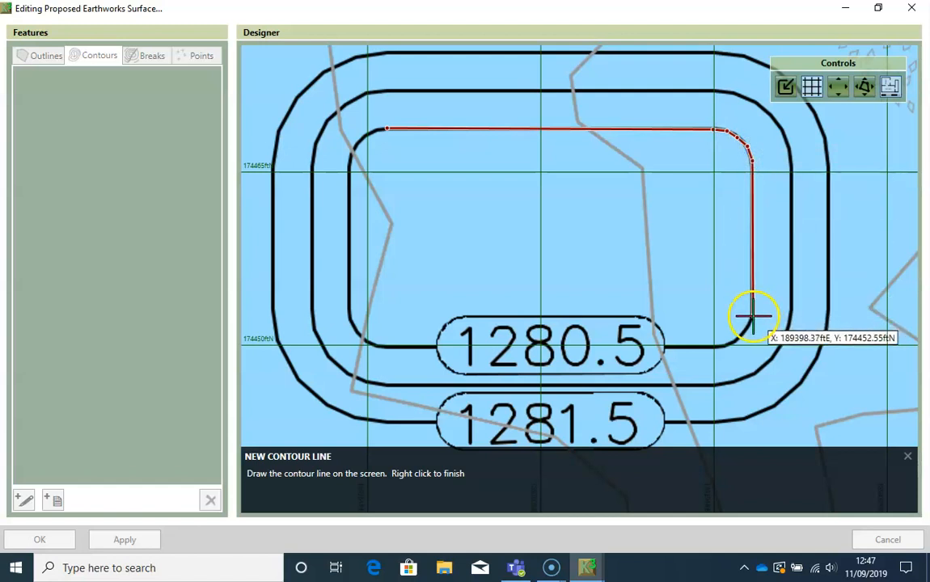
click(744, 329)
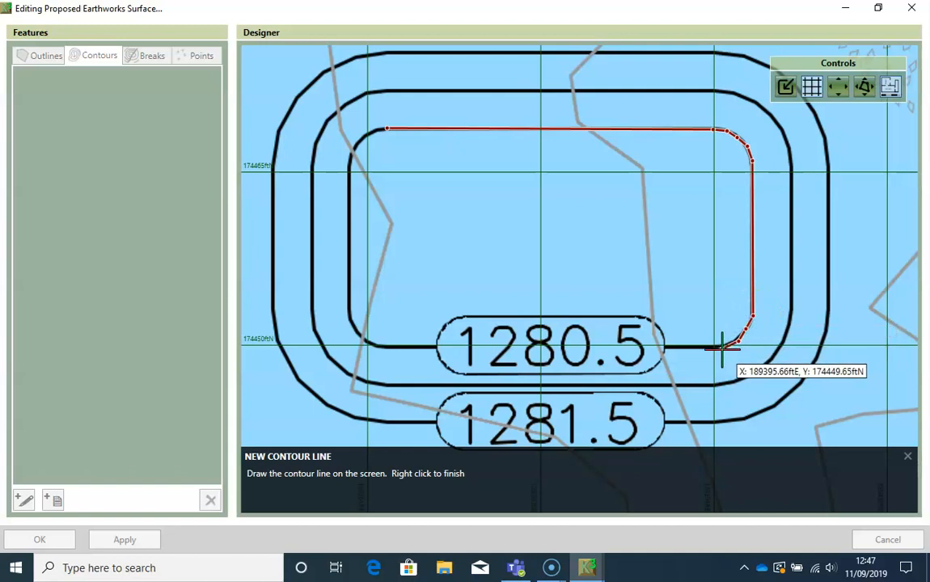
click(725, 344)
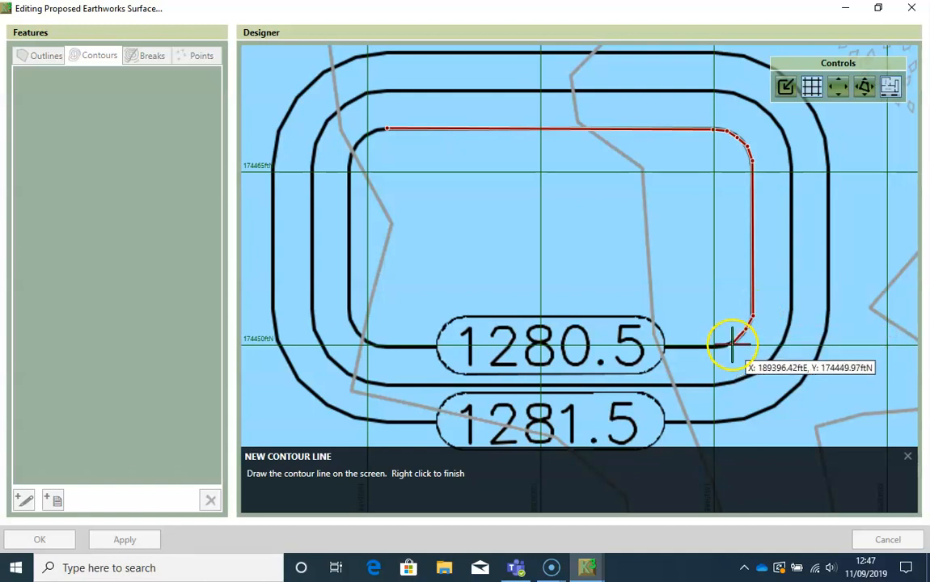
click(734, 343)
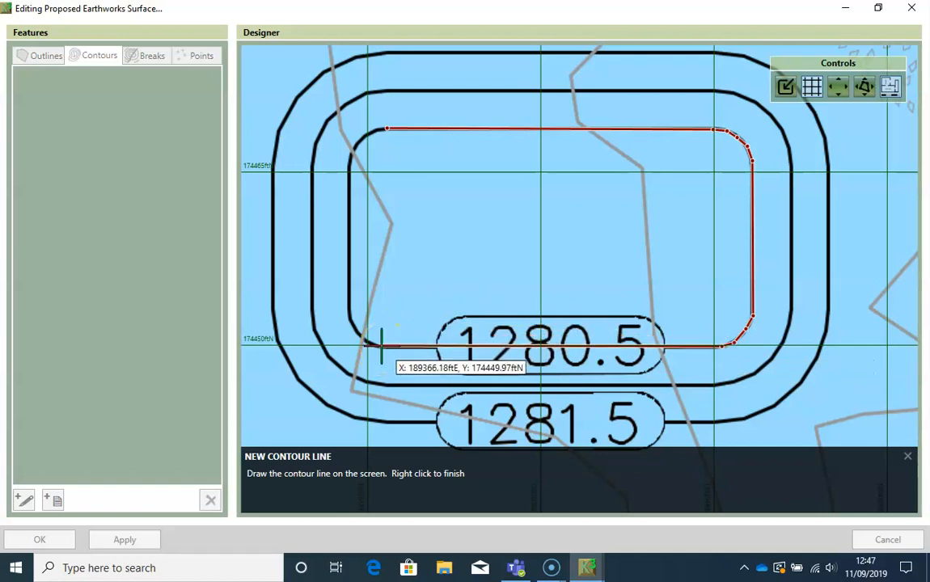
click(380, 345)
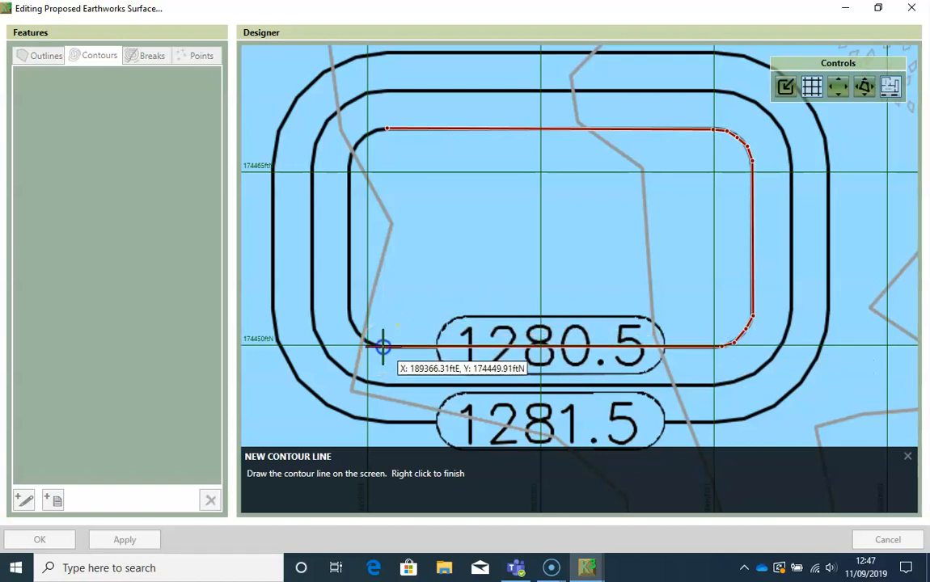
- Trace the west side back to the start point and save the line as a closed contour at level 1280.5 ft
click(350, 318)
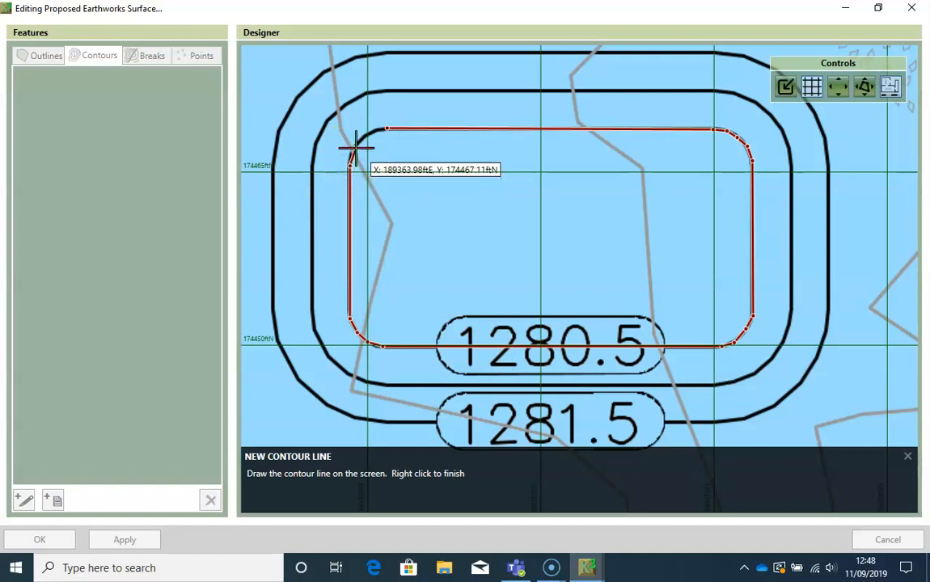
click(356, 148)
click(364, 137)
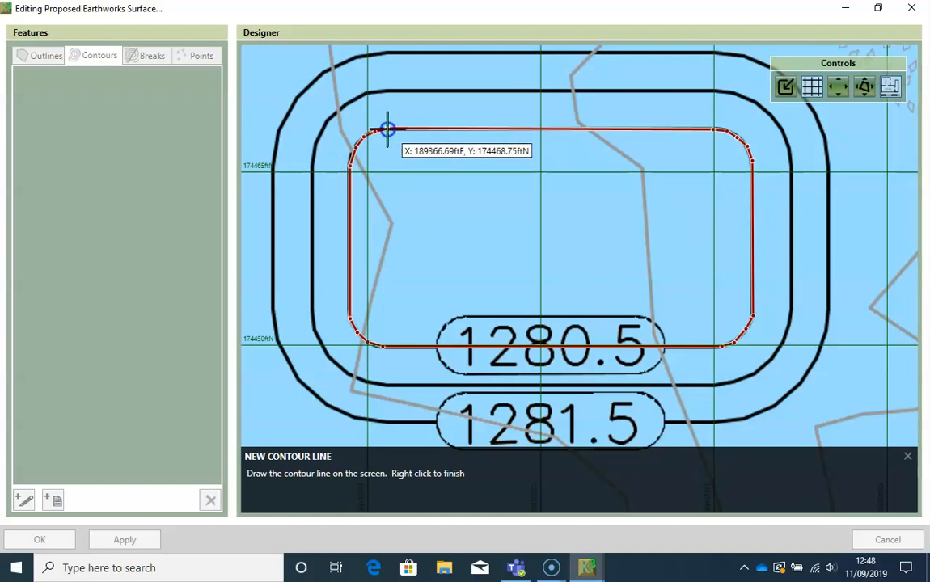
right_click(388, 129)
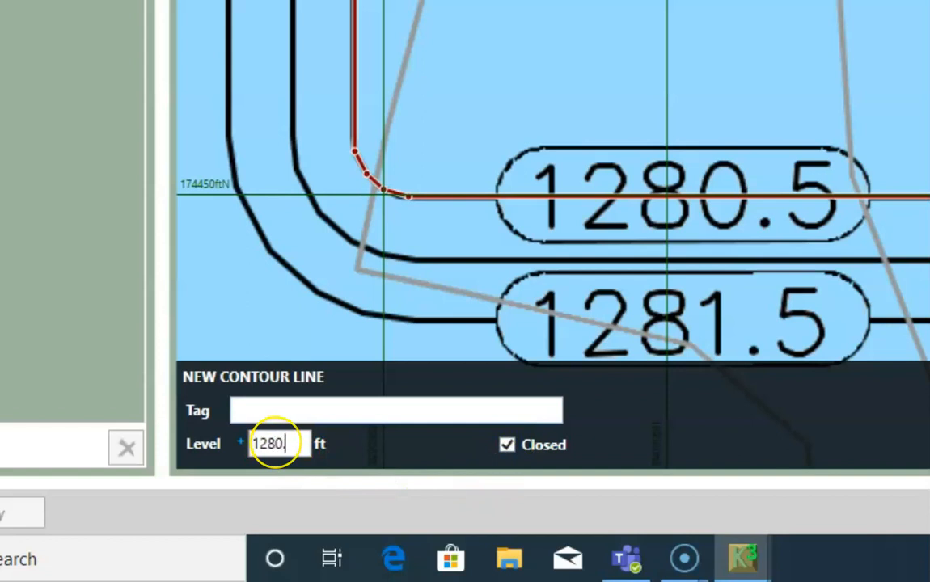
key(Return)
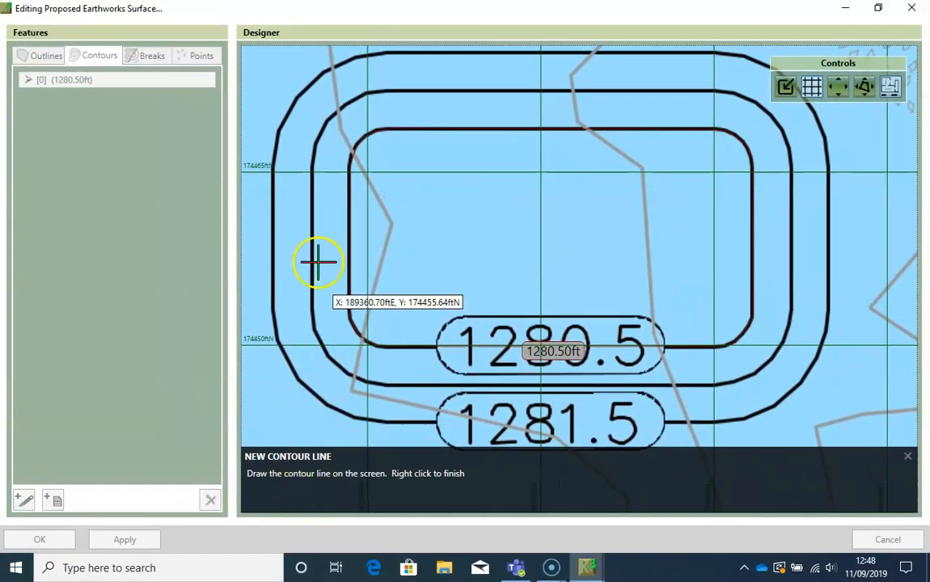
- Begin the middle contour ring of the basin at its northwest corner and trace along its north side
click(365, 92)
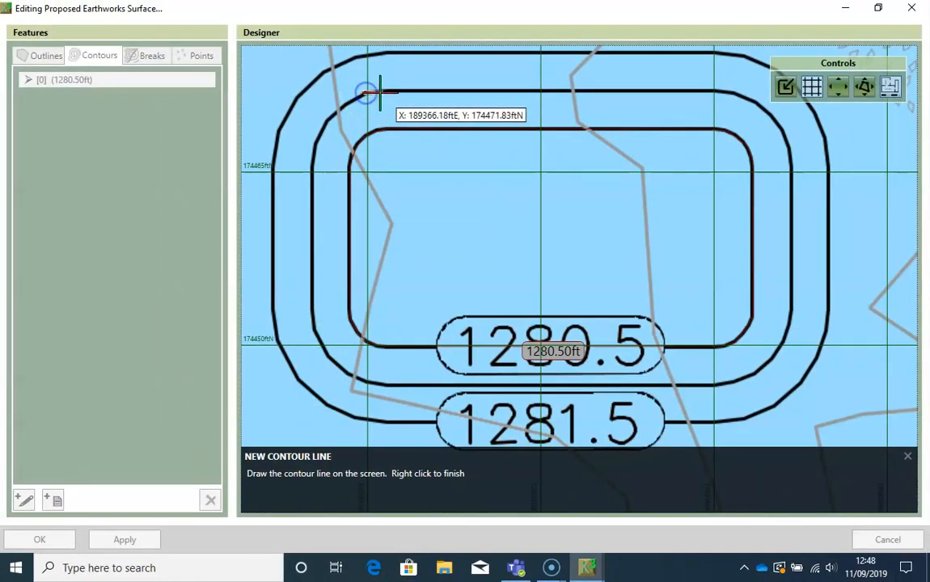
click(386, 92)
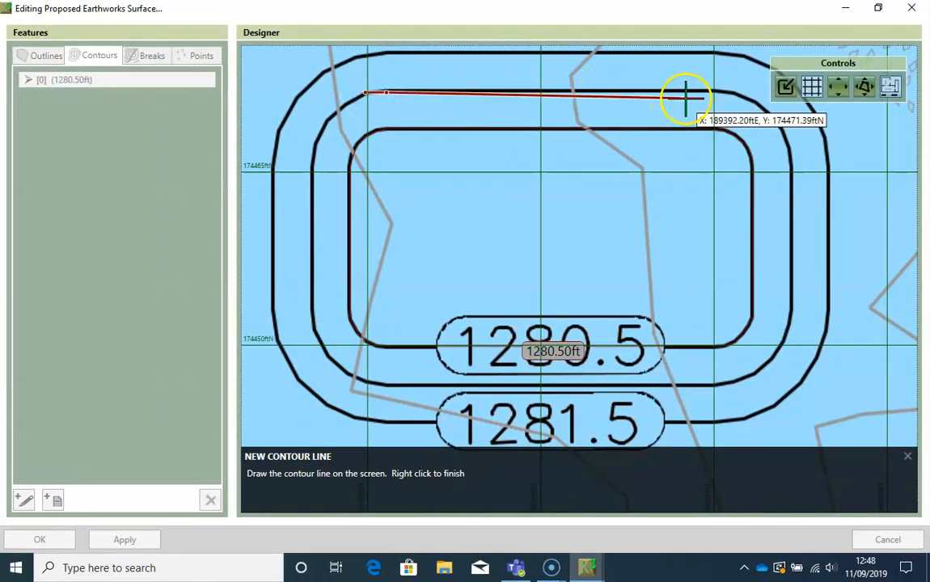
click(713, 93)
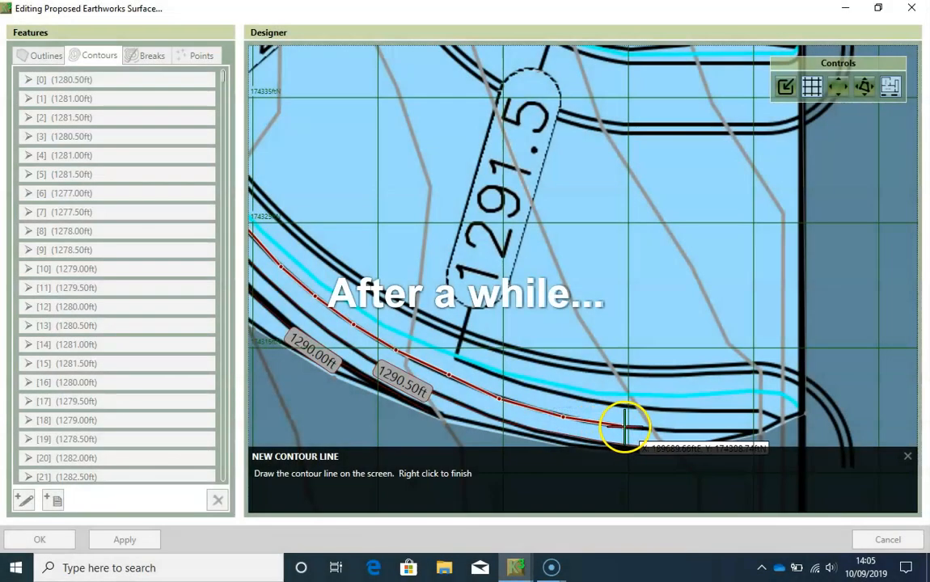
- Trace the last stretch of the contour along the access road's southern edge to the outline and save it at level 1291.00 ft
click(623, 425)
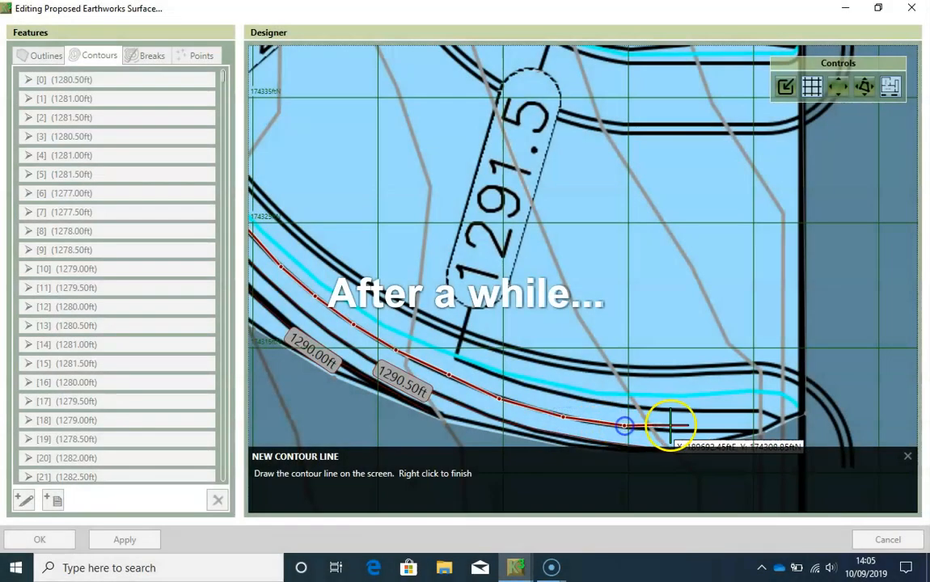
click(683, 431)
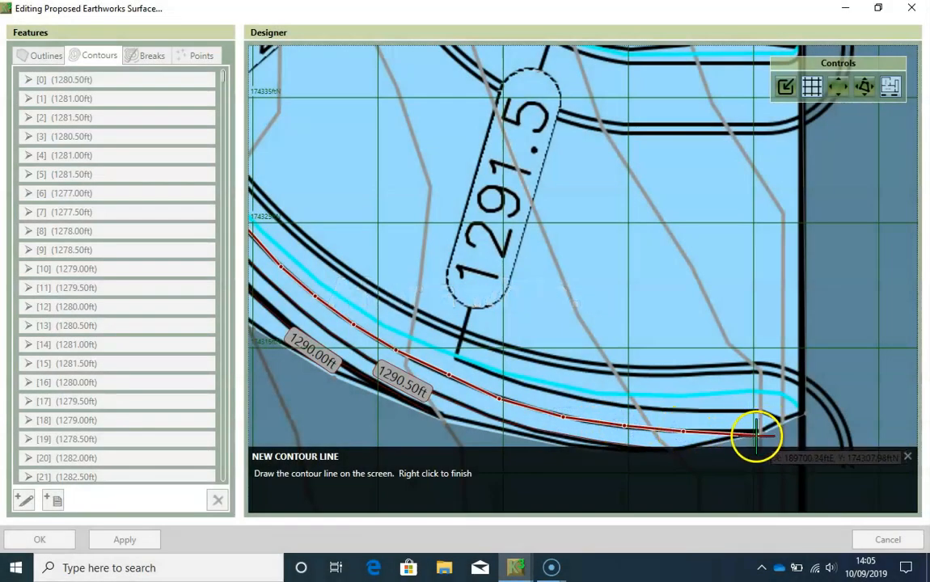
right_click(754, 434)
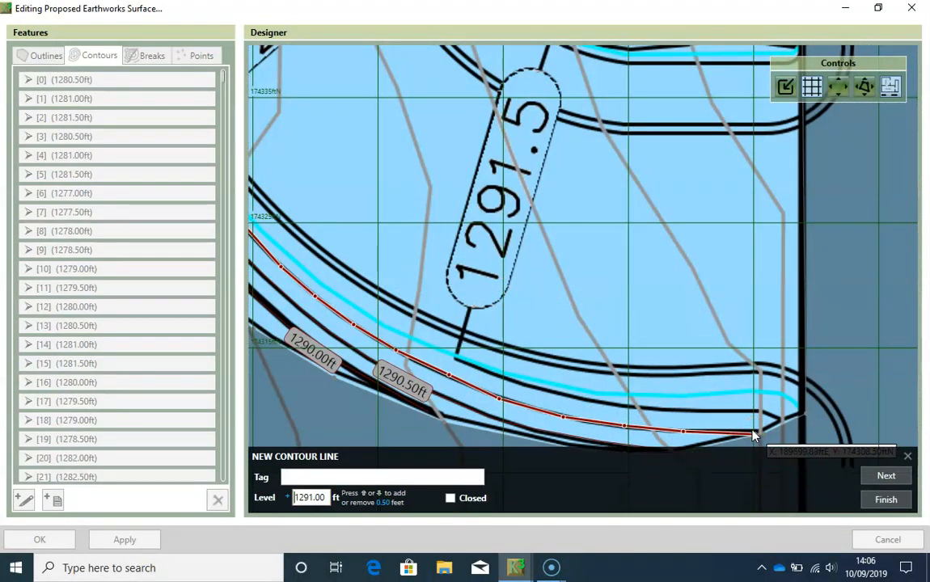
key(Return)
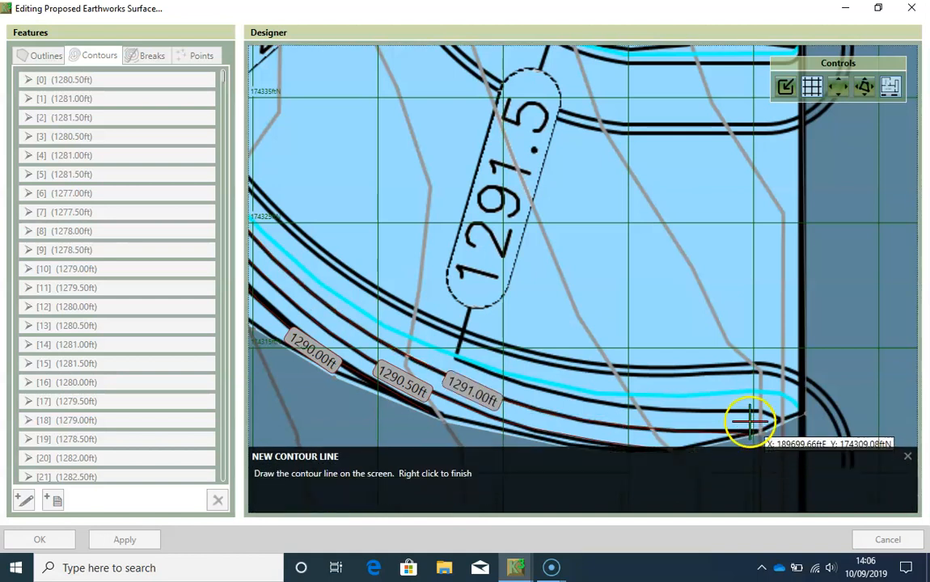
- Trace the 1291.5 contour from the outline on the road entrance's north side westward, then across the road through its label
scroll(482, 212, down, 2)
scroll(481, 212, down, 1)
scroll(436, 208, down, 1)
middle_drag(437, 204, 444, 328)
middle_drag(436, 234, 453, 272)
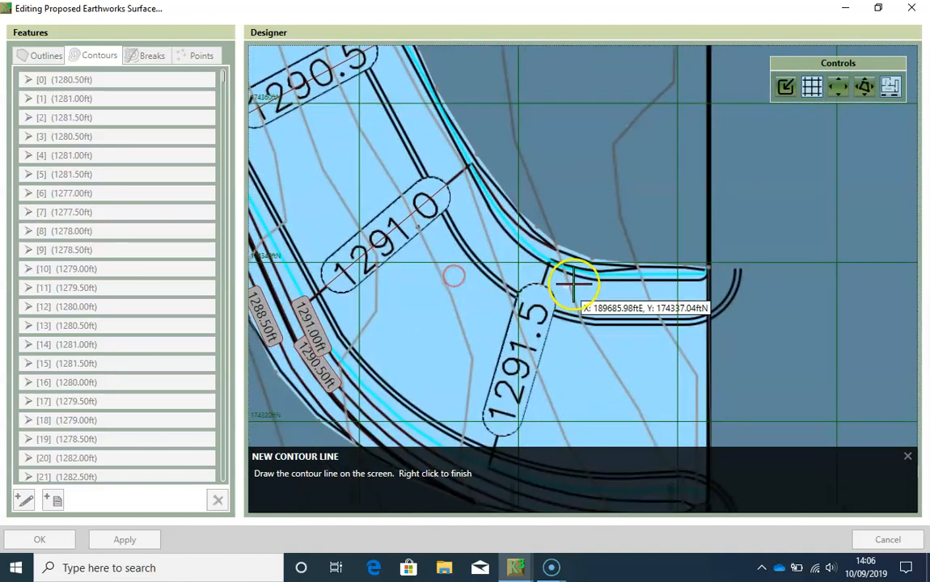
scroll(571, 281, up, 1)
scroll(577, 281, up, 1)
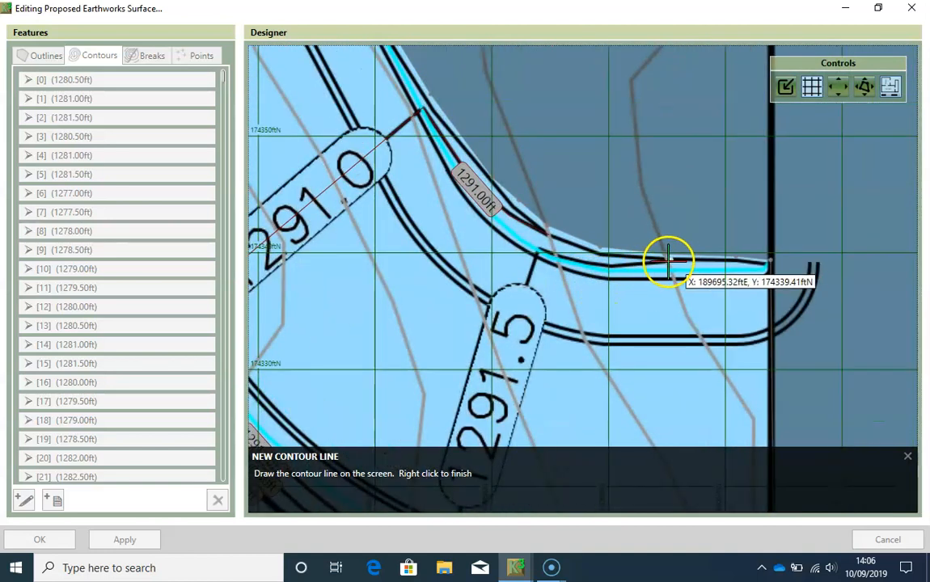
click(672, 259)
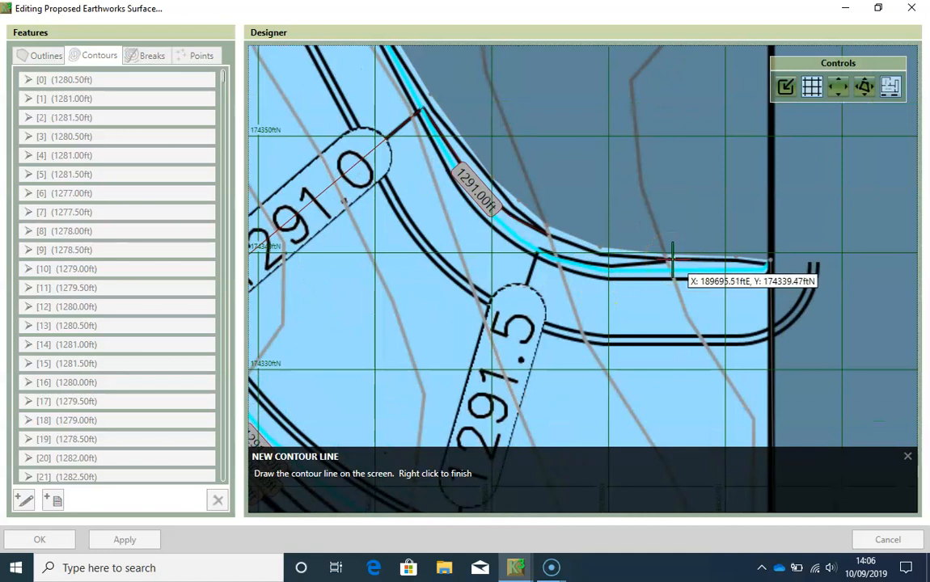
click(610, 265)
click(539, 248)
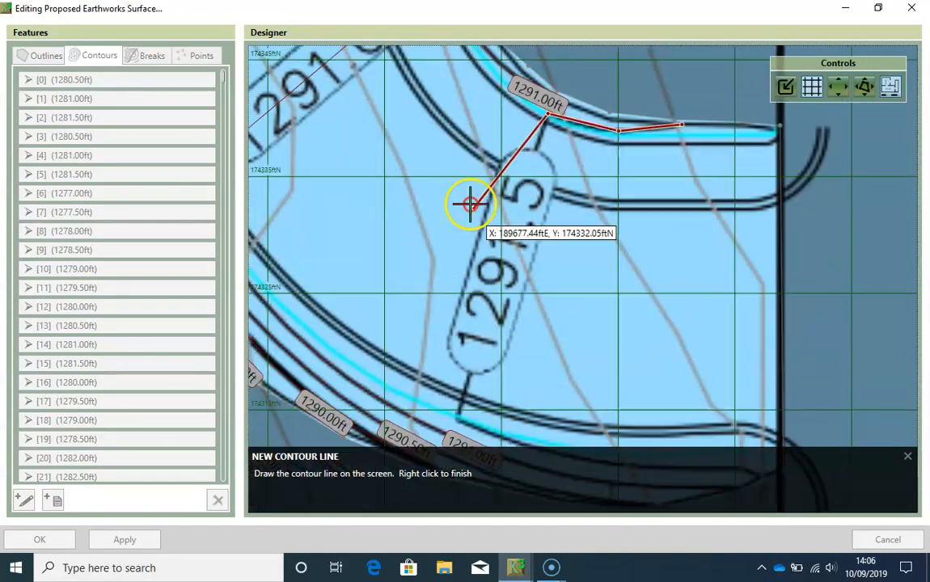
click(457, 395)
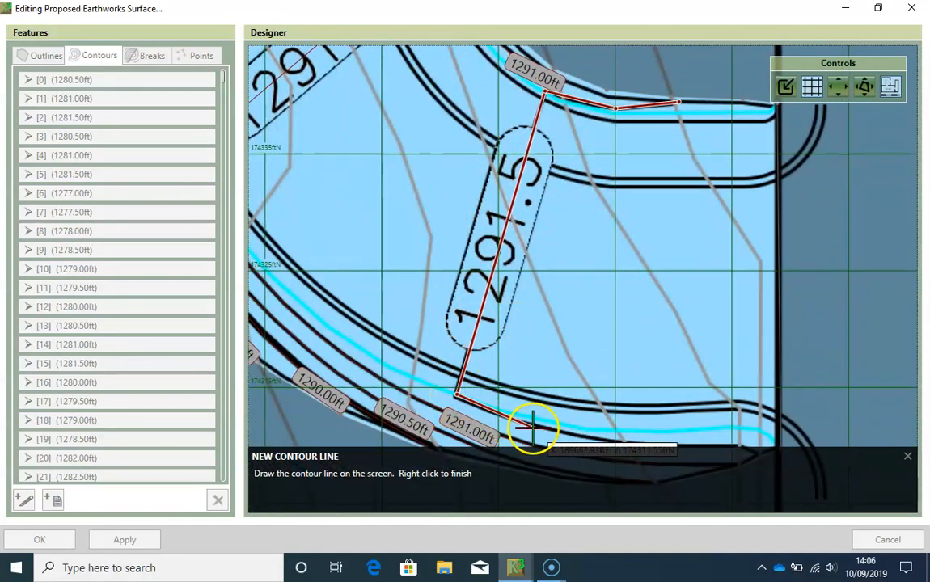
- Continue the contour eastward along the road's southern edge to the outline and save it as an open line at level 1291.50 ft
click(488, 410)
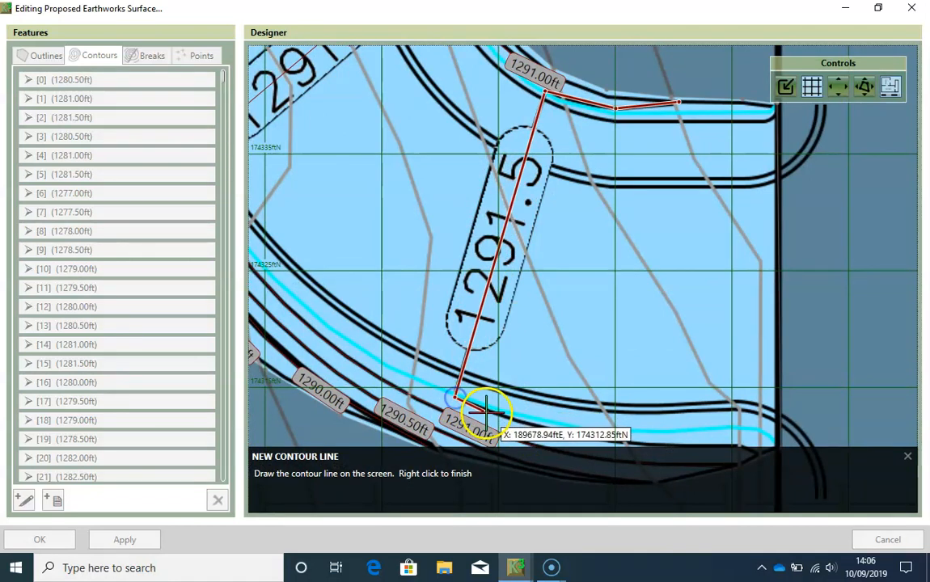
click(529, 424)
click(573, 435)
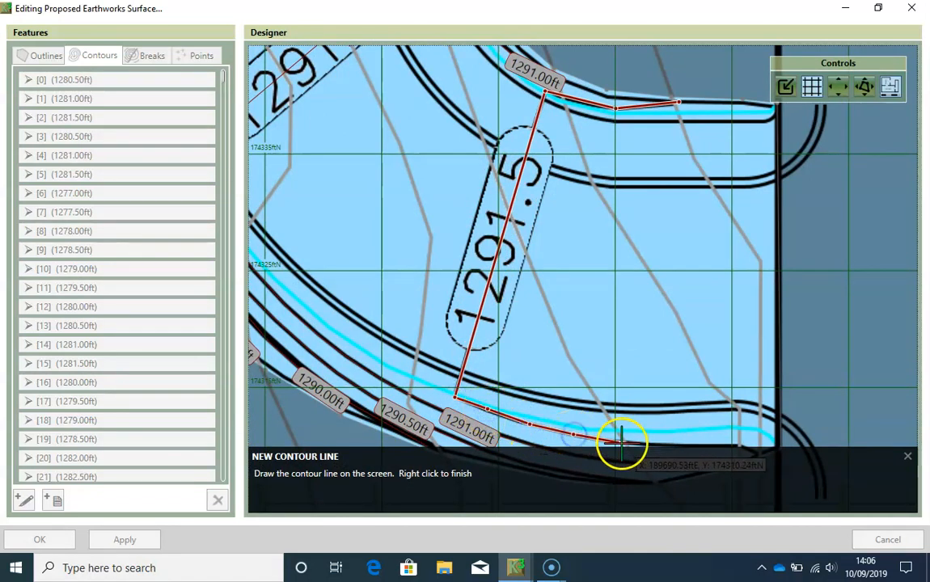
click(622, 443)
middle_drag(622, 415, 554, 355)
click(580, 384)
click(673, 389)
right_click(692, 396)
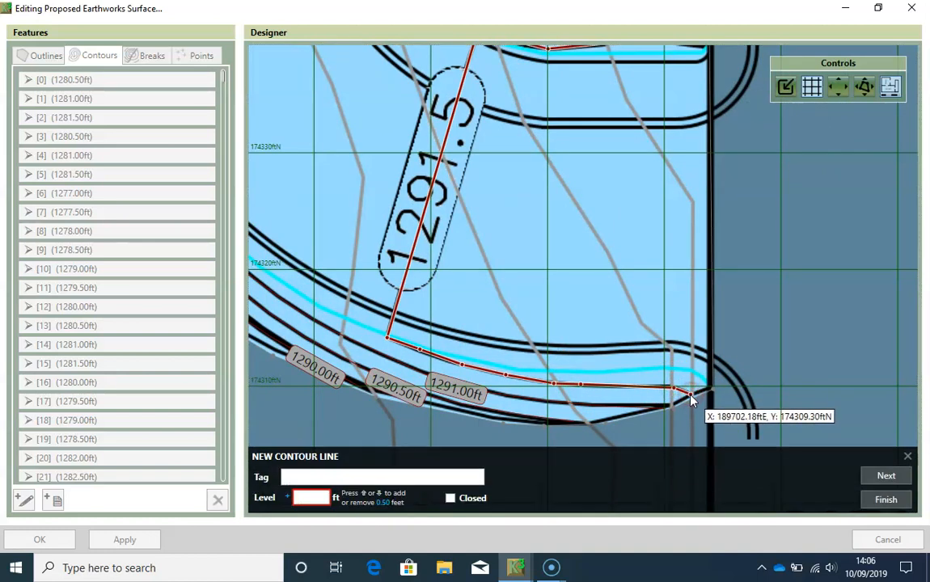
click(896, 474)
scroll(571, 297, down, 3)
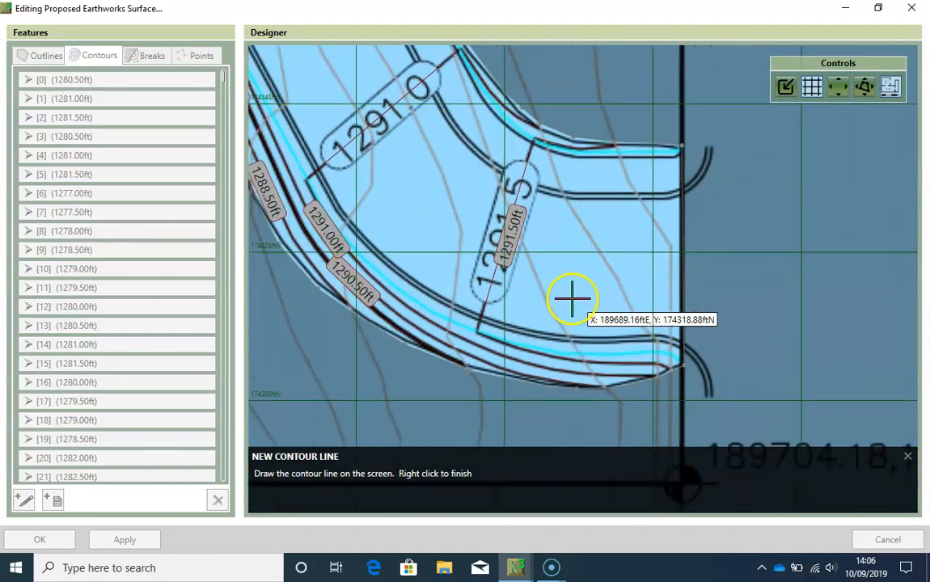
scroll(536, 275, down, 3)
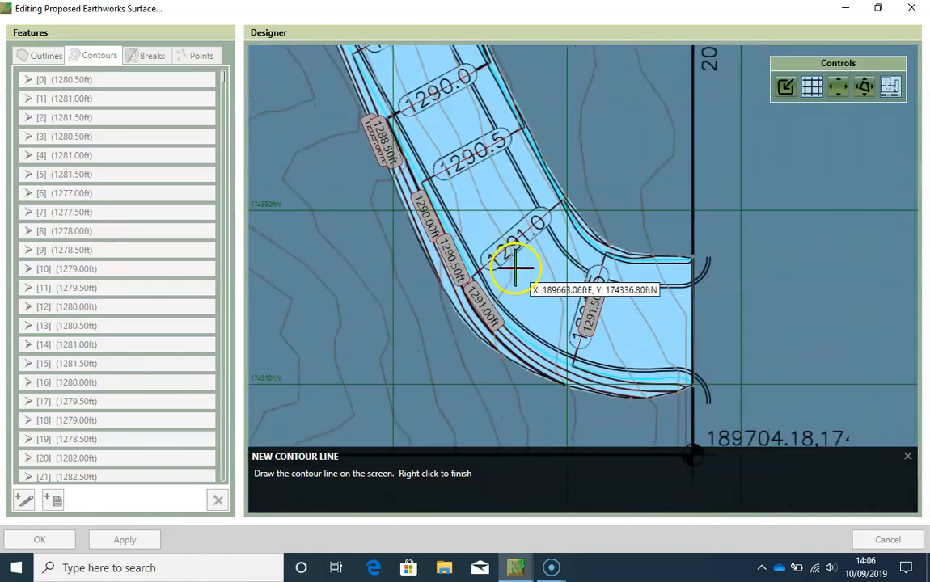
scroll(501, 262, down, 1)
middle_drag(497, 262, 558, 293)
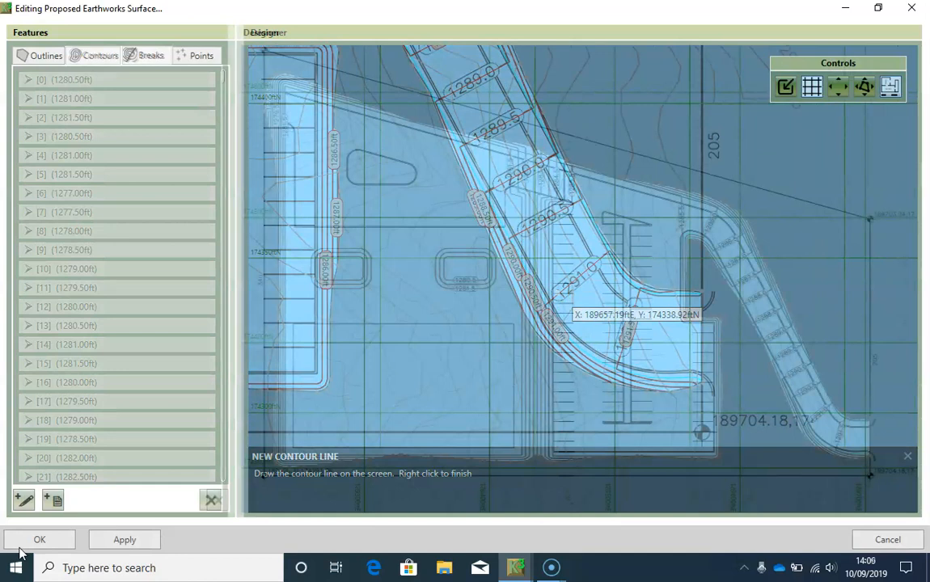
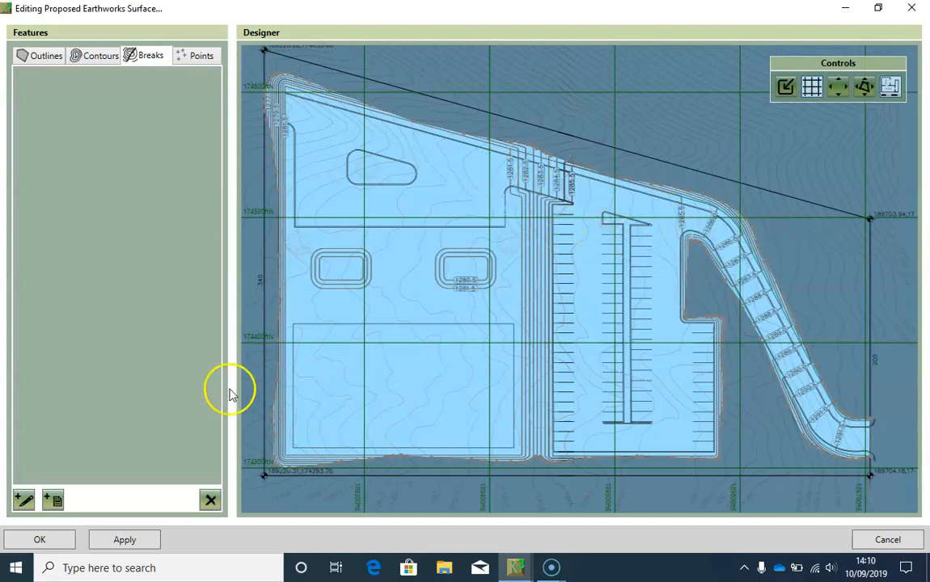
- Start a break line at the 1285.5 contour on the access road's outer edge and trace to the 1286.0 contour, leaving levels blank
click(24, 499)
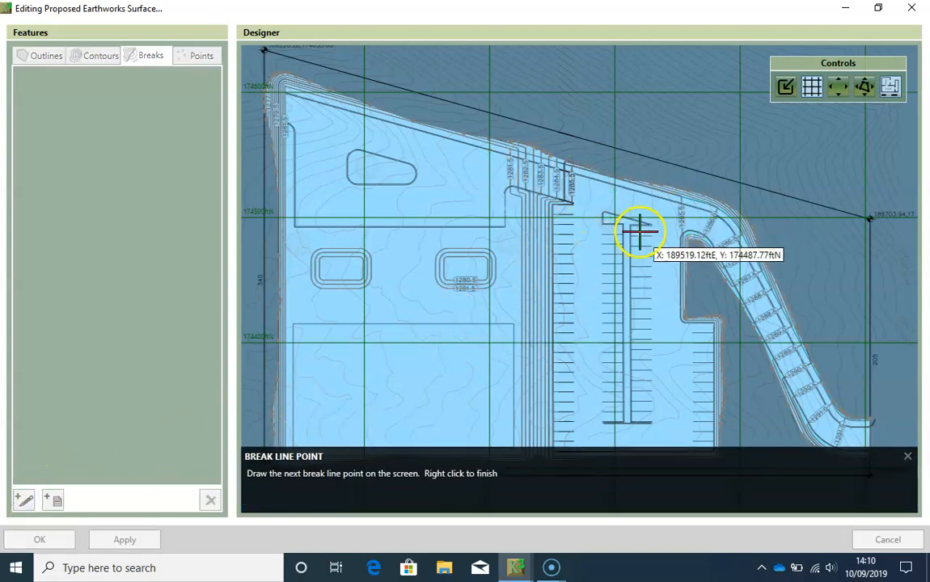
middle_drag(632, 229, 527, 255)
scroll(568, 251, up, 5)
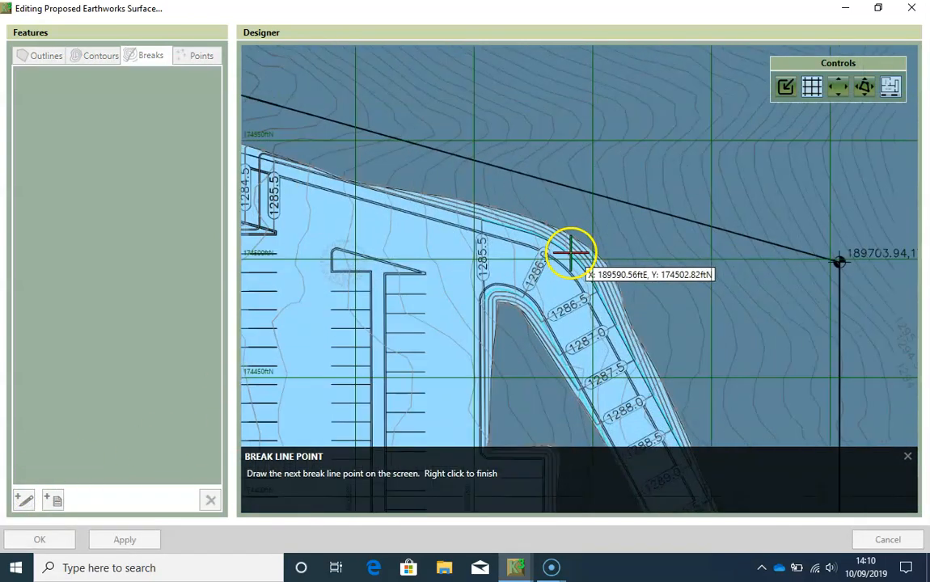
scroll(353, 183, up, 1)
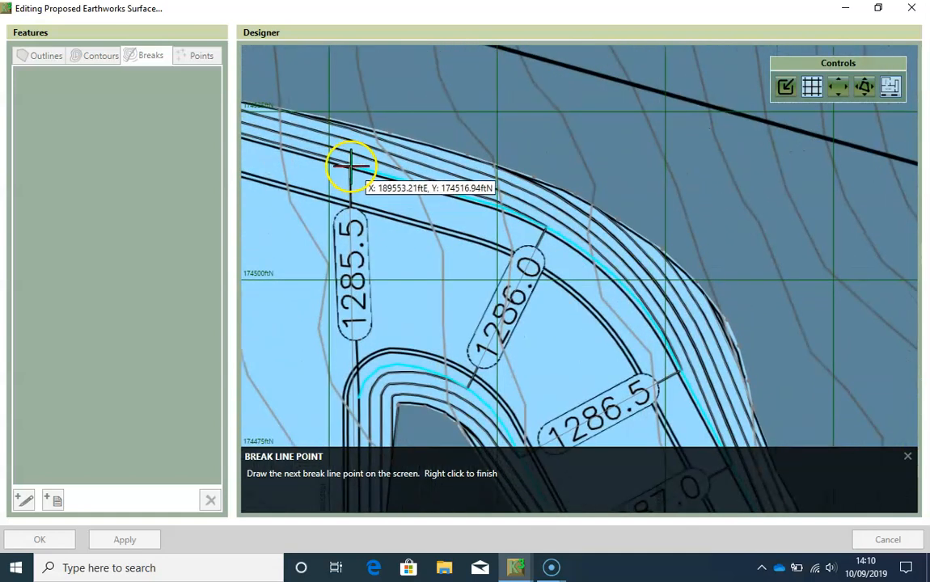
click(350, 165)
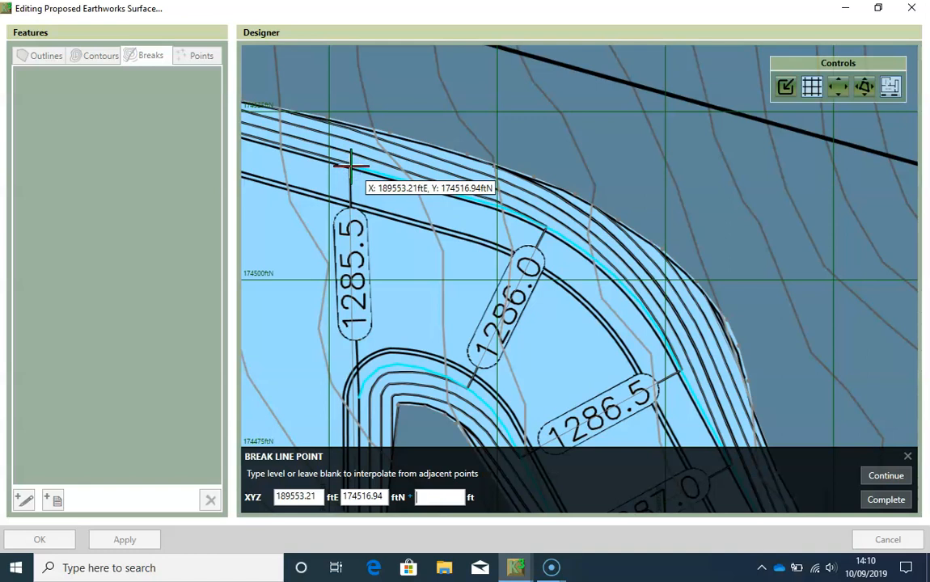
key(Return)
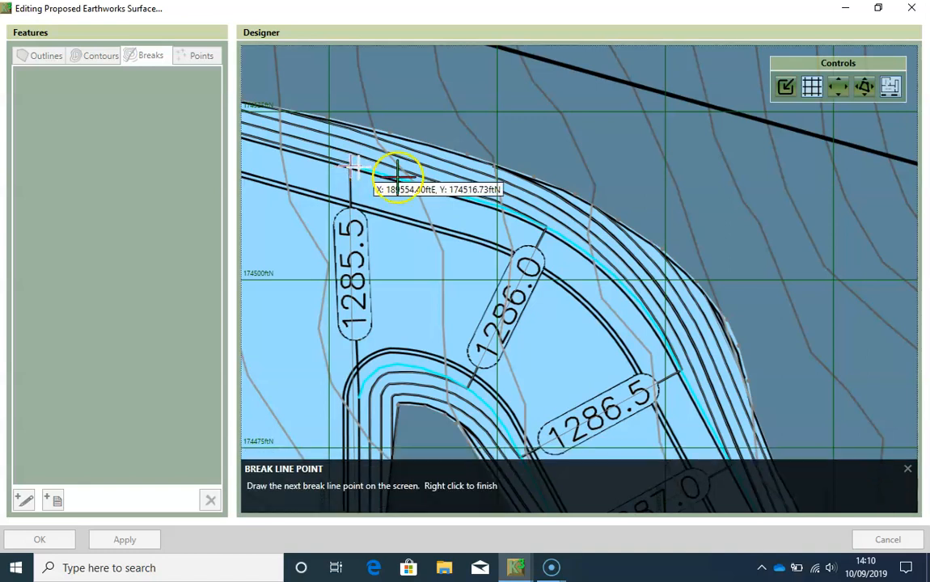
click(438, 188)
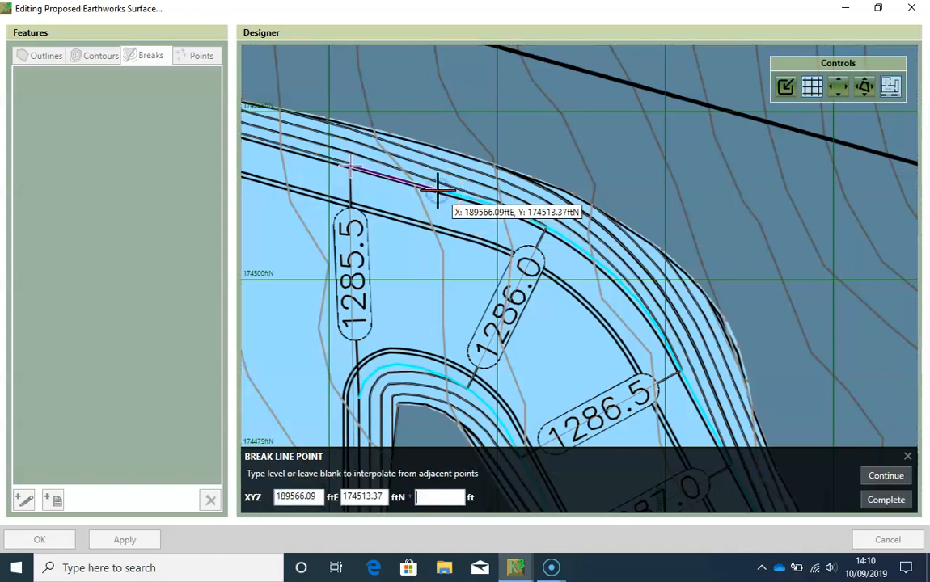
key(Return)
click(502, 207)
key(Return)
click(547, 229)
key(Return)
- Continue the break line around the road's outer bend from the 1286.0 to the 1286.5 contour, leaving the levels blank
click(588, 252)
key(Return)
click(623, 287)
click(647, 312)
key(Return)
click(668, 340)
key(Return)
click(682, 372)
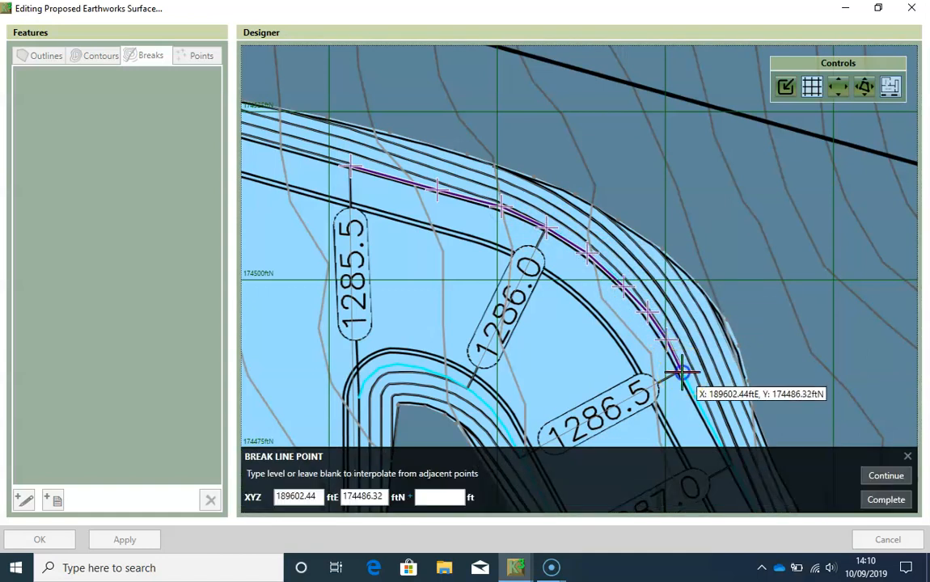
middle_drag(697, 387, 633, 149)
key(Return)
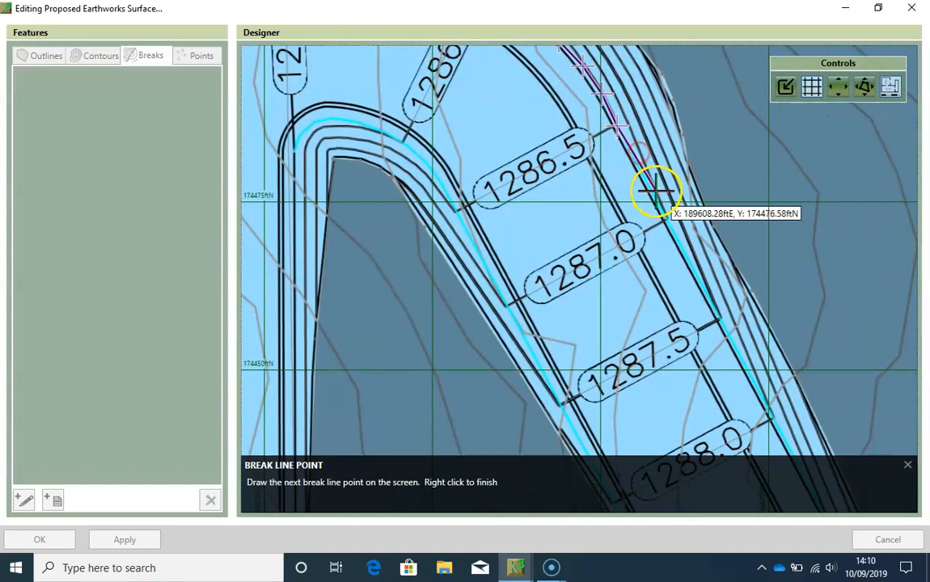
- Add break line points with blank levels where the road's eastern edge meets the 1287.0, 1287.5 and 1288.0 contours
click(667, 222)
key(Return)
click(719, 320)
key(Return)
click(772, 419)
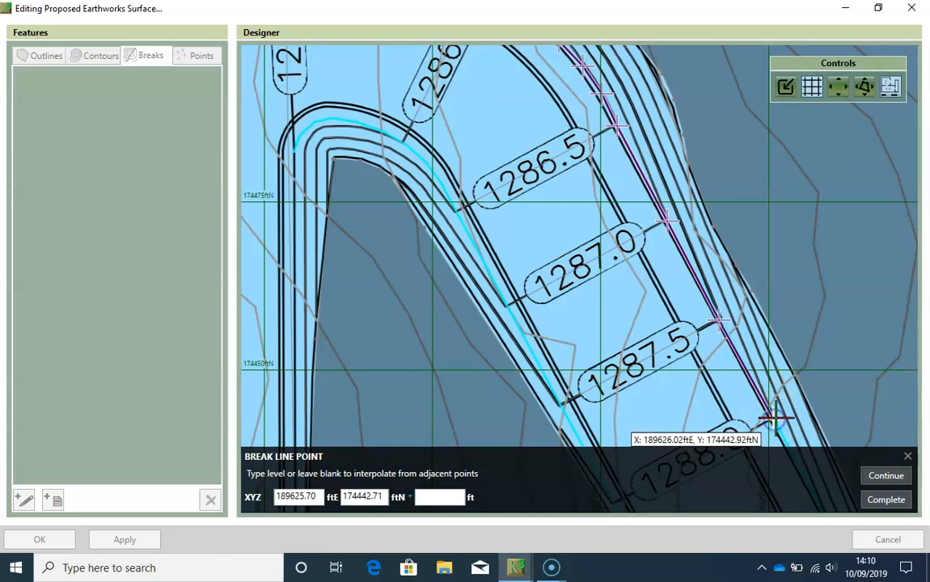
middle_drag(772, 419, 644, 161)
key(Return)
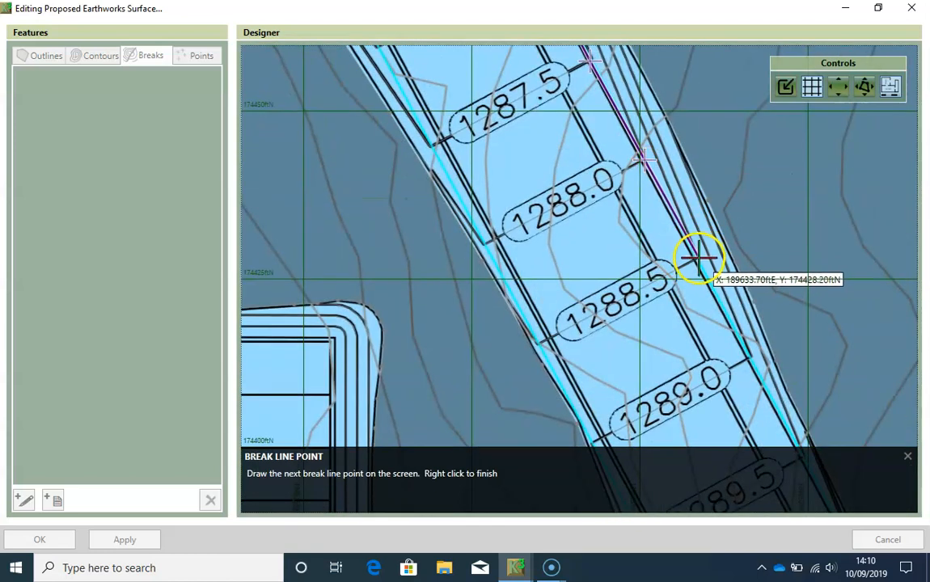
- Extend the break line down the road's eastern edge from the 1288.5 to the 1291.0 contour, leaving the levels blank
click(696, 259)
key(Return)
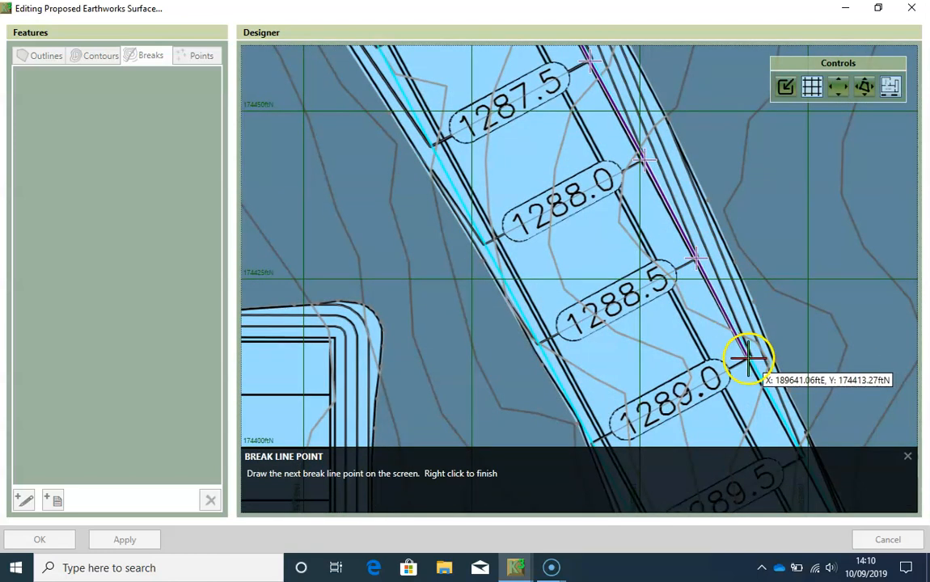
click(748, 358)
key(Return)
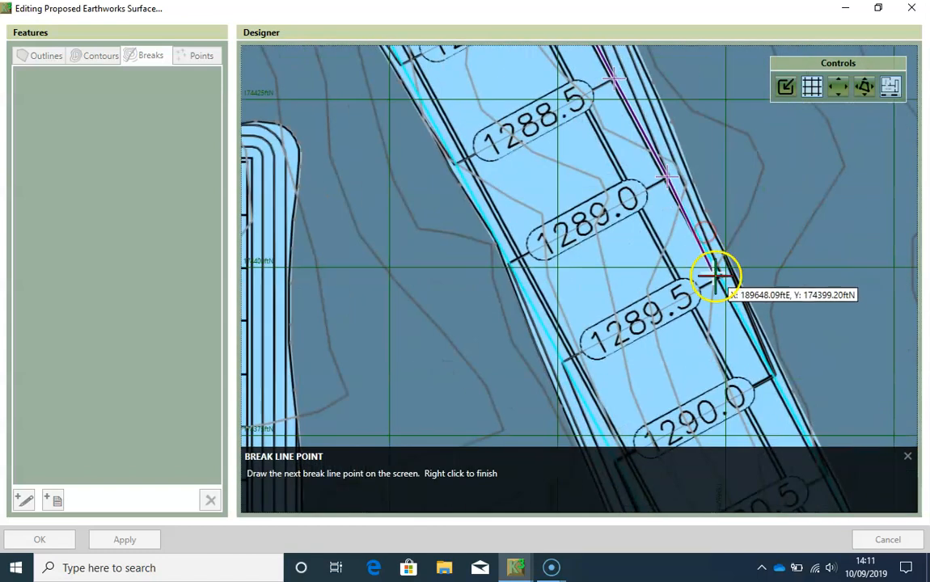
click(719, 281)
key(Return)
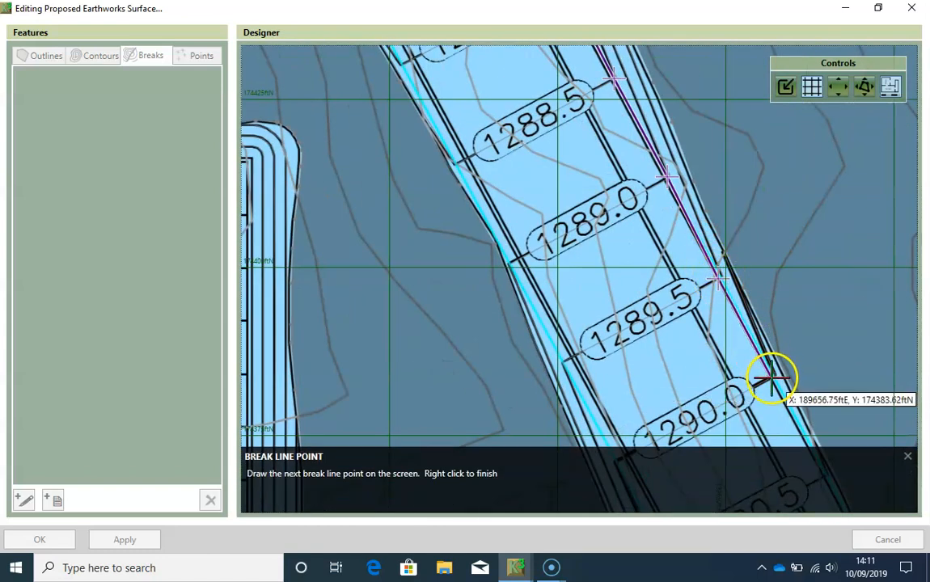
click(770, 376)
key(Return)
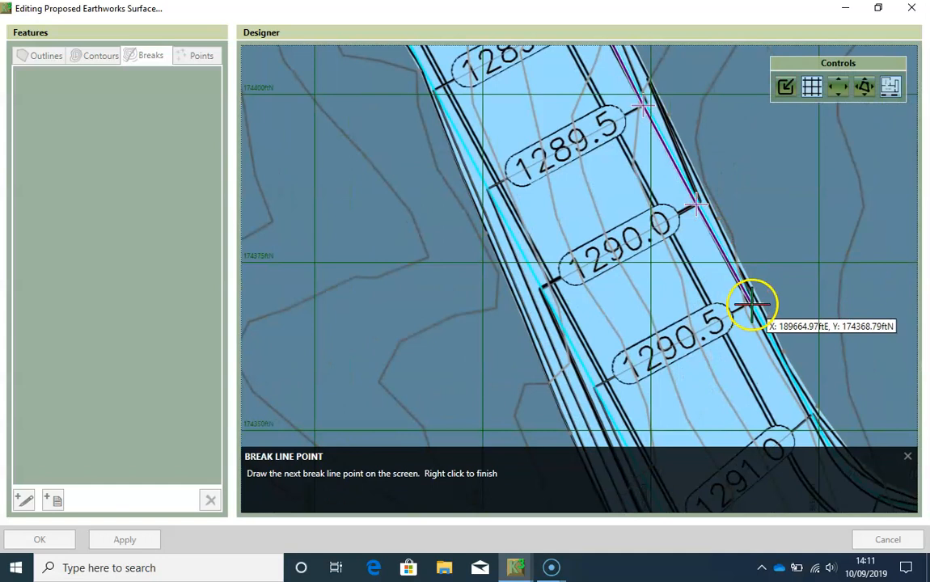
click(811, 414)
key(Return)
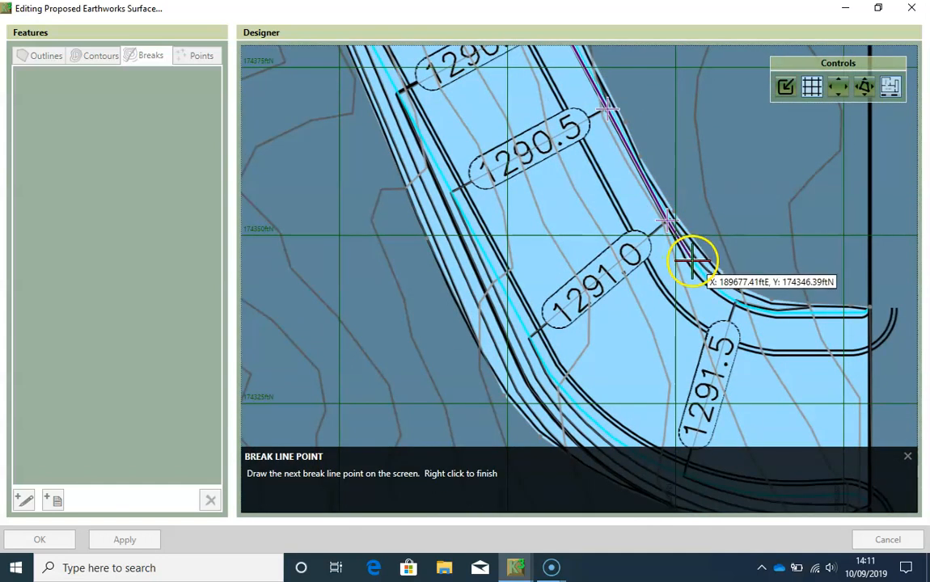
- Trace the break line around the road's lower bend through the 1291.5 contour to the straight entrance edge, leaving levels blank
click(702, 272)
key(Return)
click(724, 291)
key(Return)
click(736, 300)
key(Return)
click(760, 310)
key(Return)
click(781, 311)
key(Return)
- End the break line at the site boundary on the entrance's north side and save it as an open line without a tag
click(870, 311)
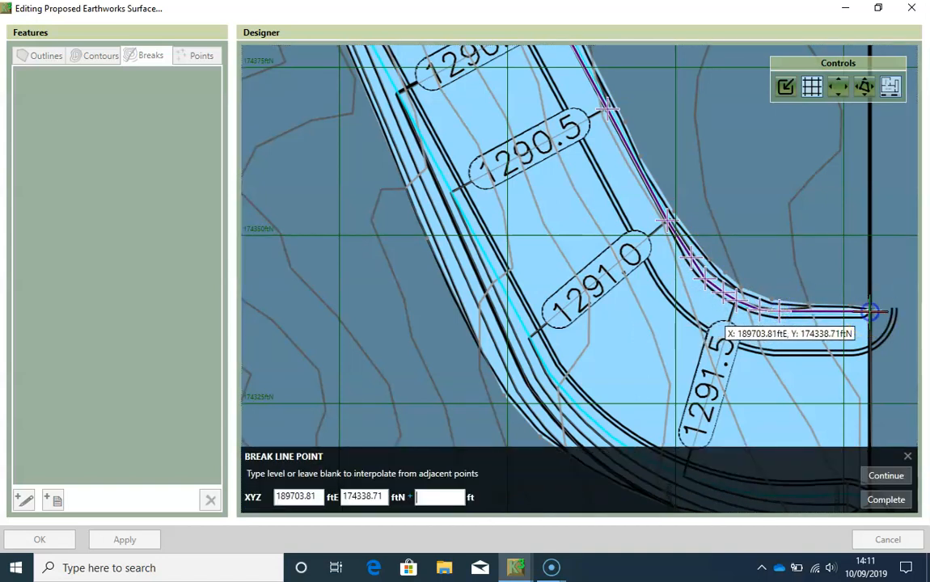
click(892, 476)
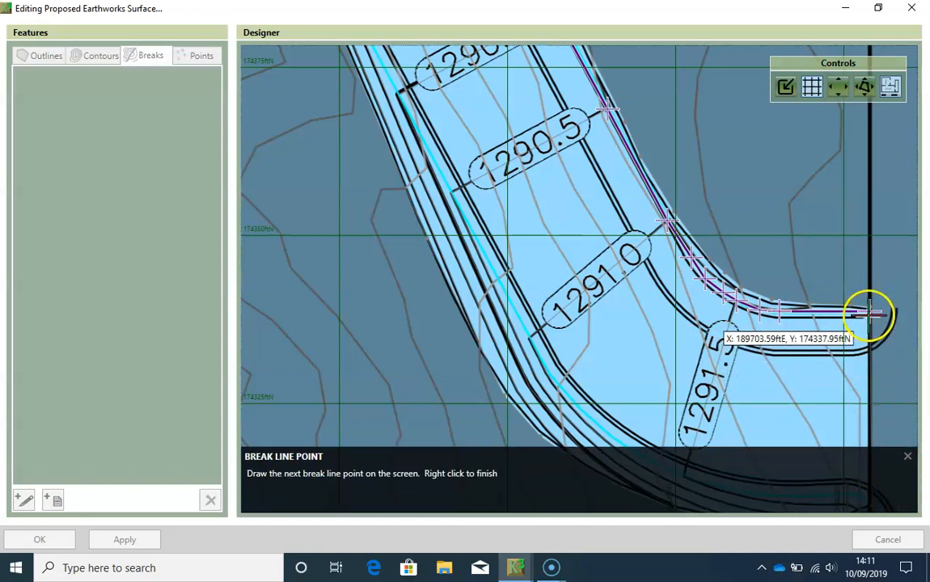
click(870, 310)
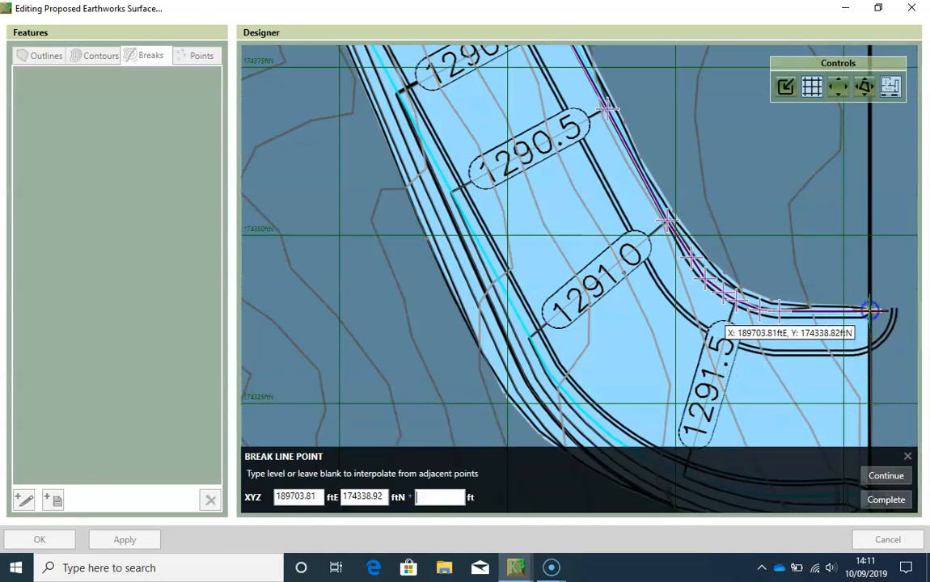
click(892, 499)
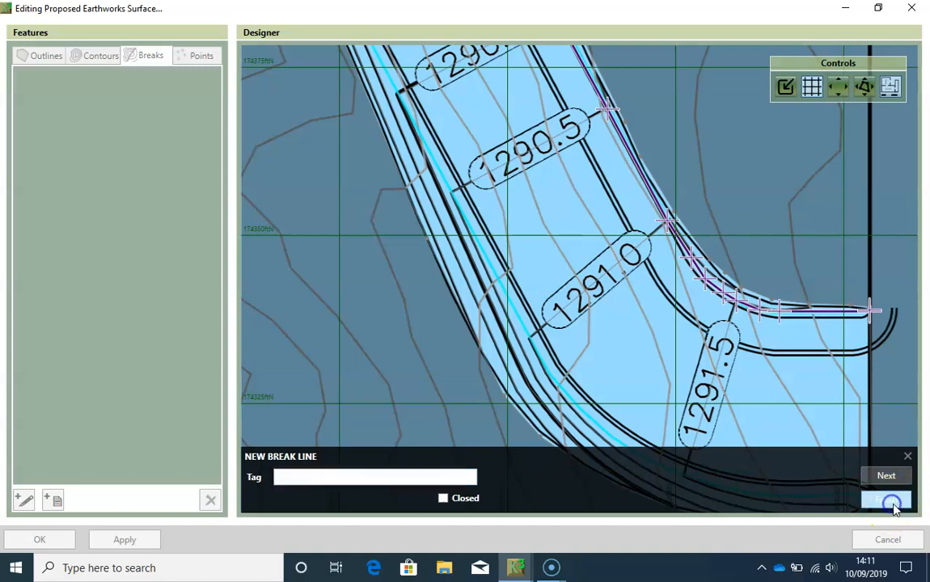
click(890, 501)
click(892, 501)
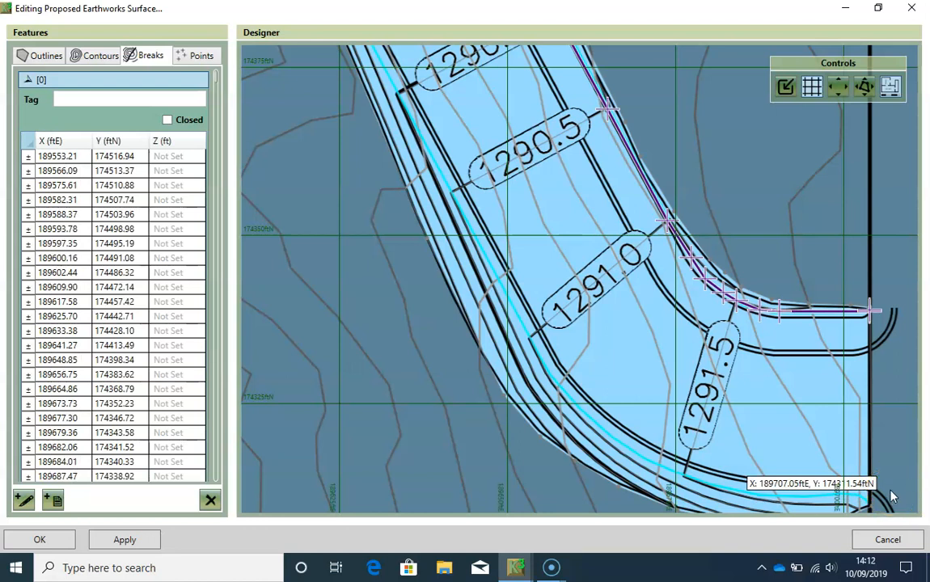
- Save the proposed surface's features and accept shortening the lines that intersect the outline by 1 inch
scroll(766, 255, down, 2)
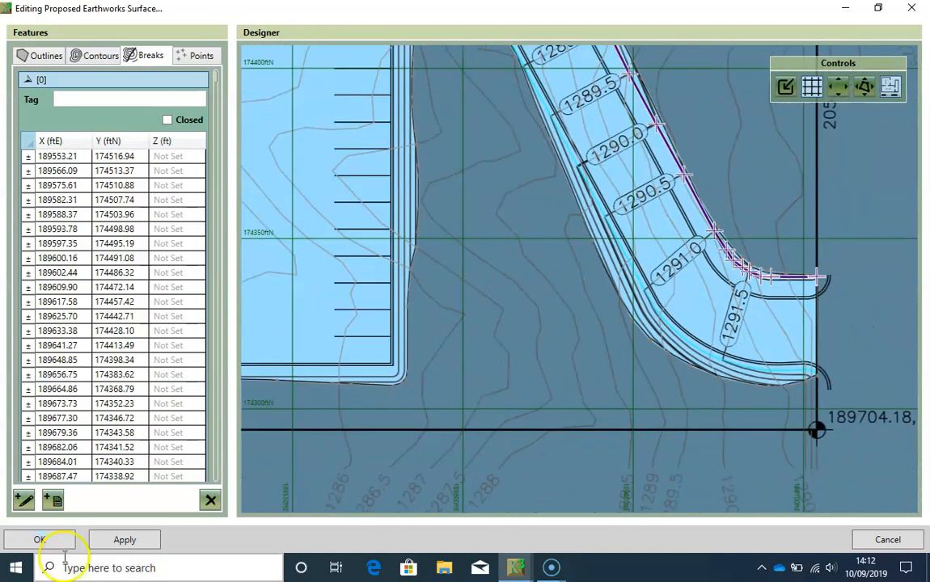
click(54, 540)
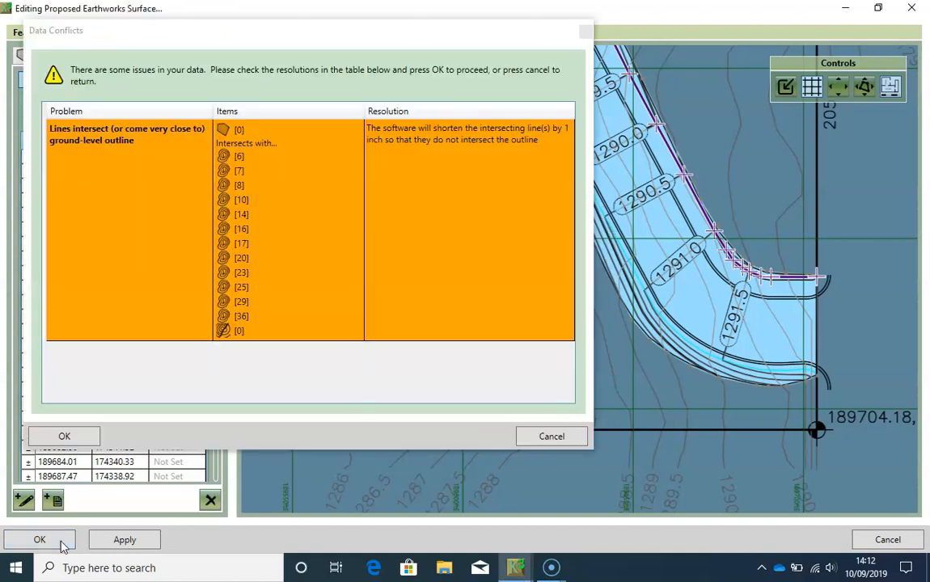
click(69, 436)
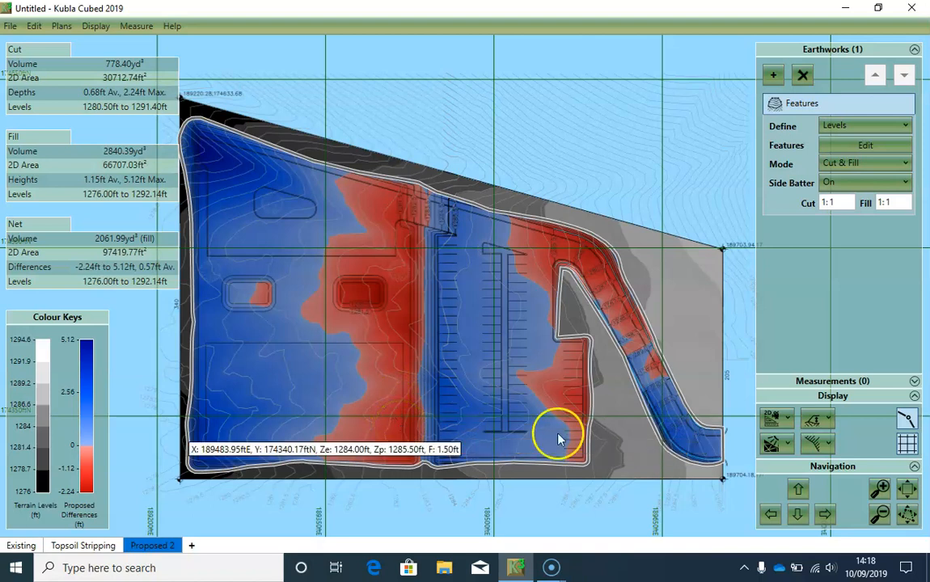
- Inspect the proposed surface in 3D Orbit View with the vertical exaggeration at 8X
click(774, 417)
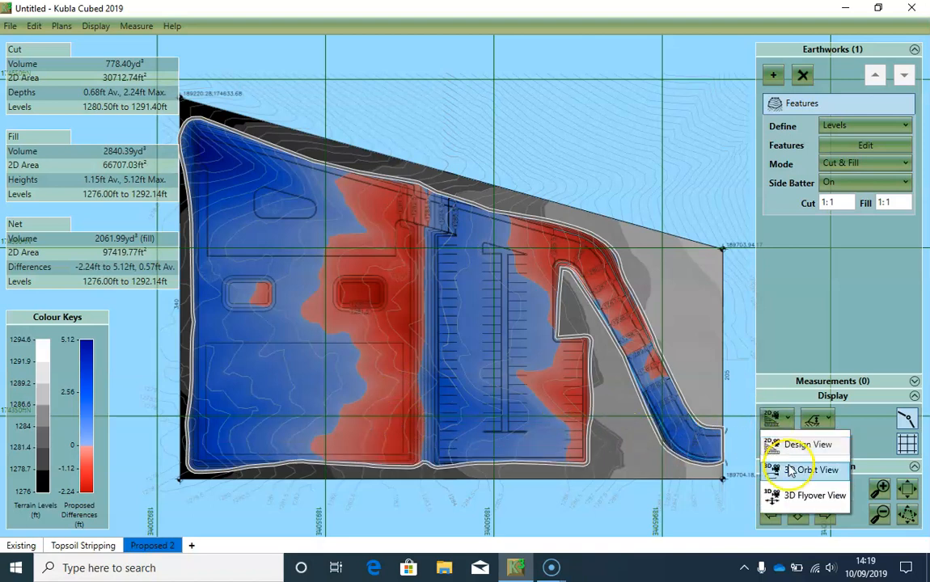
click(801, 470)
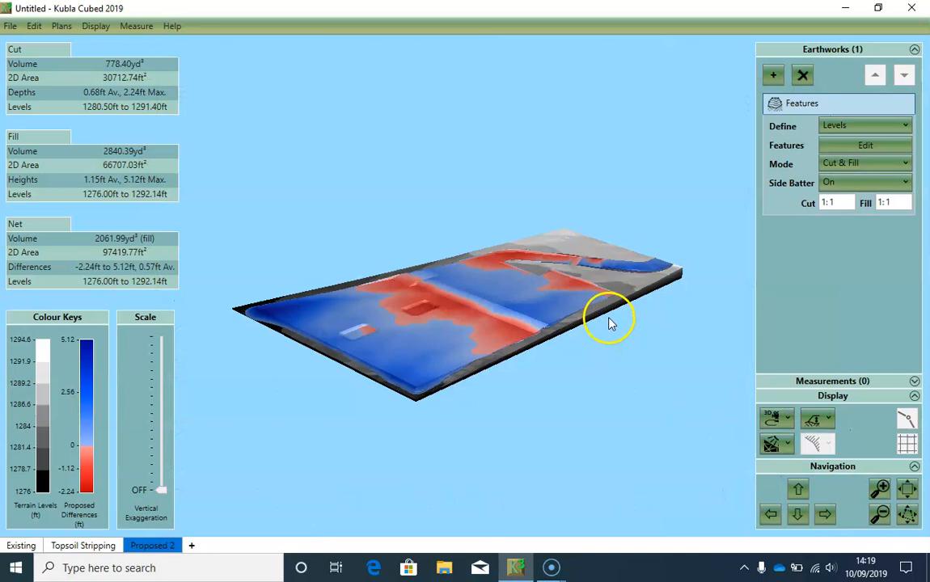
drag(608, 323, 565, 315)
drag(162, 488, 172, 368)
drag(605, 346, 376, 316)
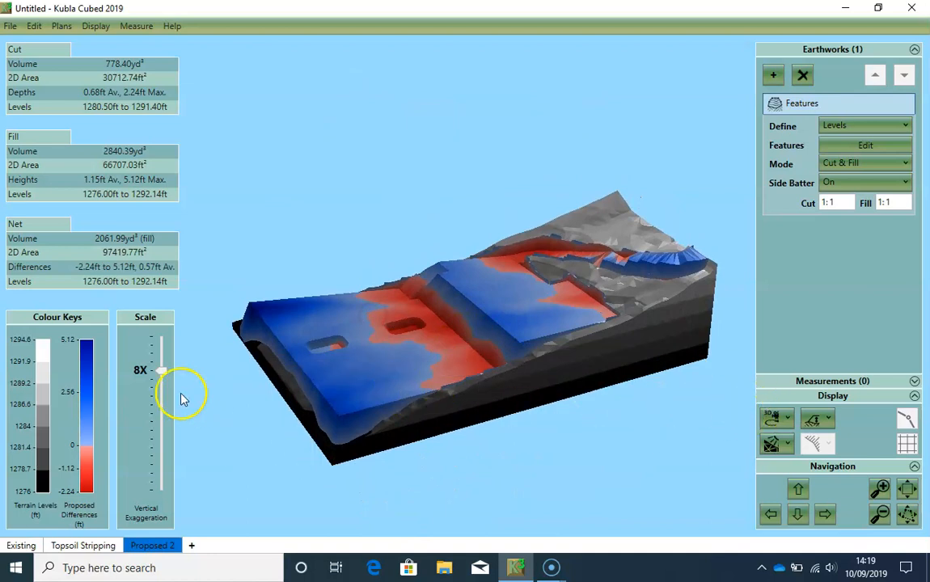
- Turn the vertical exaggeration off and return to the 2D Design View
drag(160, 374, 146, 525)
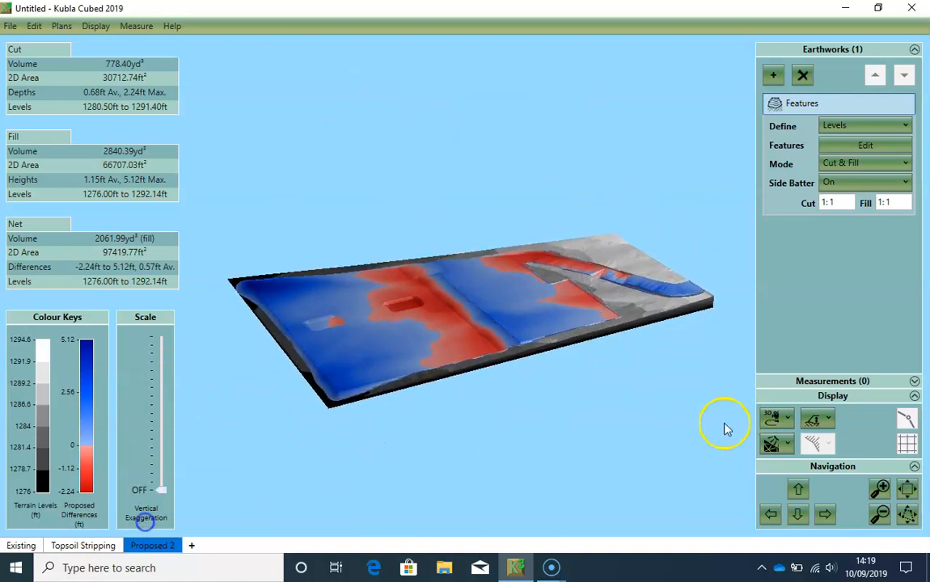
click(774, 418)
click(796, 443)
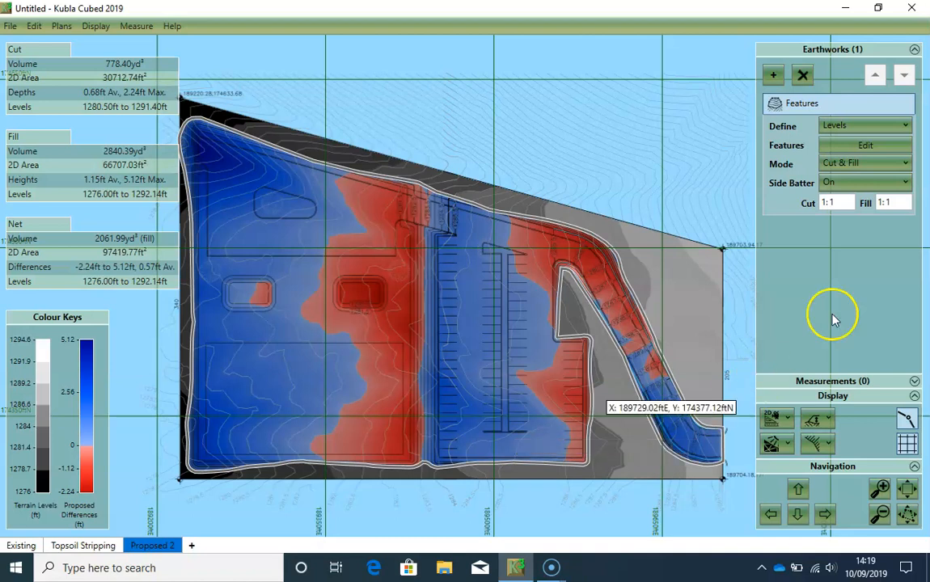
- Reopen the proposed surface's features in a maximized editor and show its break lines beside the access road
click(860, 148)
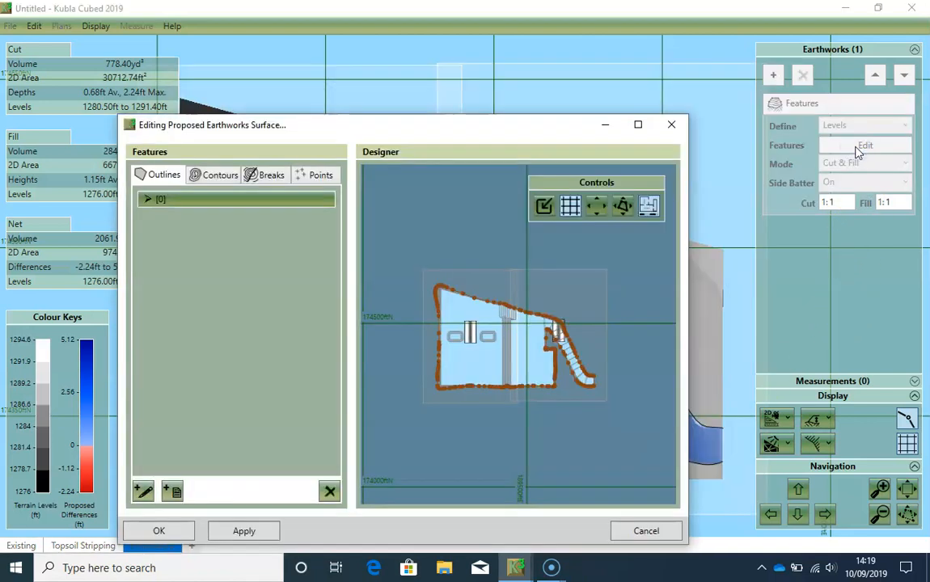
click(638, 127)
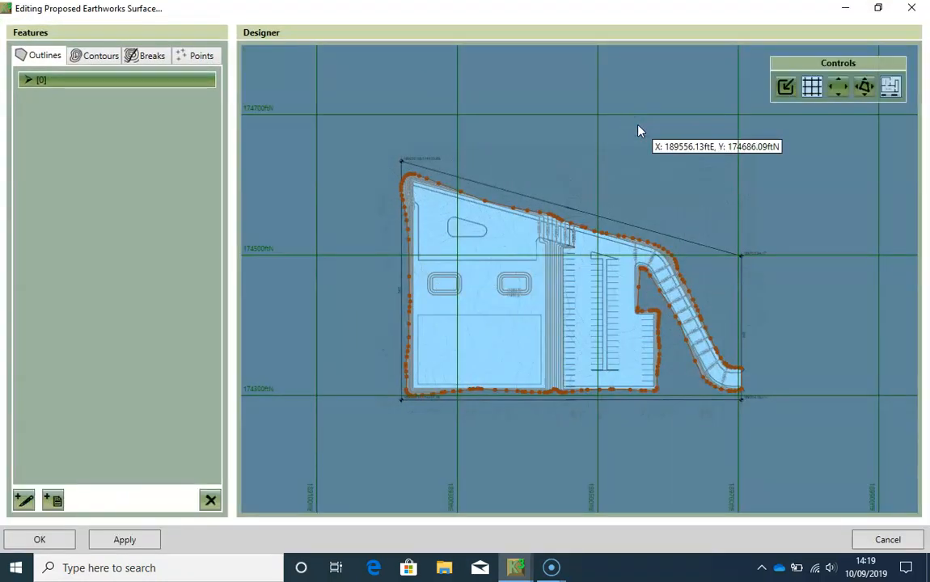
scroll(657, 330, up, 3)
scroll(662, 330, up, 4)
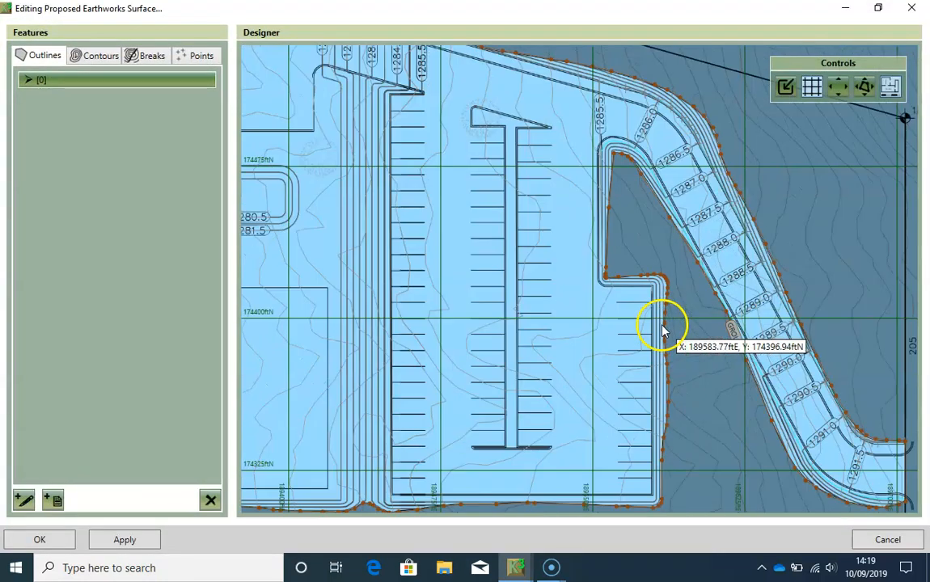
drag(736, 226, 649, 245)
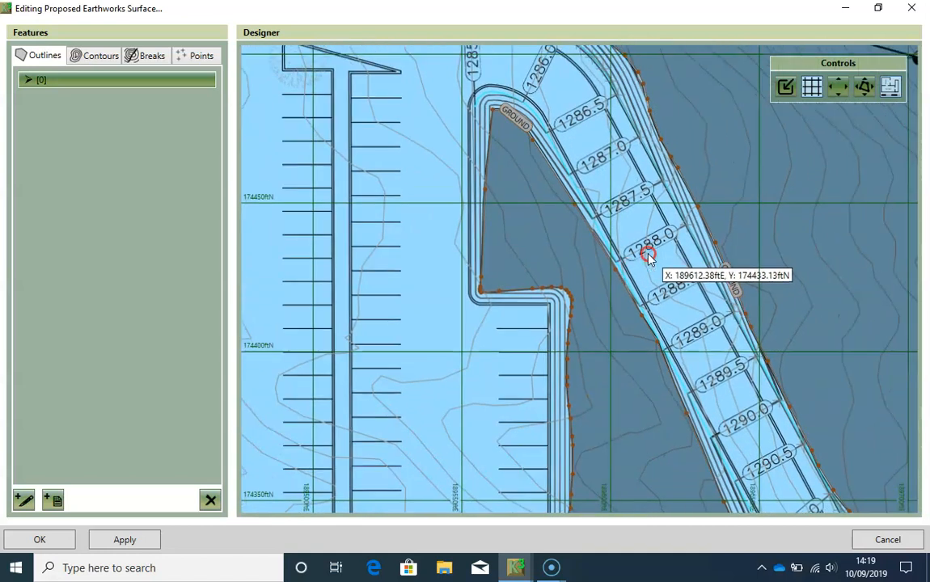
- Start a second break line at the 1285.5 contour on the road's inner edge and trace over the top of the bend
click(24, 502)
scroll(430, 182, up, 6)
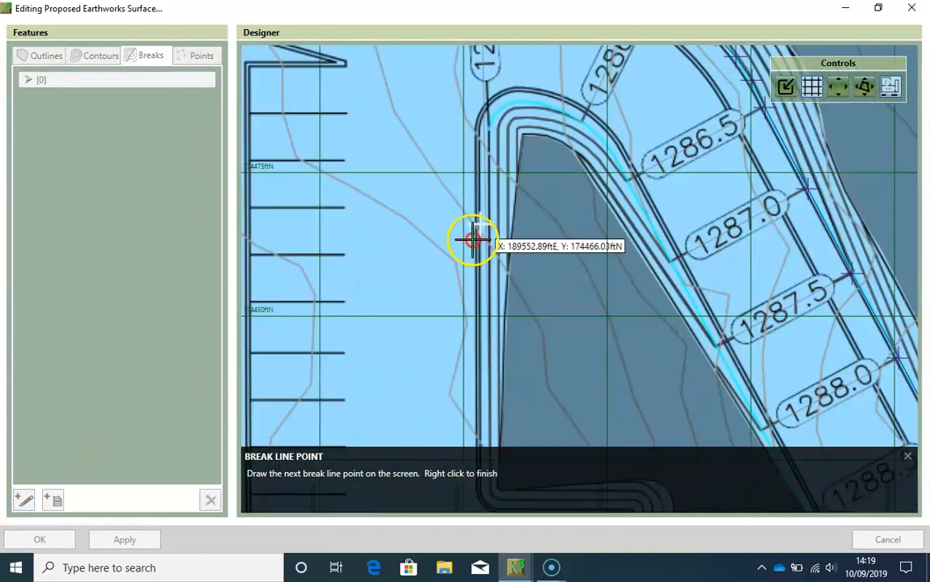
scroll(474, 171, up, 1)
click(504, 89)
click(531, 84)
click(564, 88)
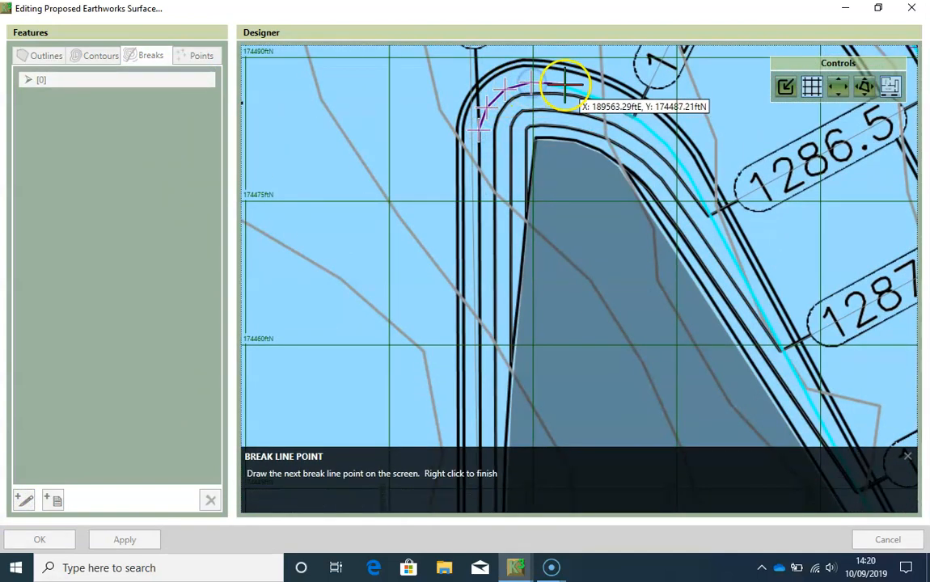
- Trace the second break line around the rest of the bend to the 1286.5 contour
scroll(592, 94, up, 3)
click(596, 94)
click(623, 103)
click(673, 131)
click(711, 162)
click(737, 187)
click(763, 220)
click(786, 258)
click(815, 313)
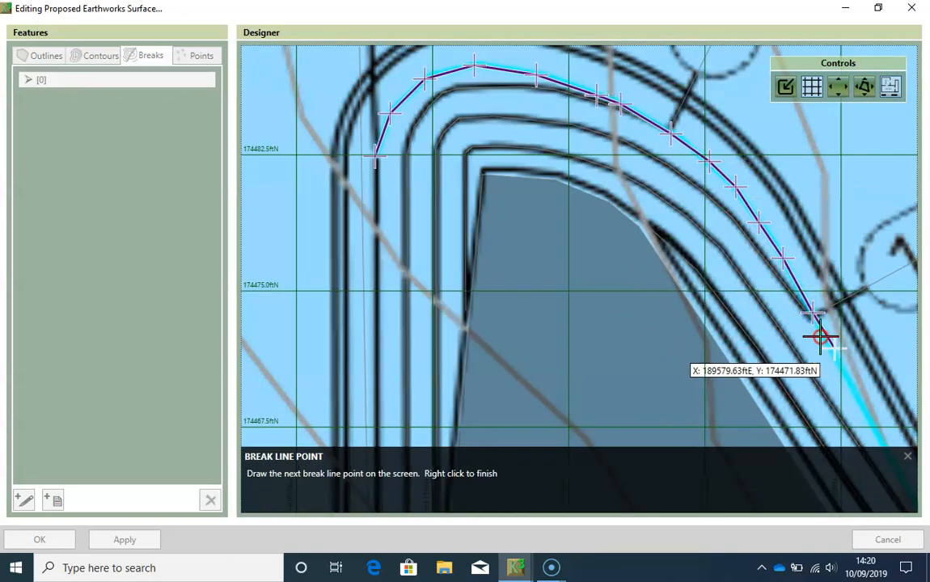
- Continue the break line along the road's straight inner edge, placing points through the 1287 contour to the 1288 contour
click(772, 258)
click(810, 330)
click(731, 311)
click(732, 314)
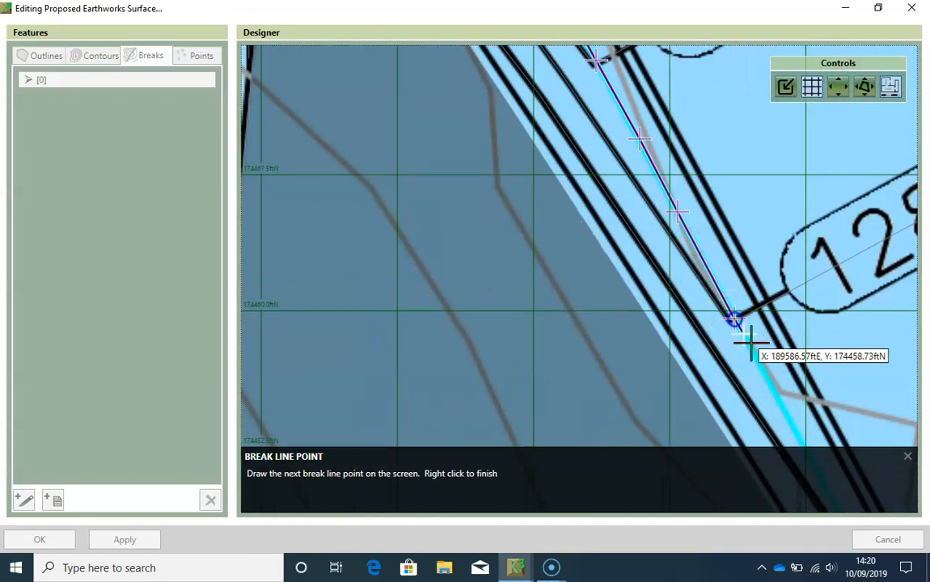
middle_drag(799, 426, 688, 279)
click(770, 440)
middle_drag(773, 445, 667, 277)
middle_drag(772, 444, 633, 227)
click(666, 321)
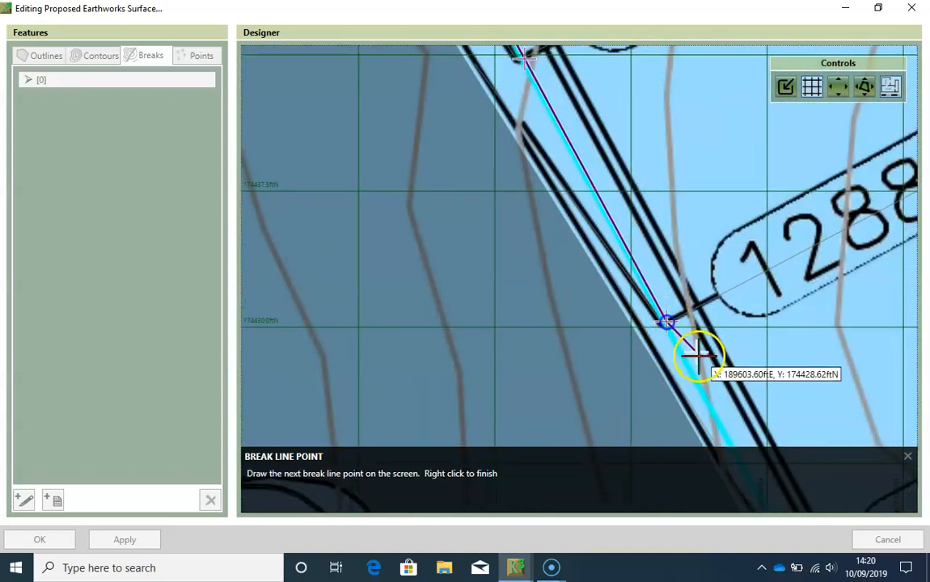
- Extend the break line from the 1288 contour along the straight road edge to the start of the southern bend
middle_drag(699, 355, 625, 197)
click(760, 442)
middle_drag(761, 442, 579, 197)
click(592, 292)
middle_drag(643, 368, 542, 195)
click(635, 381)
middle_drag(673, 377, 505, 147)
click(517, 231)
middle_drag(588, 339, 520, 176)
click(590, 332)
middle_drag(623, 373, 564, 245)
click(579, 301)
- Trace the break line with closely spaced points around the access road's southern bend
middle_drag(629, 353, 480, 187)
click(479, 179)
click(526, 234)
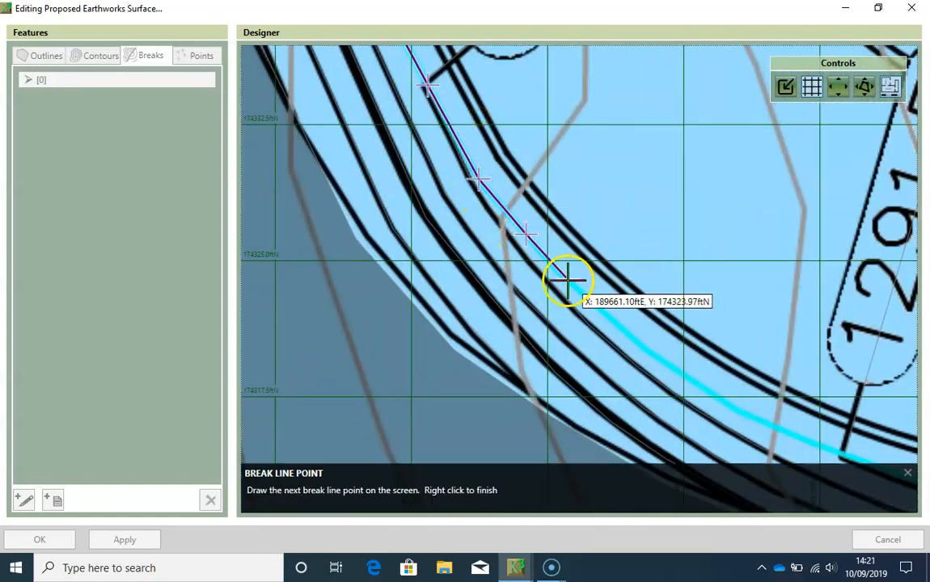
click(573, 283)
click(639, 343)
click(706, 391)
middle_drag(794, 436, 627, 291)
click(628, 288)
click(704, 315)
click(796, 333)
click(822, 341)
- Carry the break line to the road's east end at the outline and finish it untagged, without setting a level
middle_drag(841, 313, 482, 272)
click(587, 301)
click(698, 298)
click(741, 296)
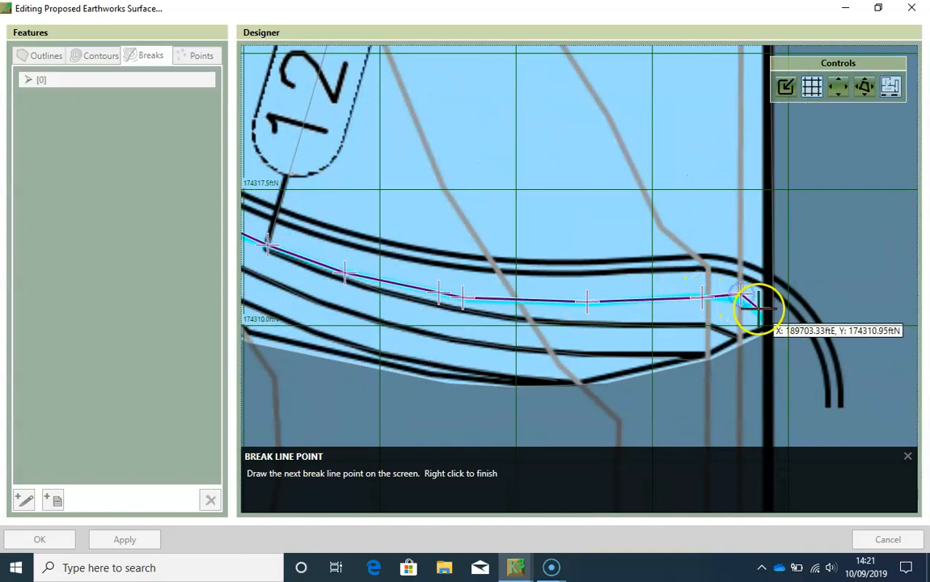
click(763, 310)
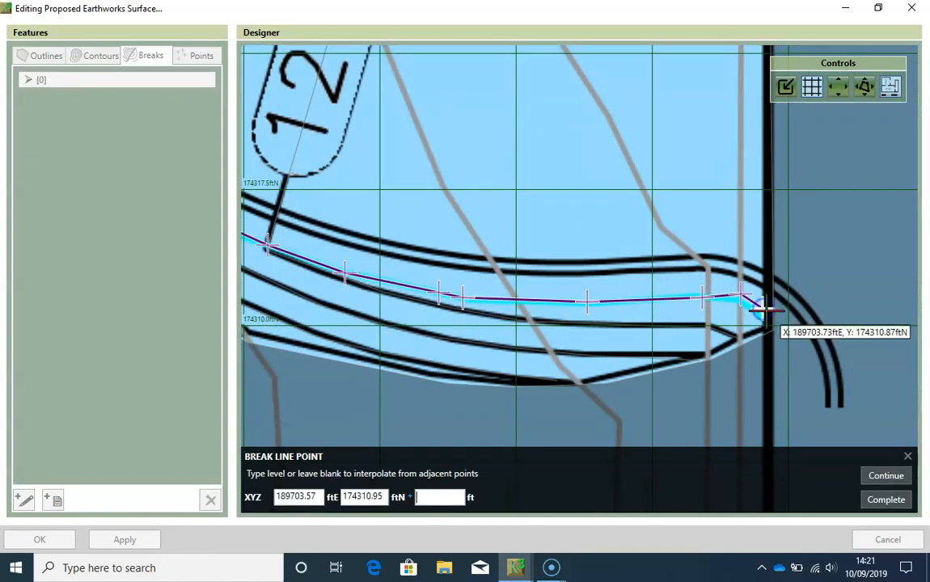
click(886, 499)
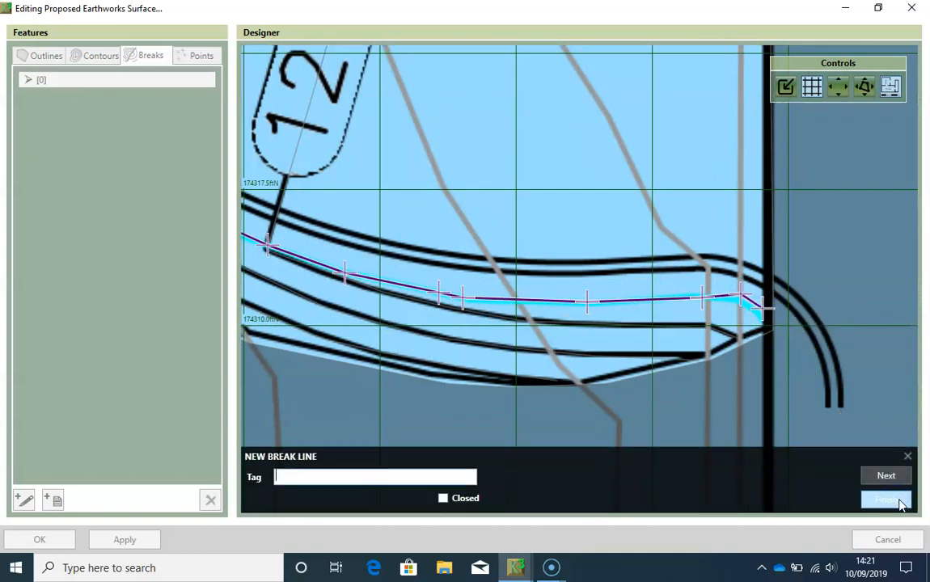
click(887, 499)
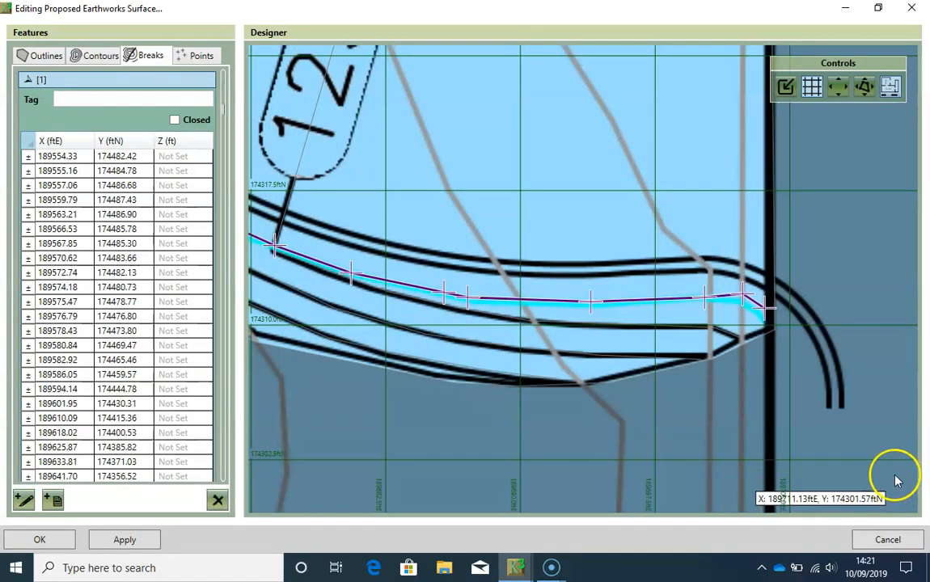
- Accept the proposed surface edits, letting lines that intersect the ground-level outline be shortened by 1 inch
scroll(679, 364, down, 1)
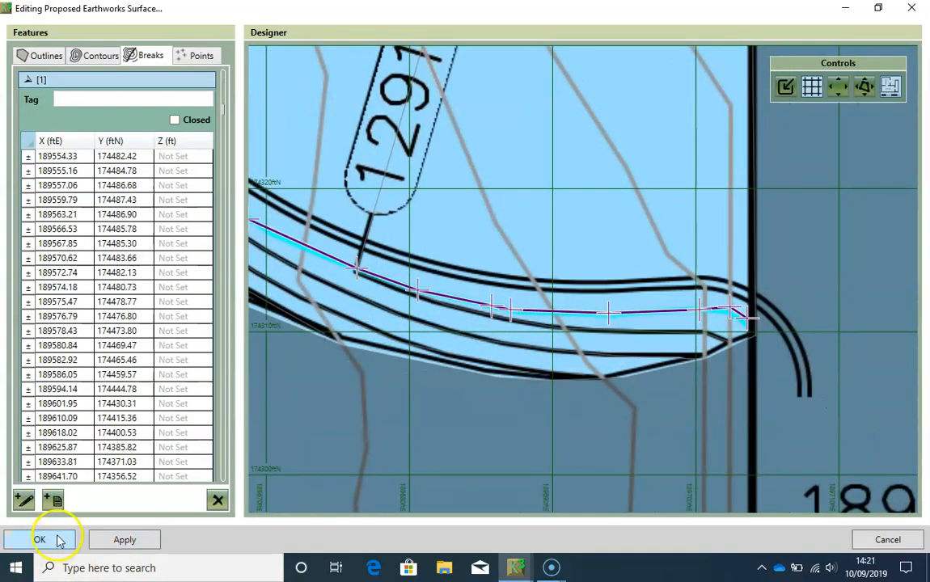
click(59, 540)
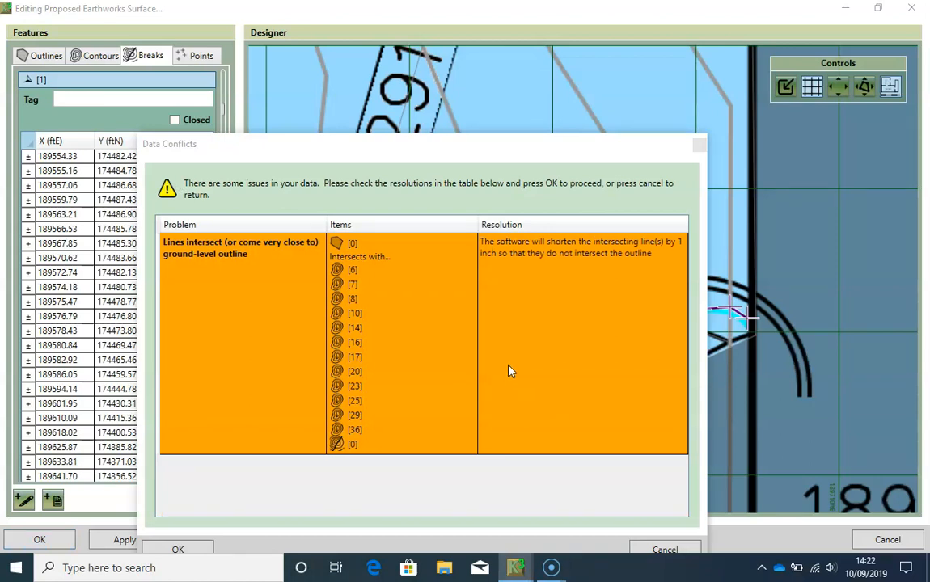
drag(401, 143, 391, 84)
click(171, 485)
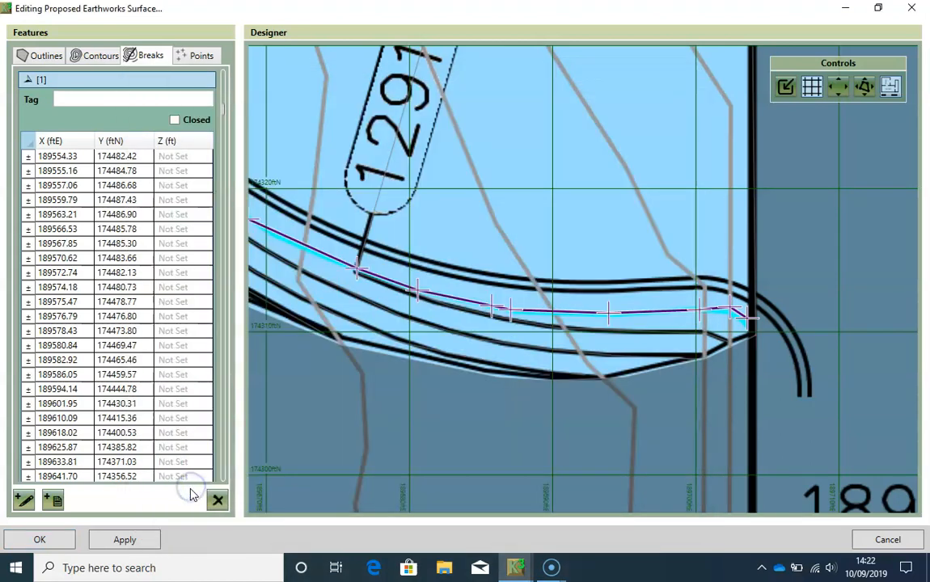
click(52, 542)
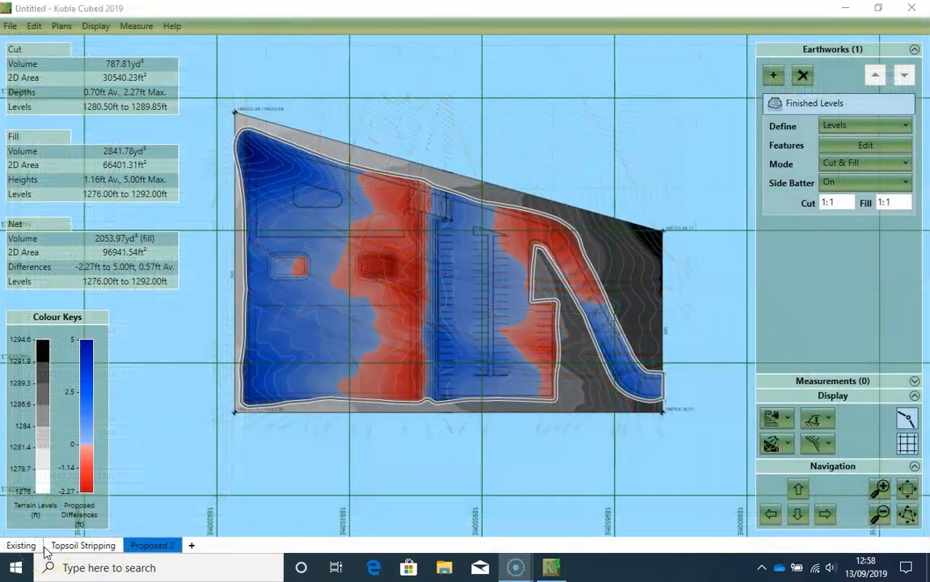
- Inspect the finished surface in 3D Orbit View with the vertical exaggeration at 5.5X
click(772, 417)
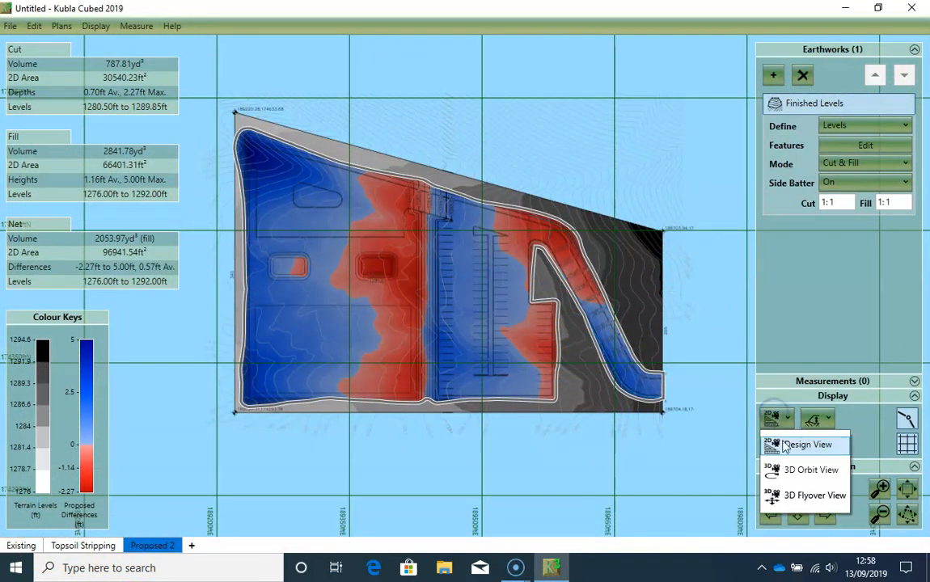
click(787, 471)
mouse_move(390, 353)
mouse_down()
mouse_move(421, 355)
mouse_move(394, 330)
mouse_up()
drag(162, 490, 158, 414)
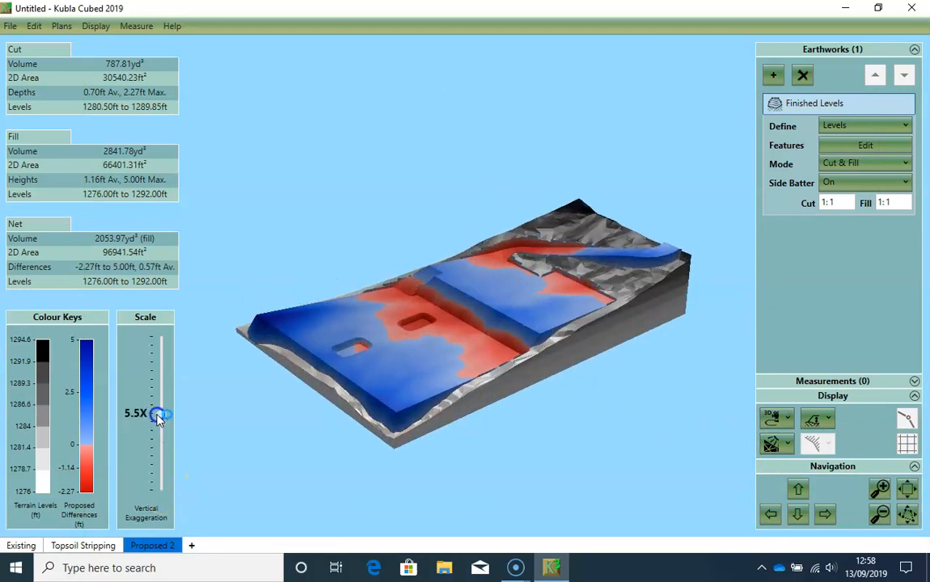
mouse_move(622, 276)
mouse_down()
mouse_move(596, 311)
mouse_move(529, 342)
mouse_move(494, 327)
mouse_move(506, 288)
mouse_move(554, 307)
mouse_move(606, 311)
mouse_move(648, 290)
mouse_move(640, 297)
mouse_up()
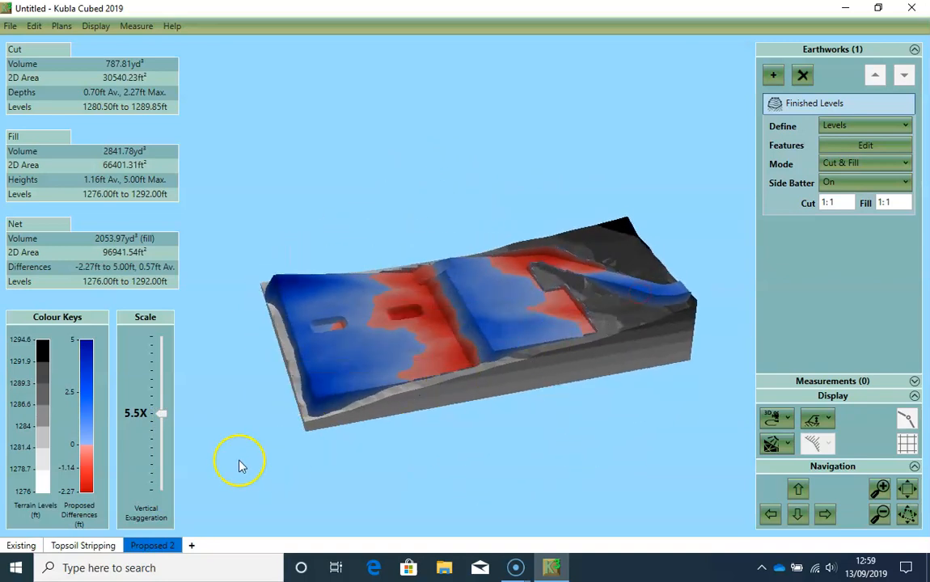
- Switch off the vertical exaggeration and go back to the 2D Design View
drag(161, 414, 163, 494)
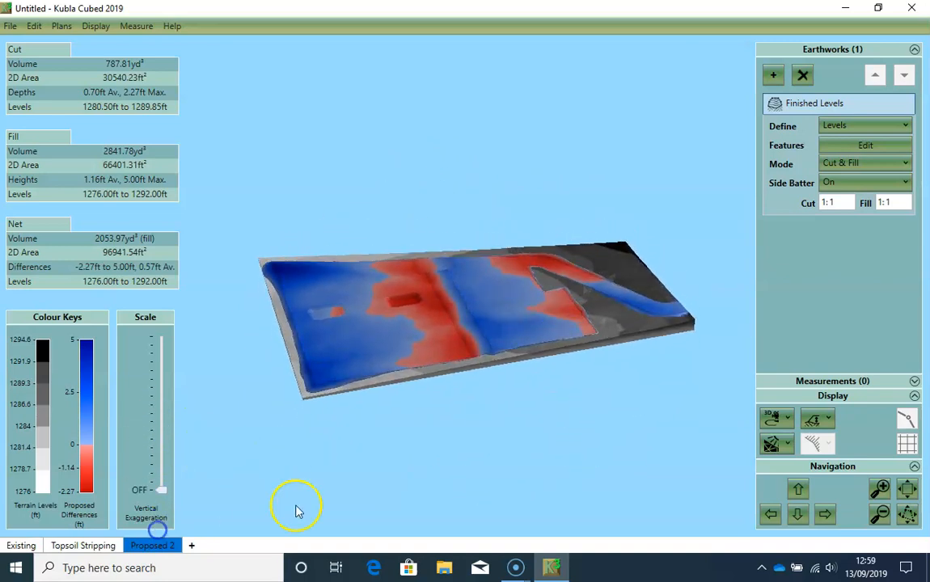
click(778, 418)
click(801, 445)
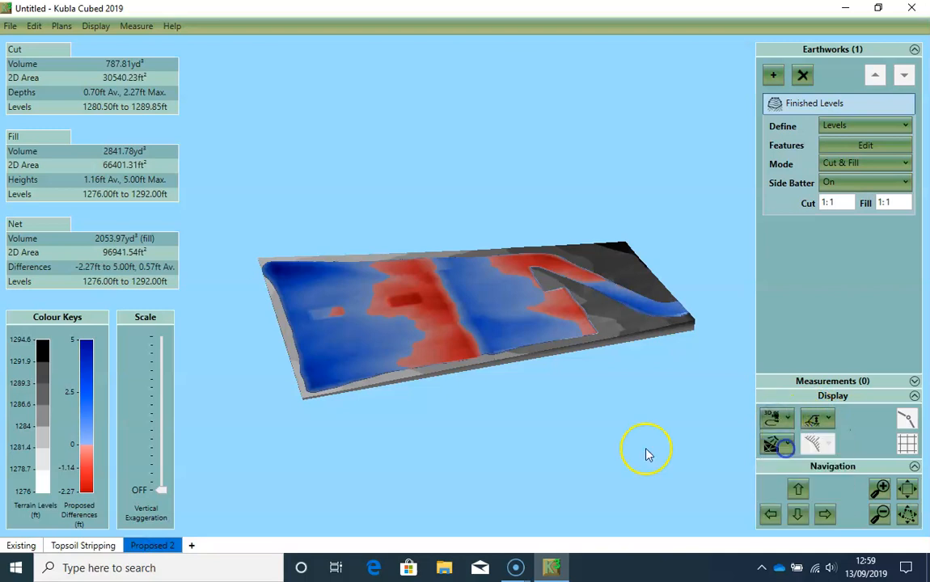
- Rename the Proposed 2 phase as Finished Levels
right_click(159, 546)
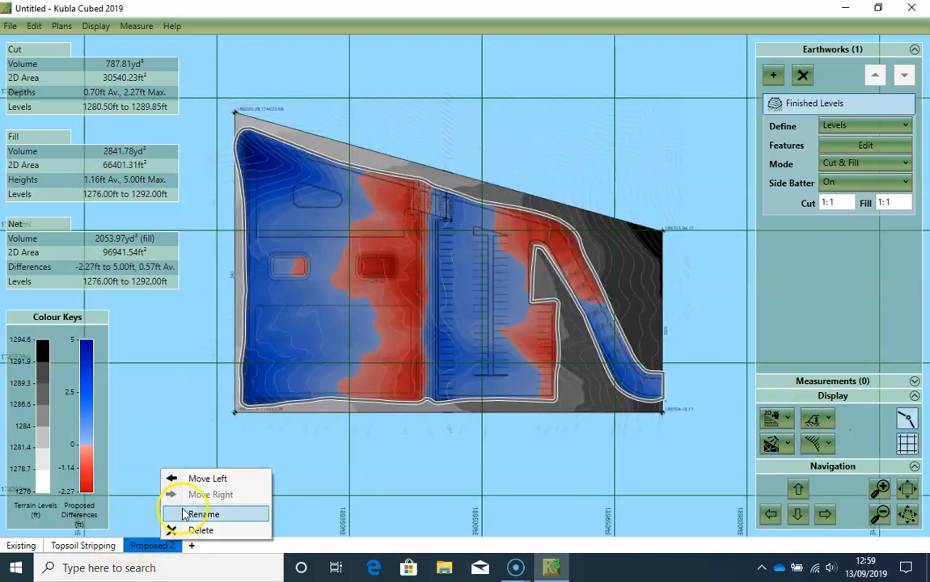
click(184, 515)
text(Fi)
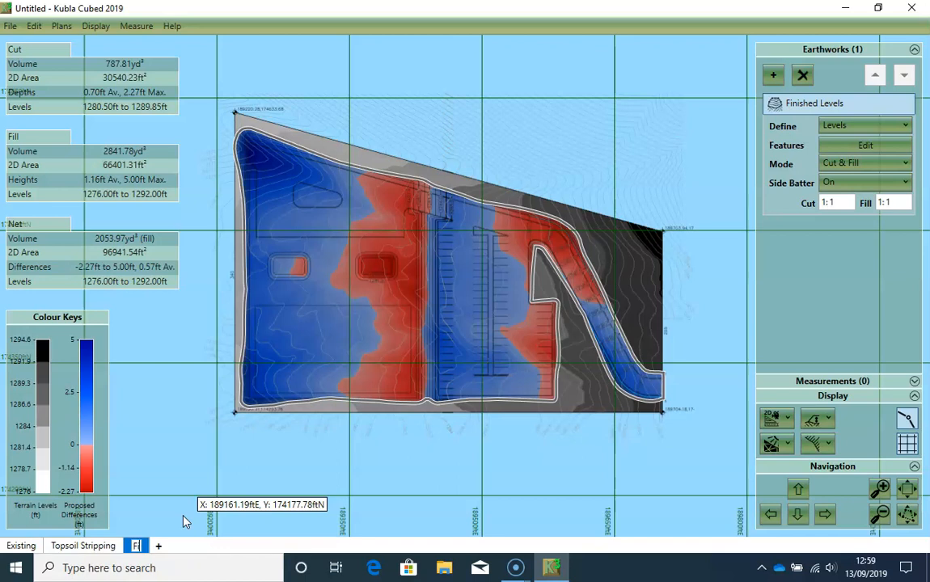
text(neshed Levels)
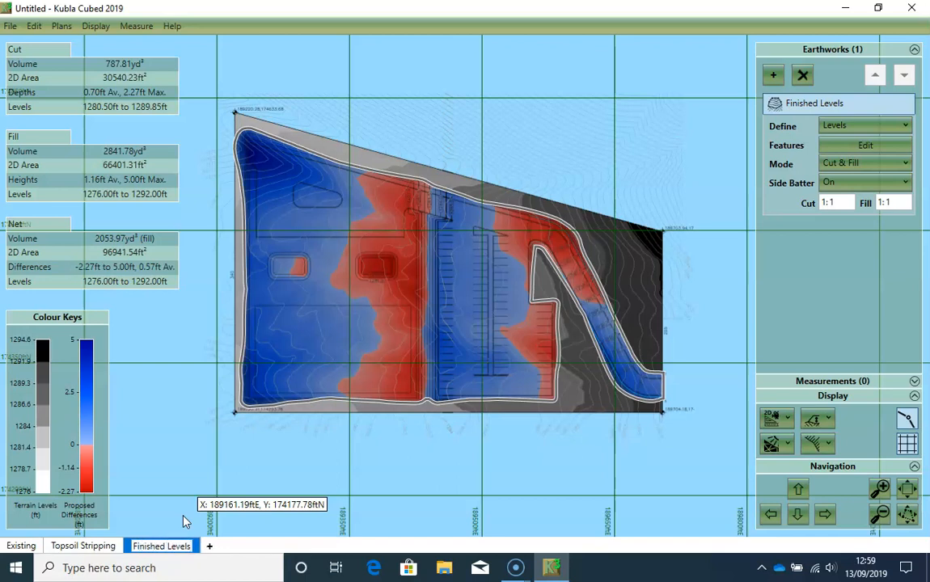
key(Return)
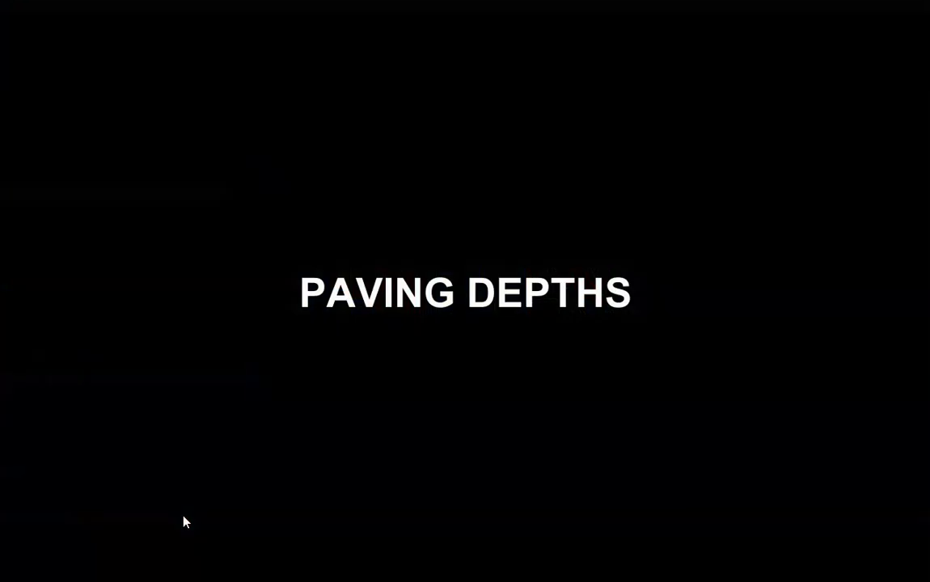
click(292, 550)
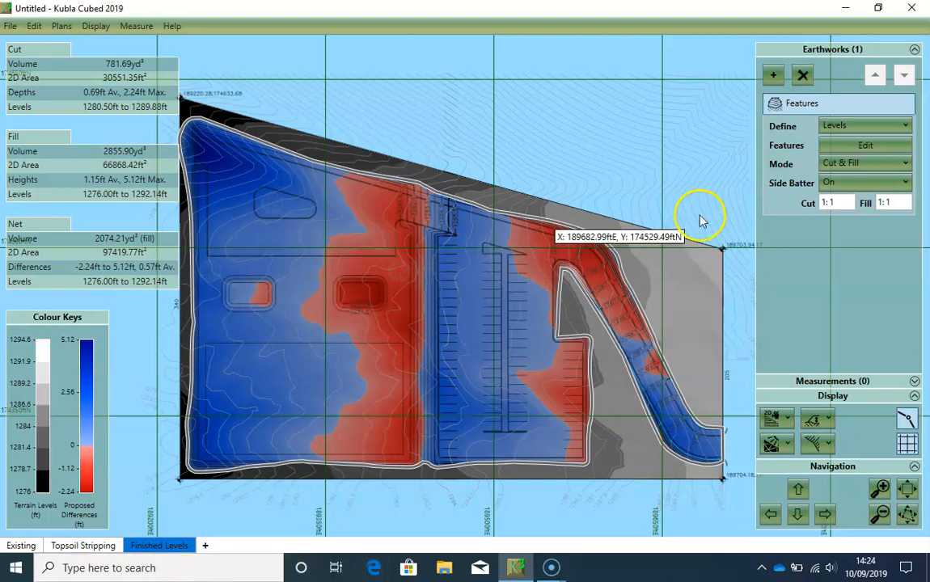
- Add a Strip earthwork and start its outline at the parking area's southeast corner, following the east edge north to the notch
click(773, 75)
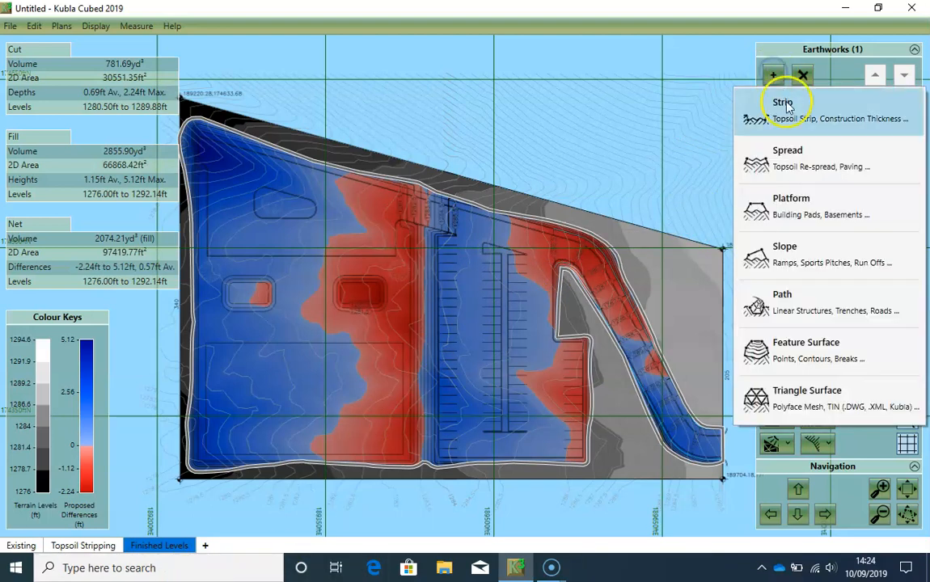
click(786, 102)
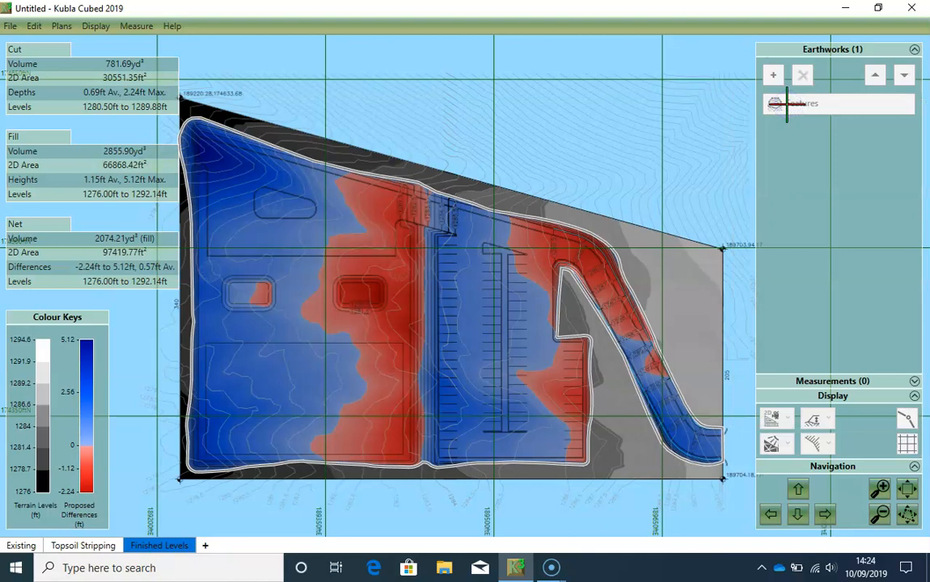
scroll(603, 449, up, 2)
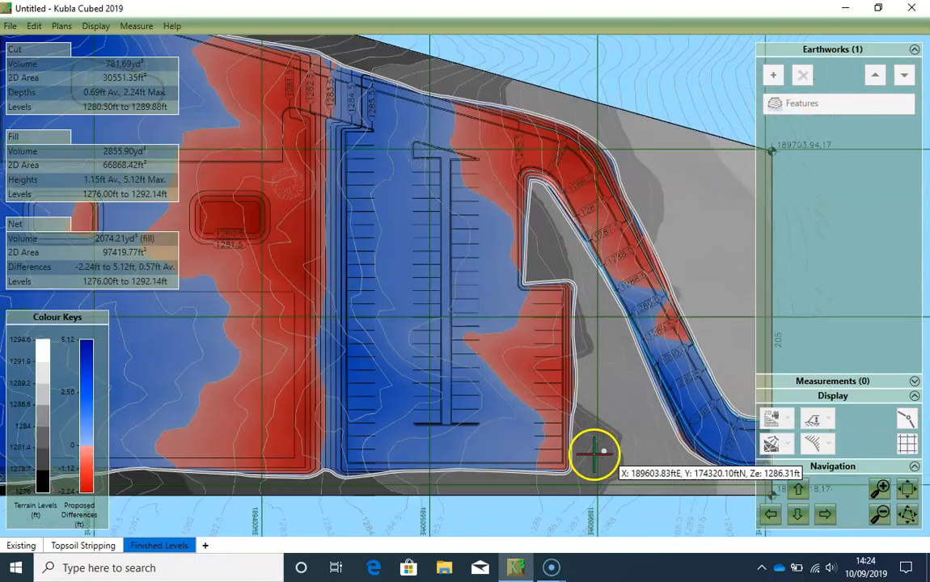
click(554, 479)
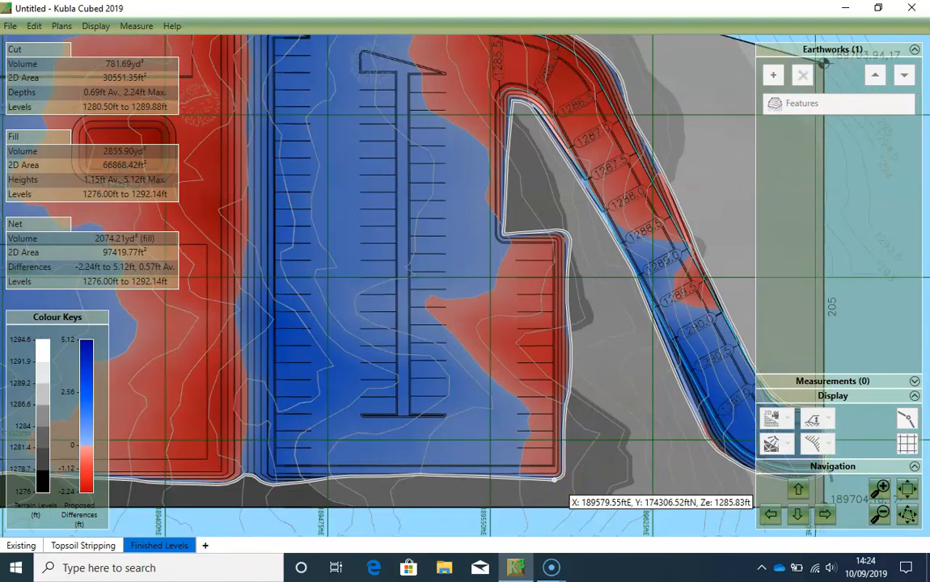
click(555, 469)
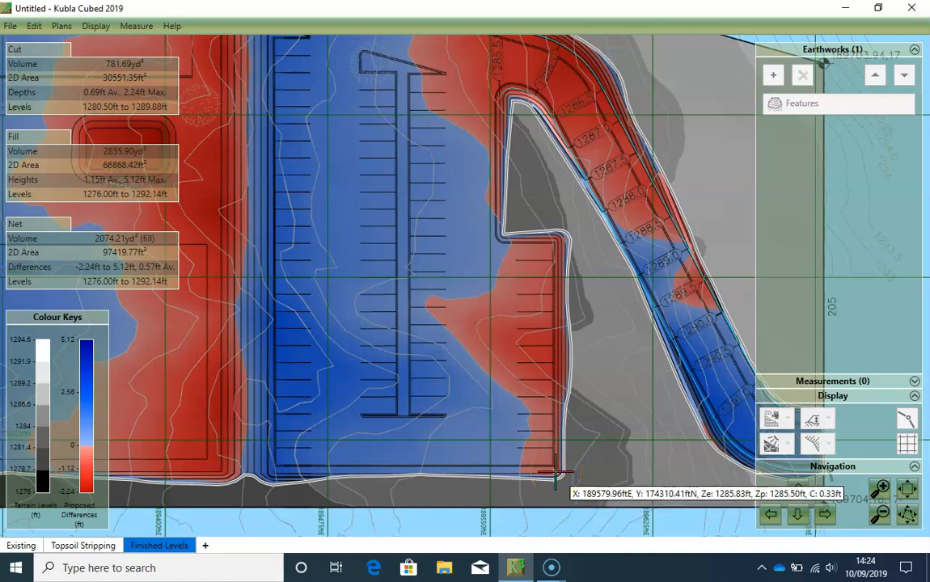
click(557, 241)
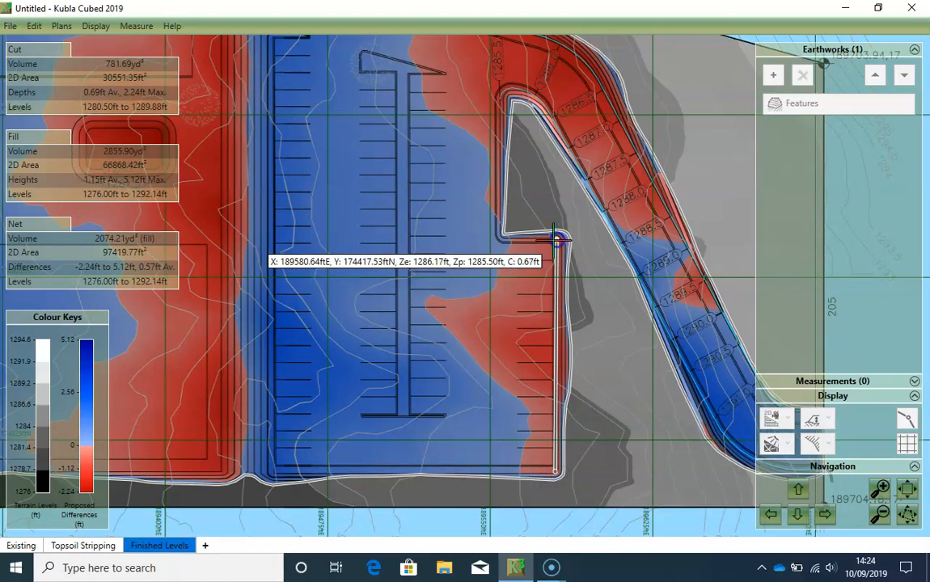
scroll(509, 244, up, 4)
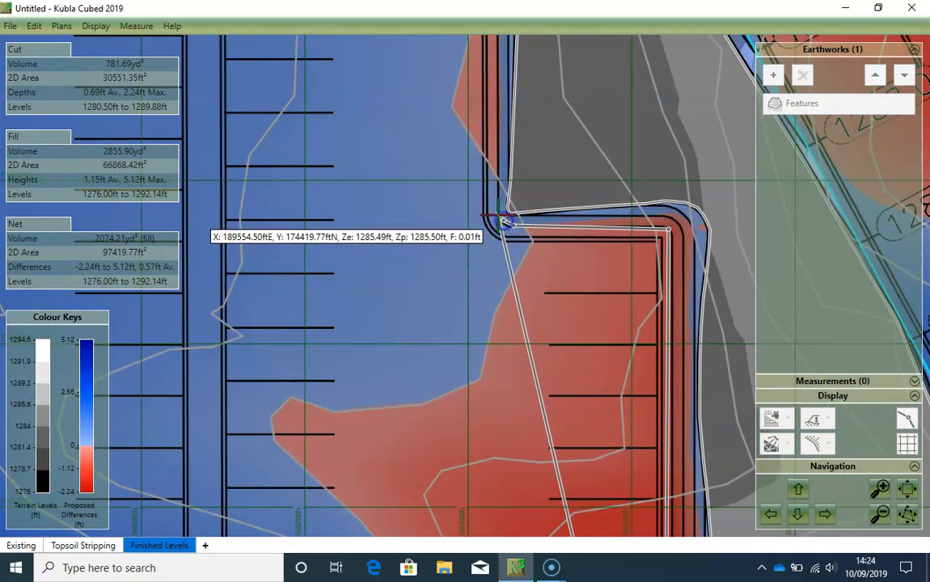
scroll(504, 221, up, 4)
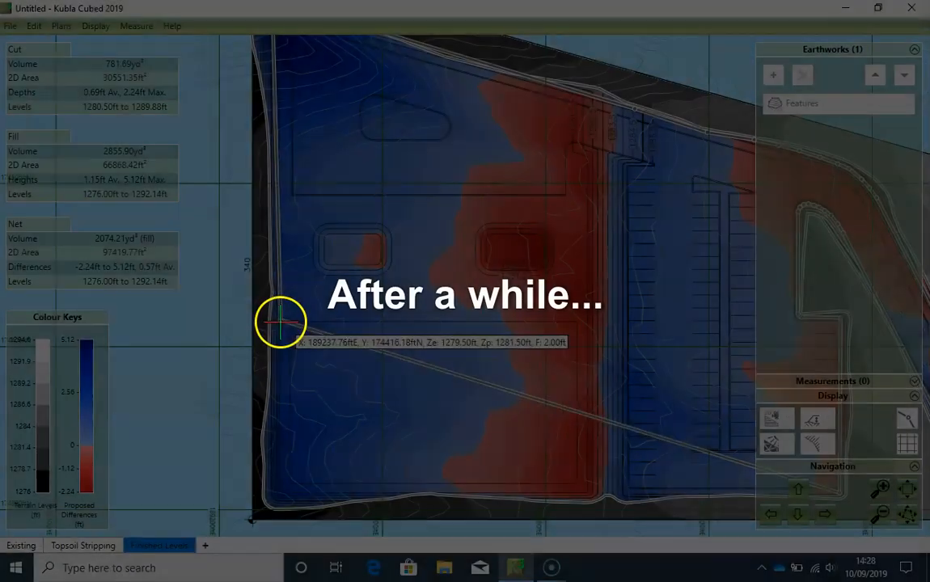
- Complete the strip outline along the north and east sides of the southwest rectangle down to the site's southern edge
scroll(280, 322, up, 3)
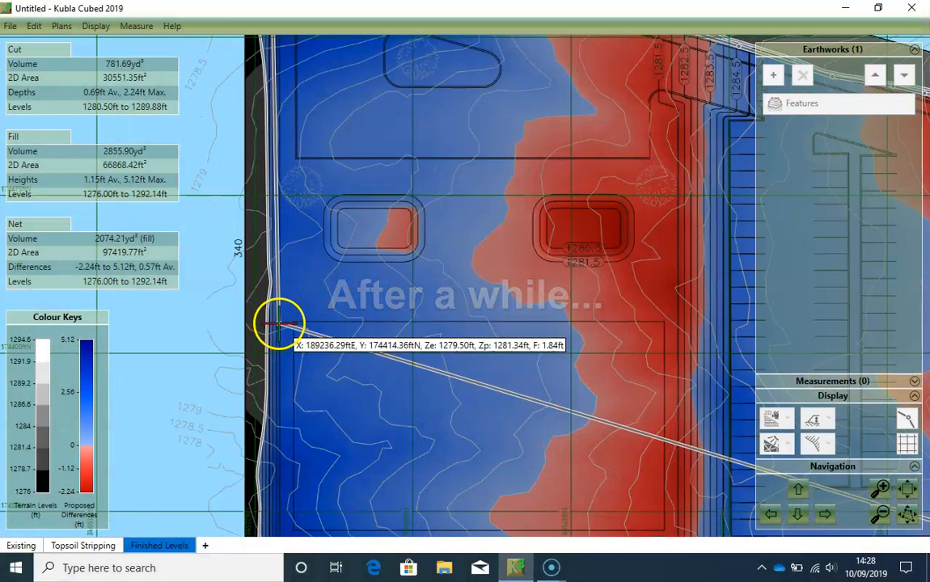
click(275, 320)
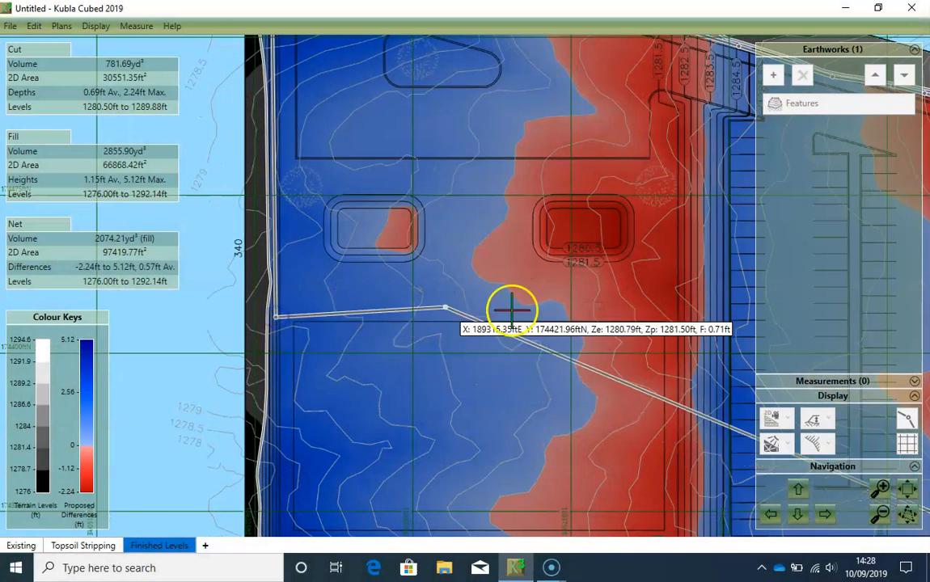
click(678, 318)
key(Right)
key(Down)
key(Down)
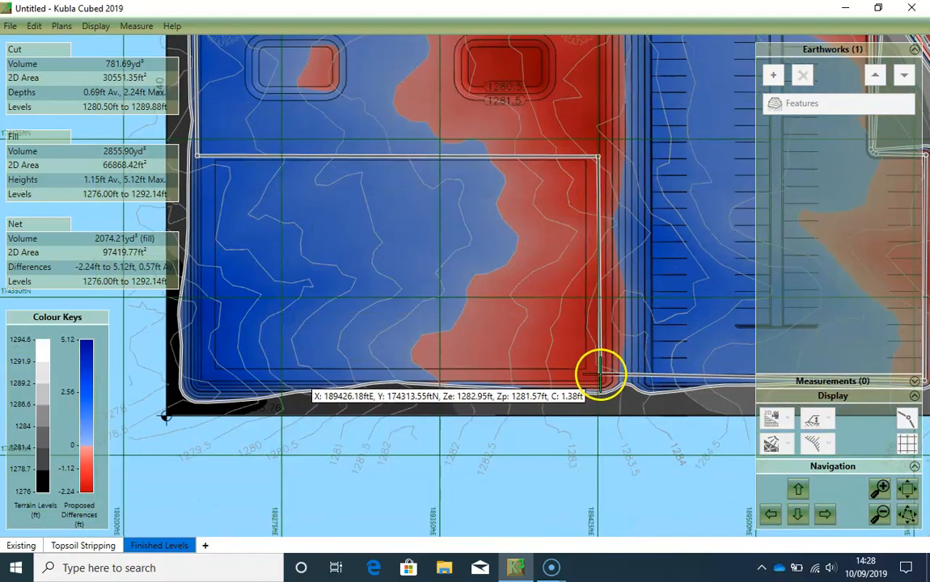
scroll(601, 374, down, 1)
click(598, 372)
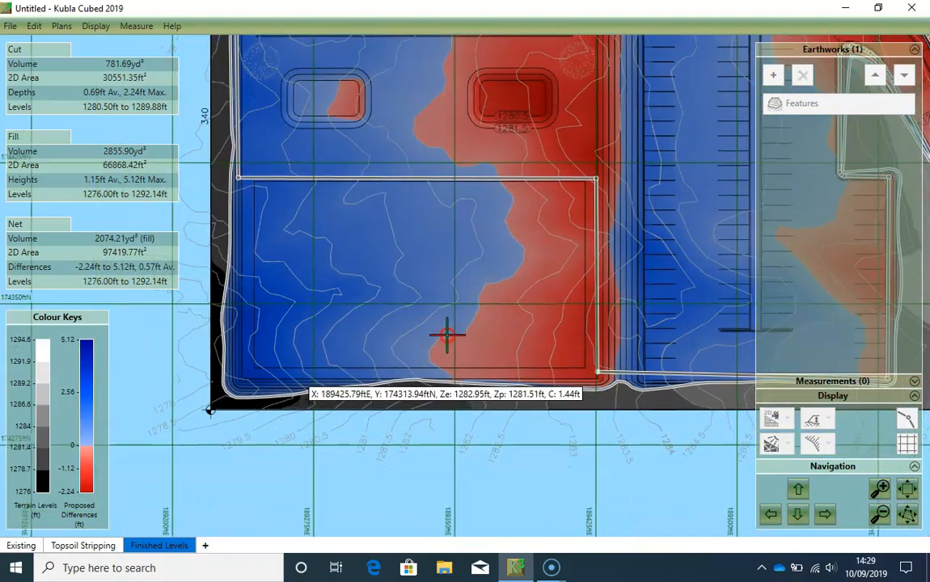
scroll(447, 336, up, 1)
scroll(440, 338, up, 1)
click(437, 345)
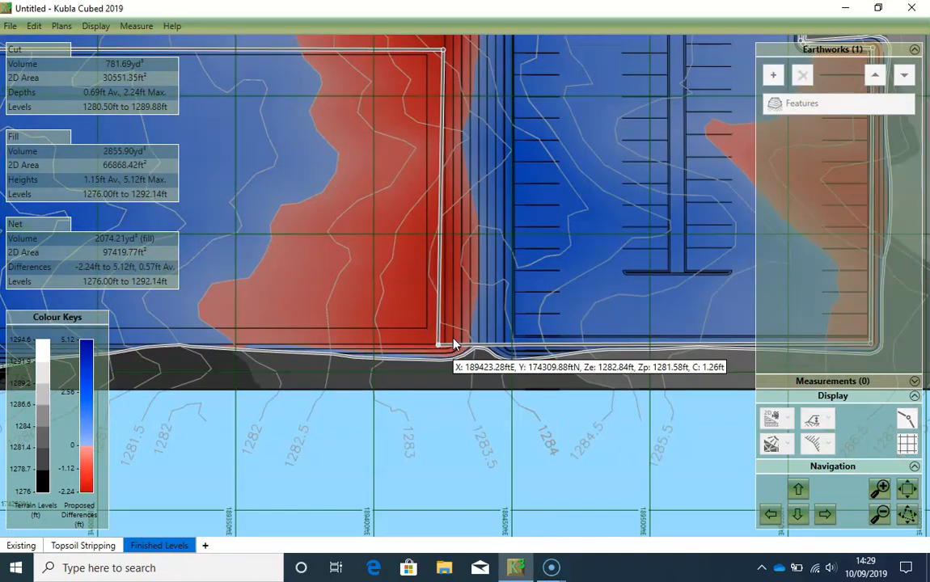
- Close the strip outline at the southwest rectangle's southeast corner and set its depth to 0.5 ft with the side batter off
double_click(453, 344)
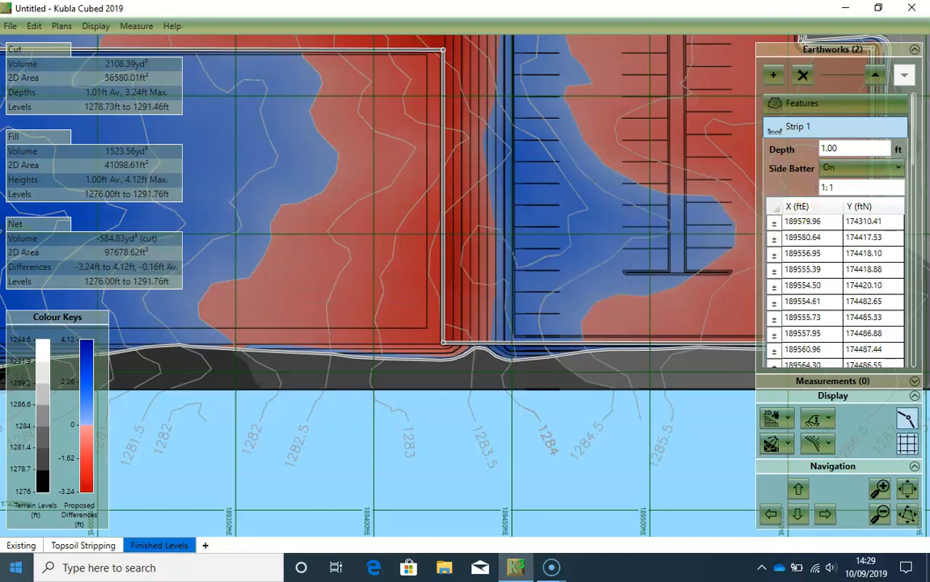
click(856, 148)
text(0.5)
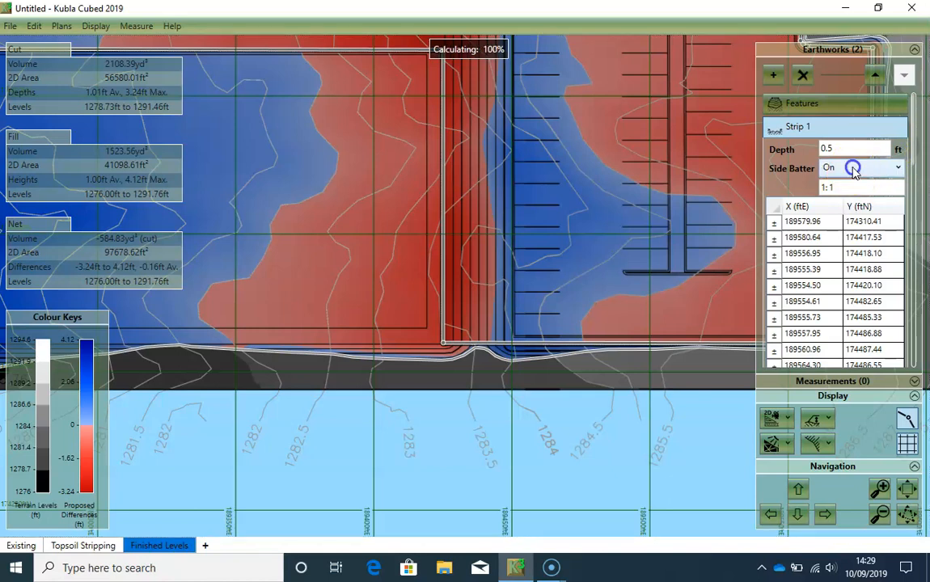
click(854, 170)
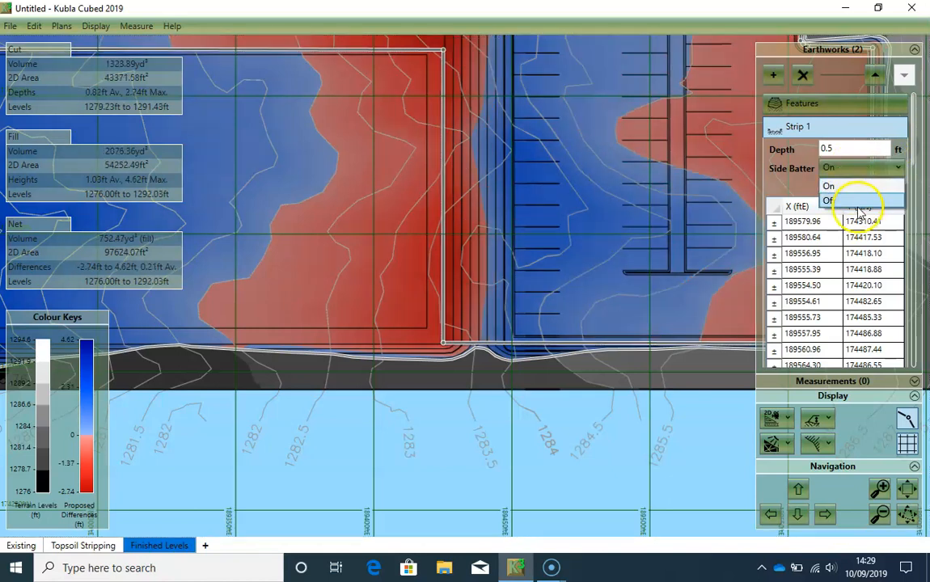
click(857, 200)
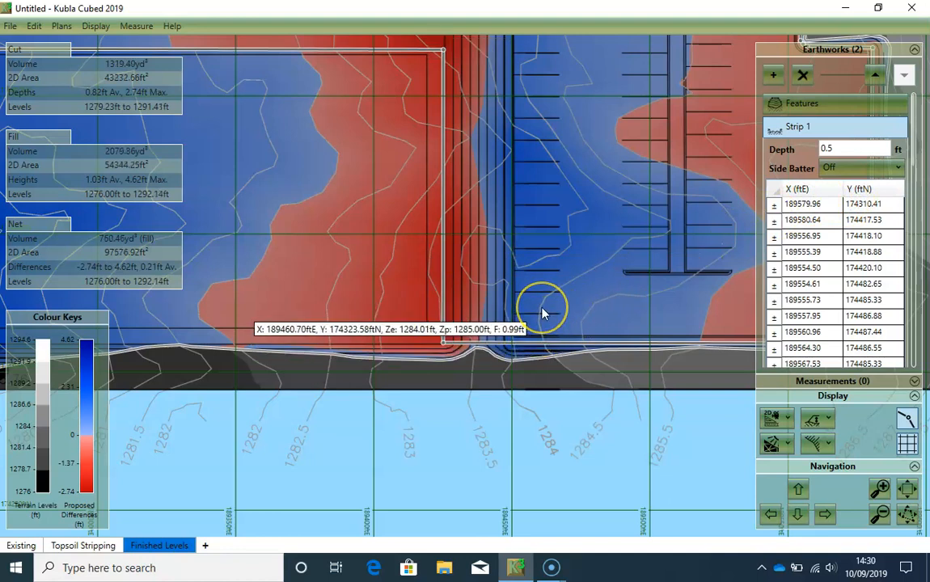
click(565, 299)
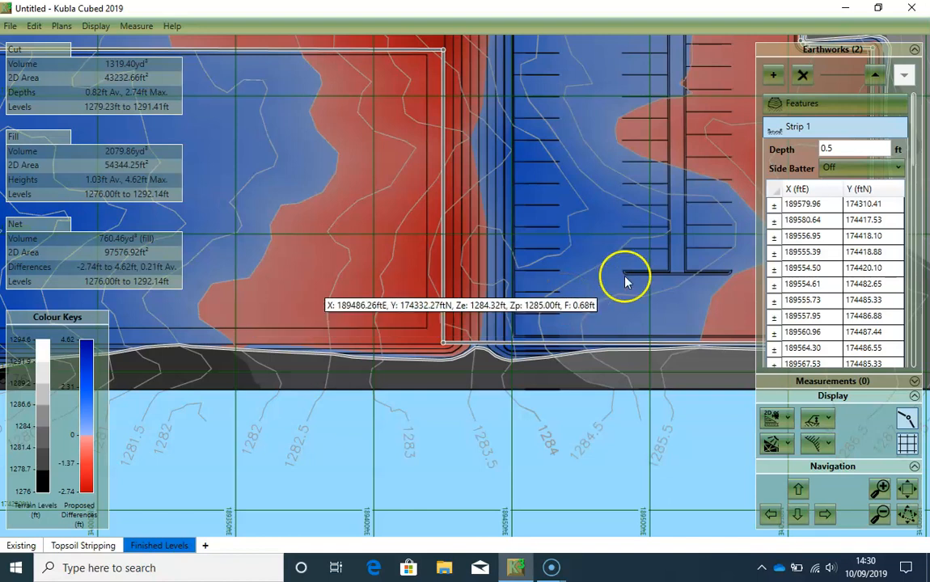
- Rename the parking area strip as Paving Type 1
click(794, 101)
text(Paving Type 1)
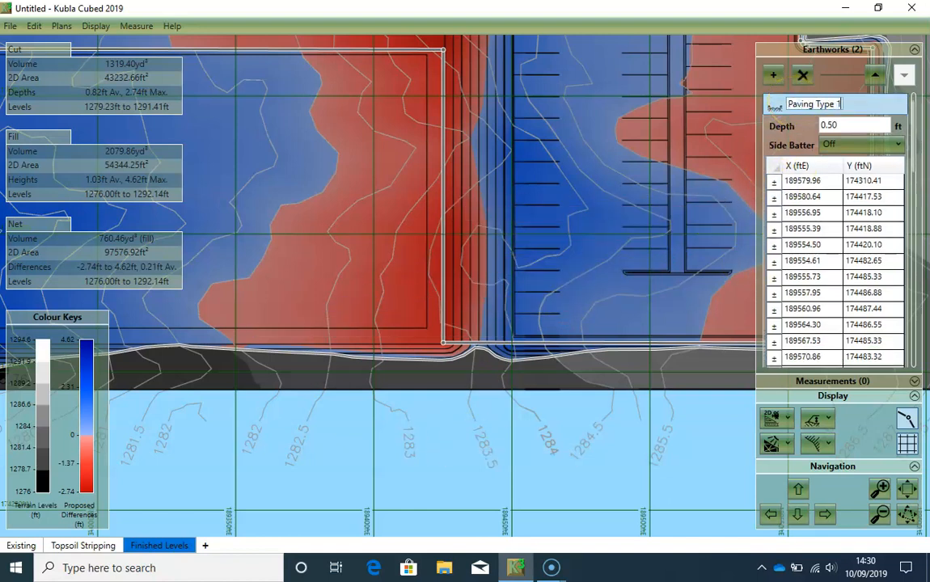
key(Return)
- Check the Snap Points options for snapping to boundary points and to the grid
scroll(695, 254, down, 2)
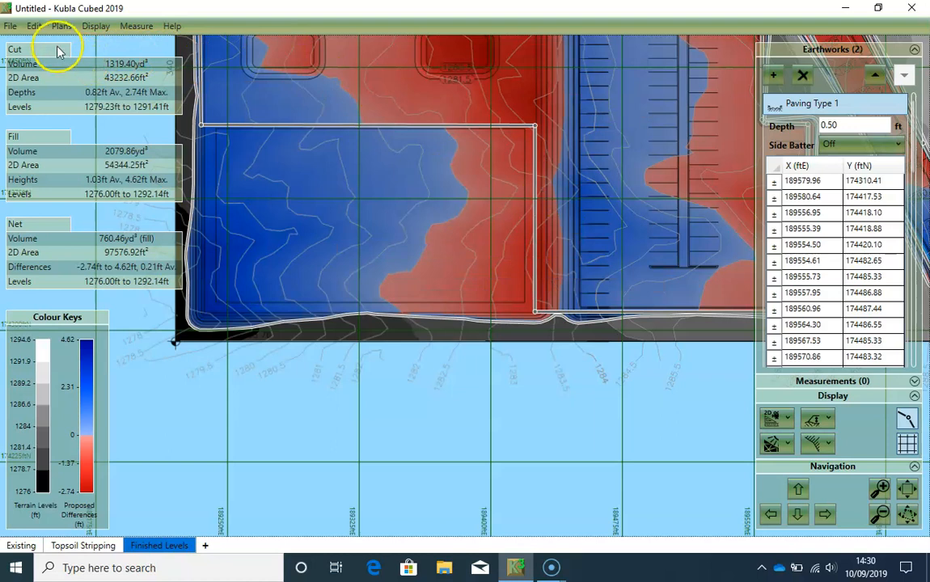
click(34, 26)
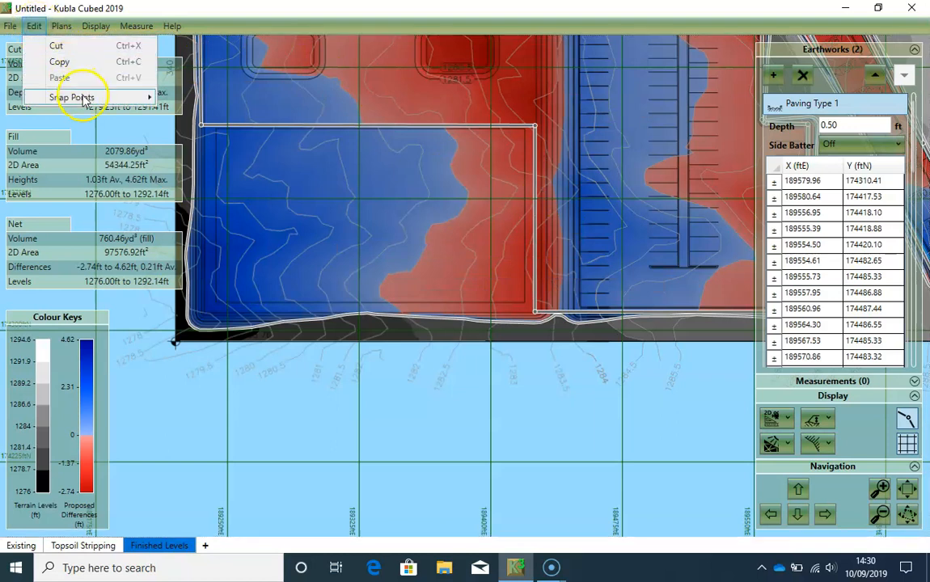
mouse_move(81, 98)
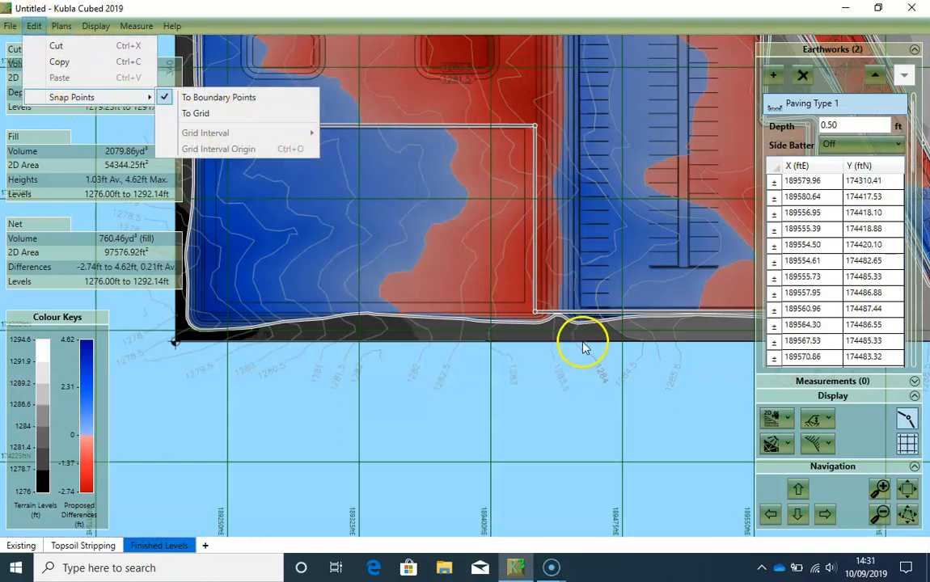
click(437, 267)
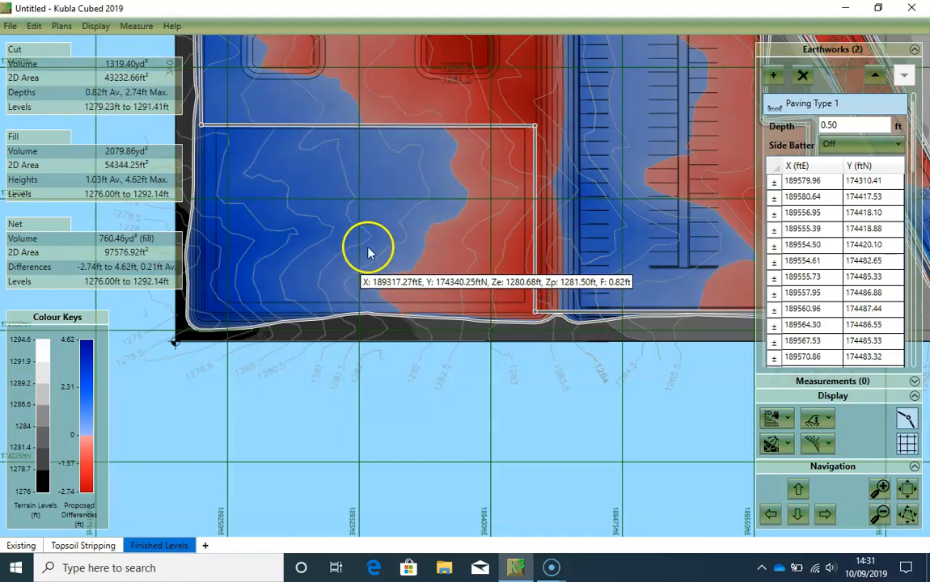
- Add a second Strip earthwork and outline the southwest rectangle by its four corners, finishing at the southwest one
click(772, 77)
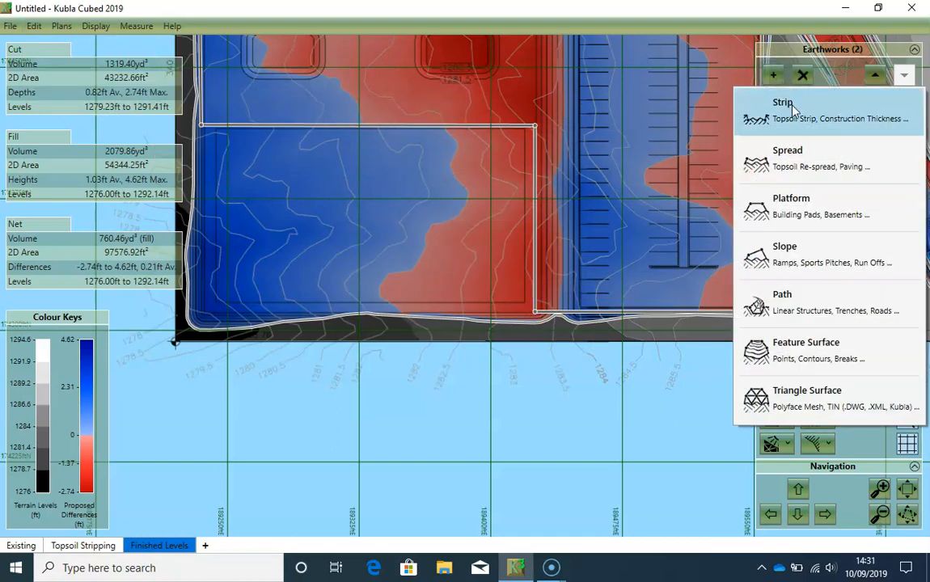
click(783, 103)
middle_drag(318, 201, 433, 271)
scroll(329, 215, up, 1)
click(309, 182)
middle_drag(515, 308, 303, 292)
click(596, 167)
click(596, 446)
middle_drag(395, 403, 545, 399)
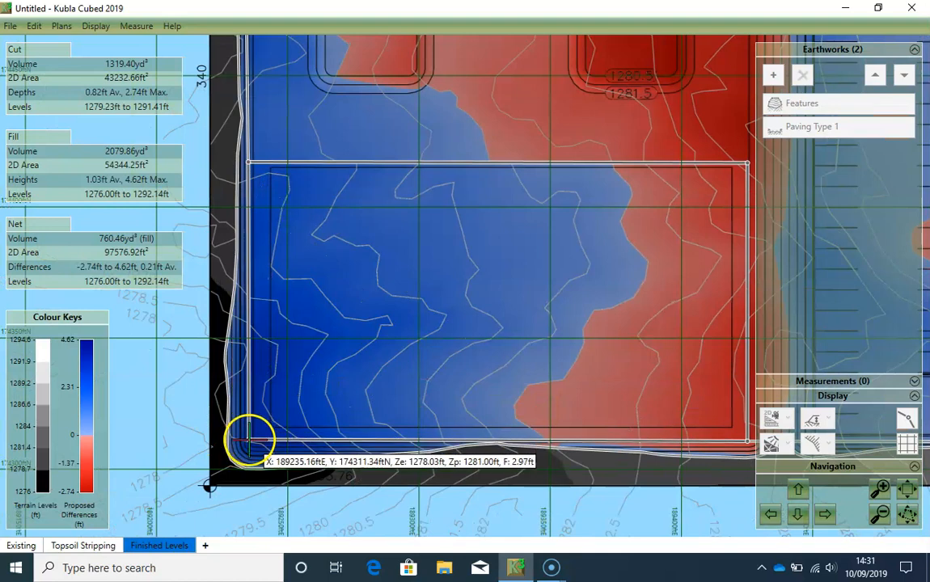
scroll(248, 441, up, 2)
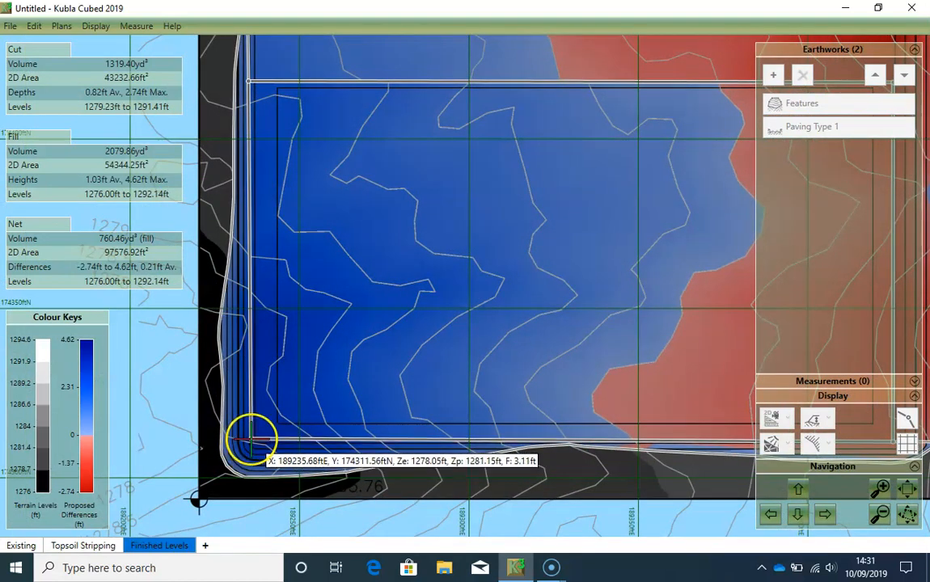
scroll(249, 442, up, 1)
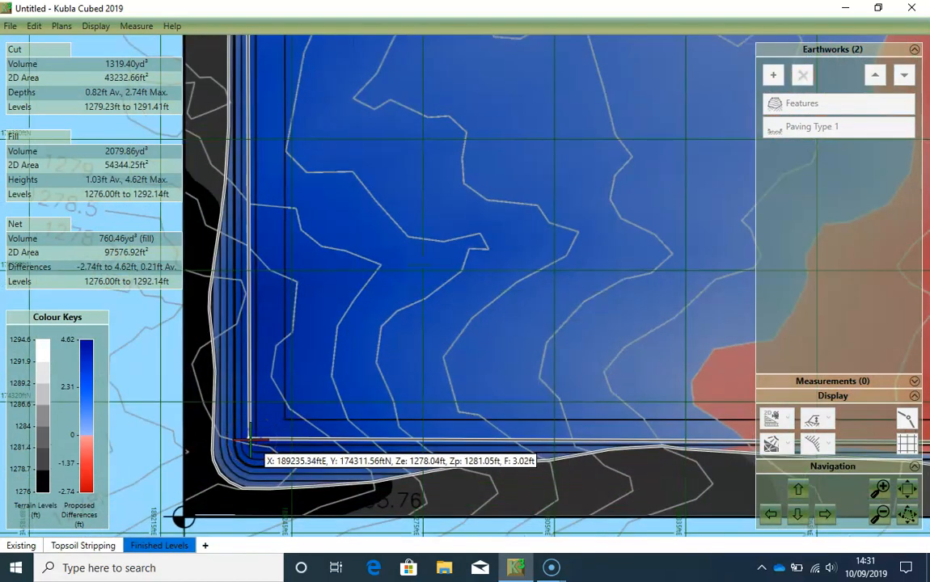
right_click(250, 441)
- Set the southwest rectangle strip's depth to 0.7 ft and switch its side batter off
scroll(610, 242, down, 1)
drag(640, 241, 522, 326)
click(849, 171)
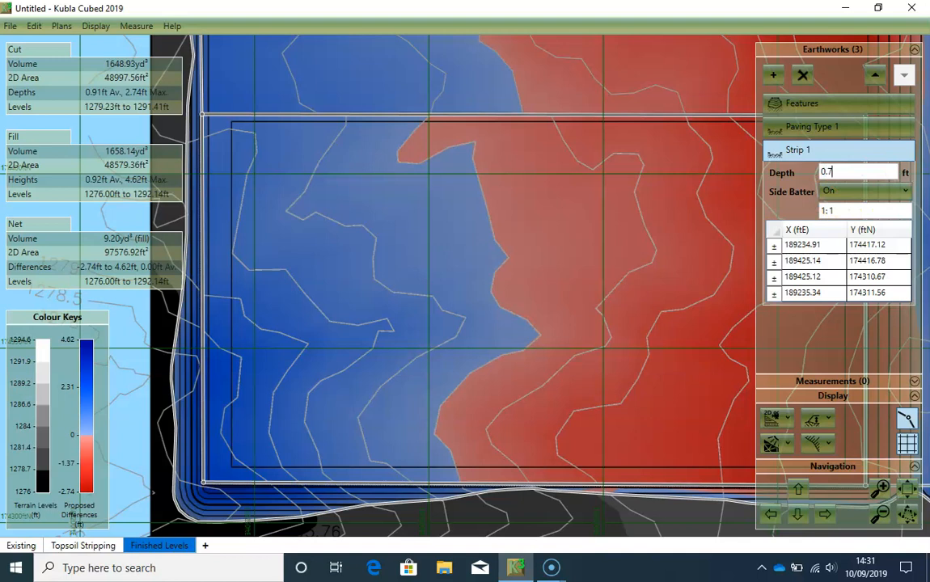
click(858, 191)
click(843, 224)
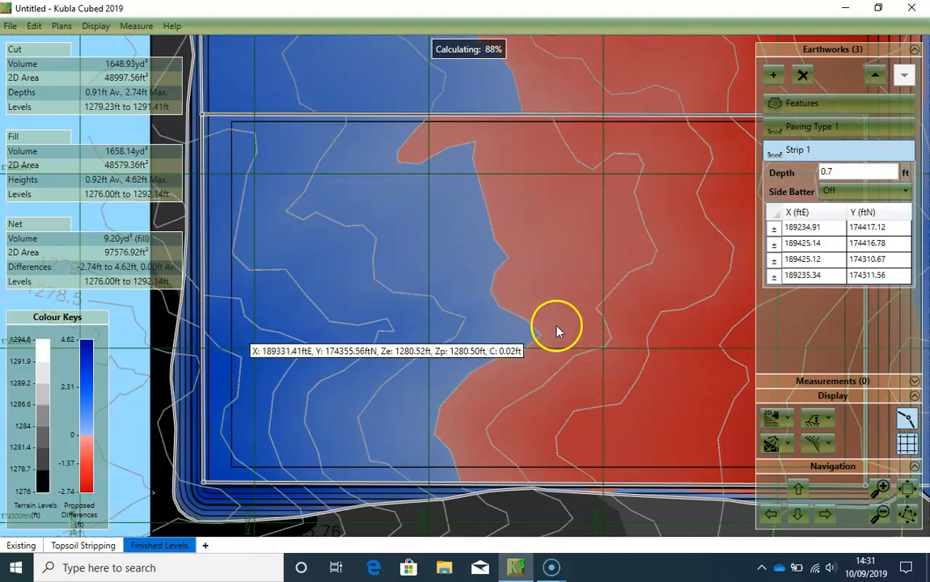
- Rename the southwest rectangle strip as Paving Type 2
scroll(607, 333, down, 2)
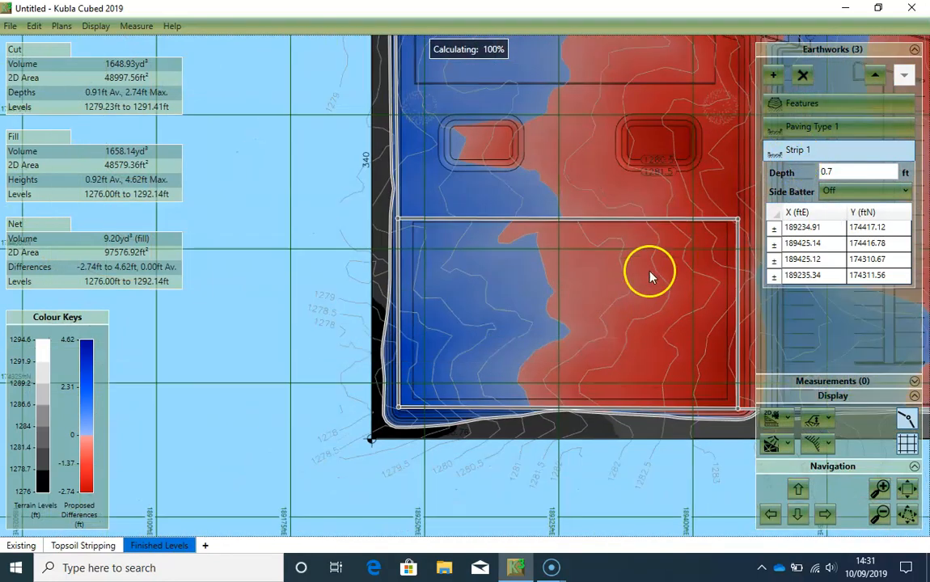
drag(650, 274, 486, 312)
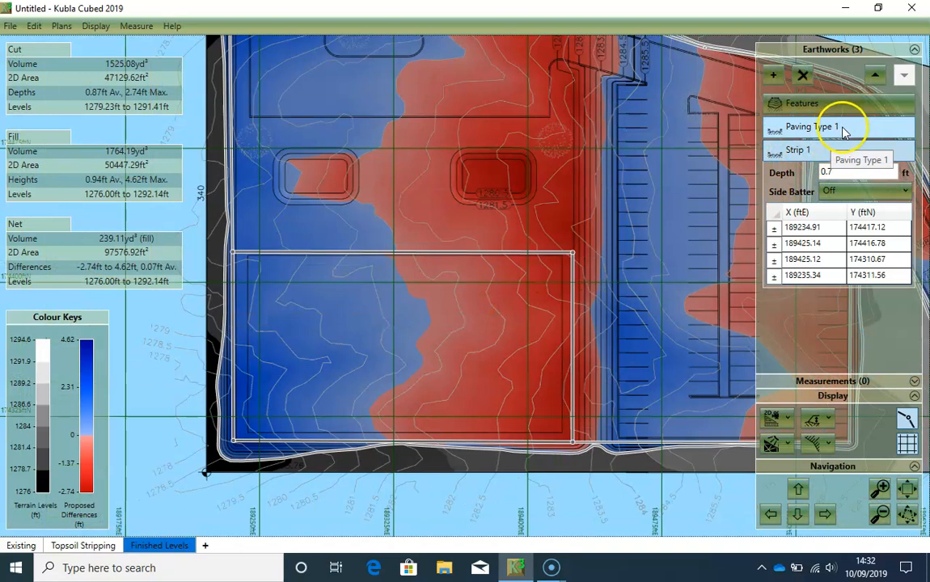
double_click(799, 151)
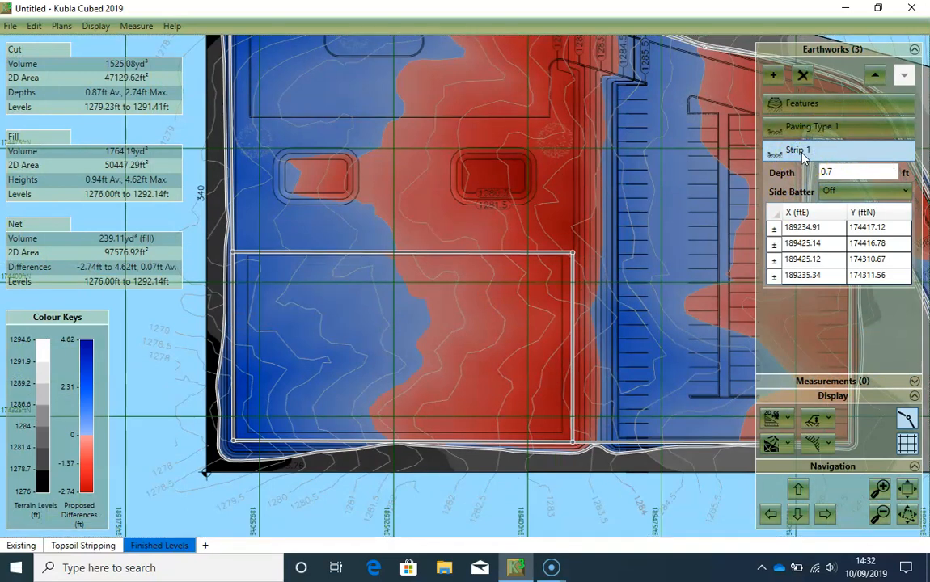
text(Paving Type 2)
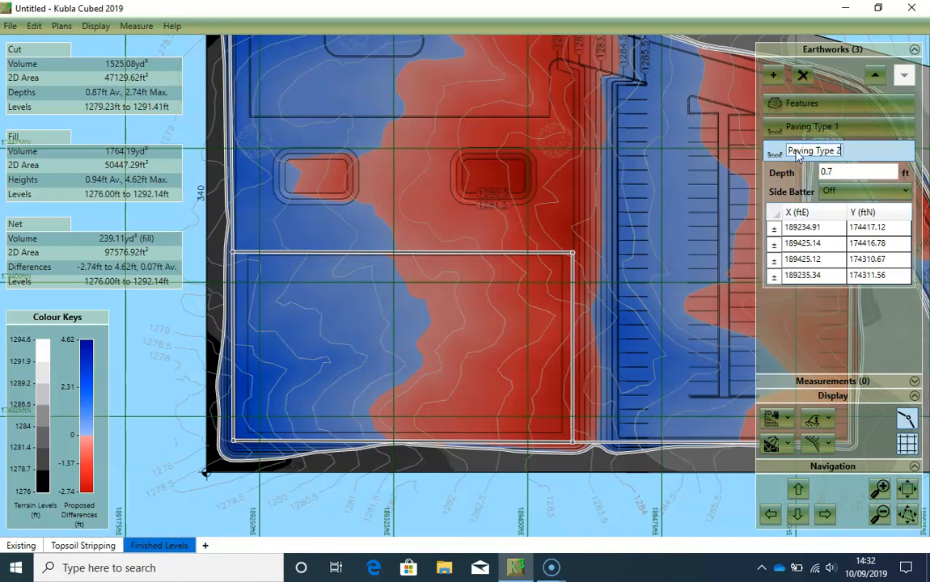
key(Return)
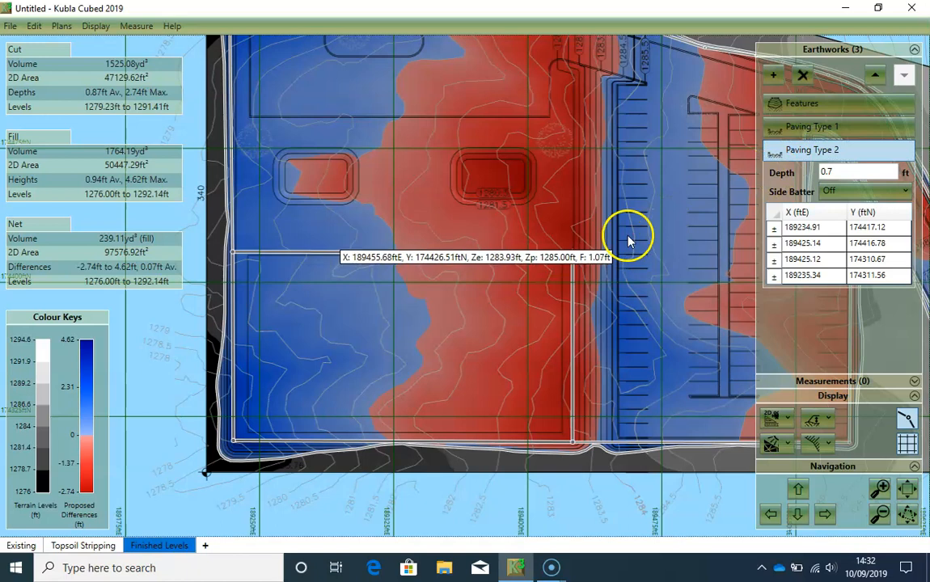
- Inspect the whole site with both paving strips in the 3D Orbit View without vertical exaggeration and return to the 2D Design View
scroll(639, 255, down, 2)
scroll(648, 258, down, 3)
drag(651, 257, 516, 325)
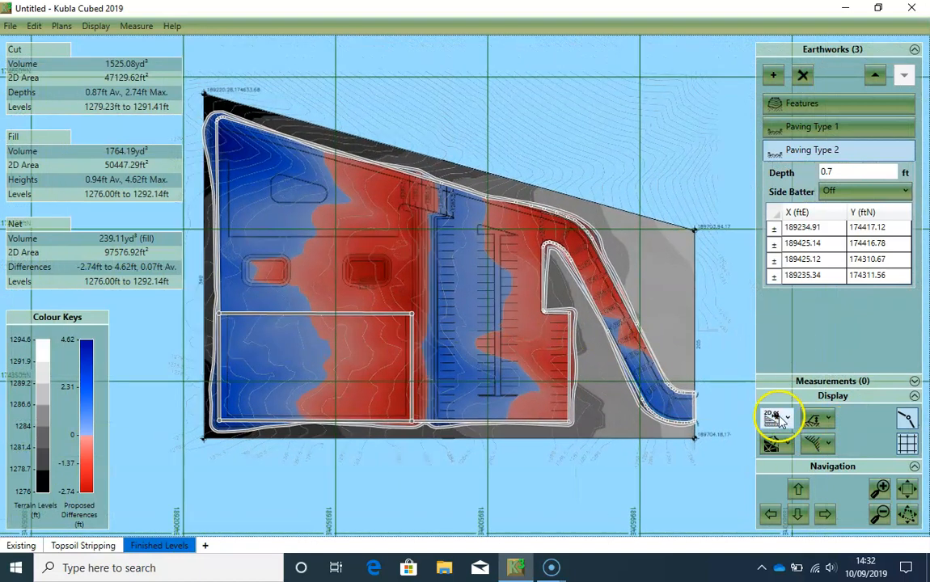
click(776, 418)
drag(476, 362, 516, 345)
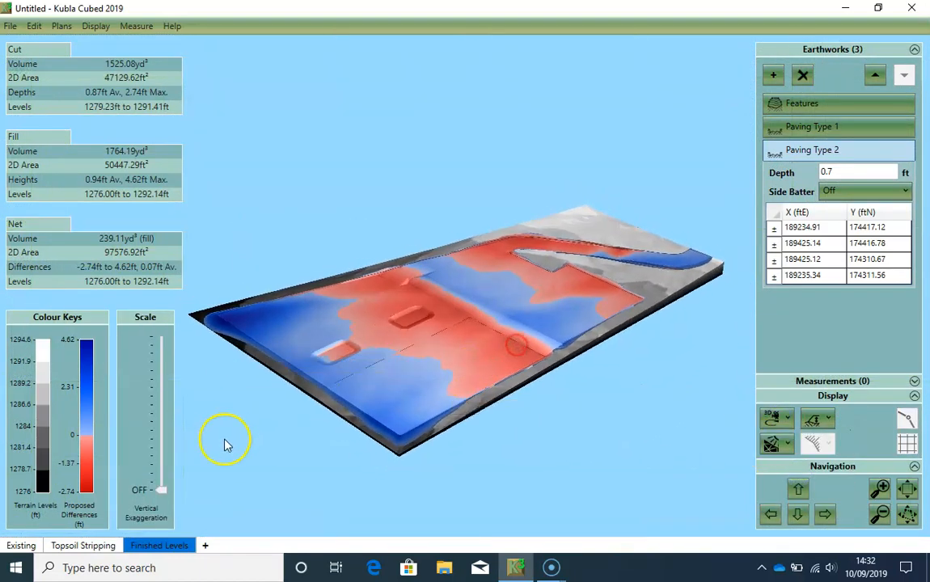
drag(161, 491, 170, 535)
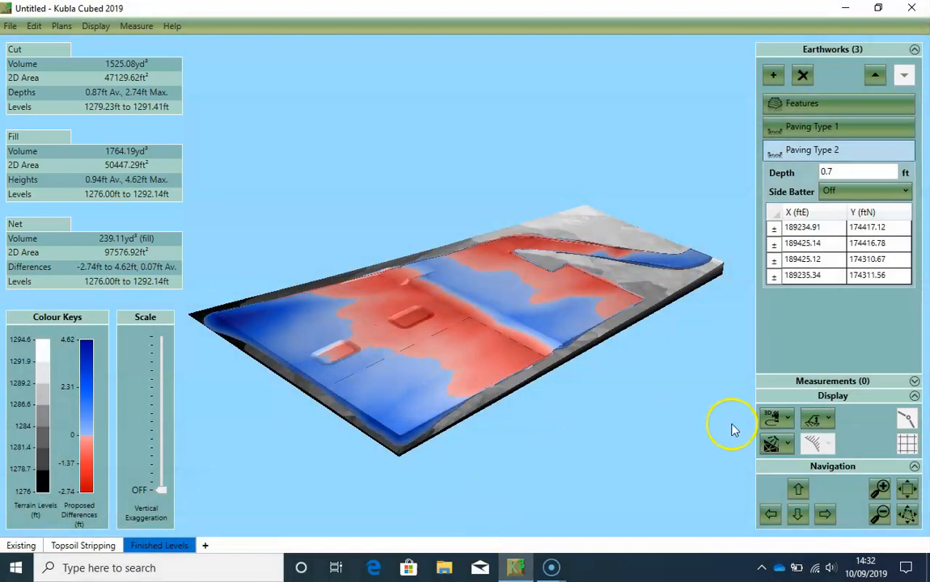
click(772, 414)
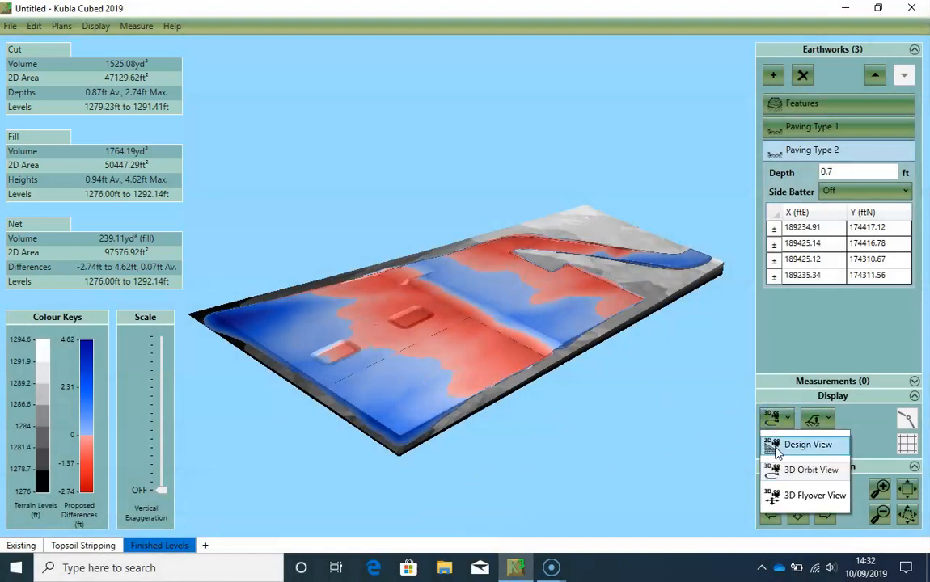
click(775, 446)
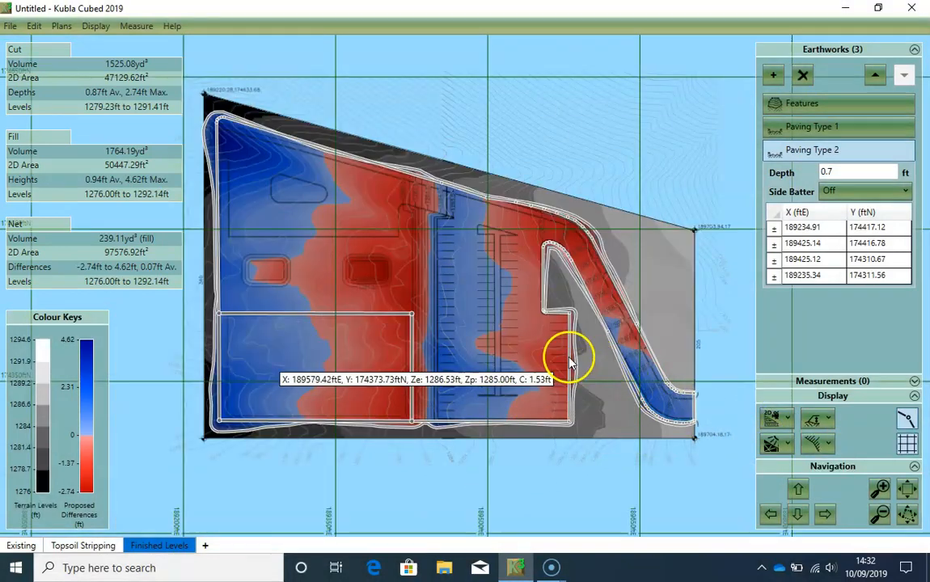